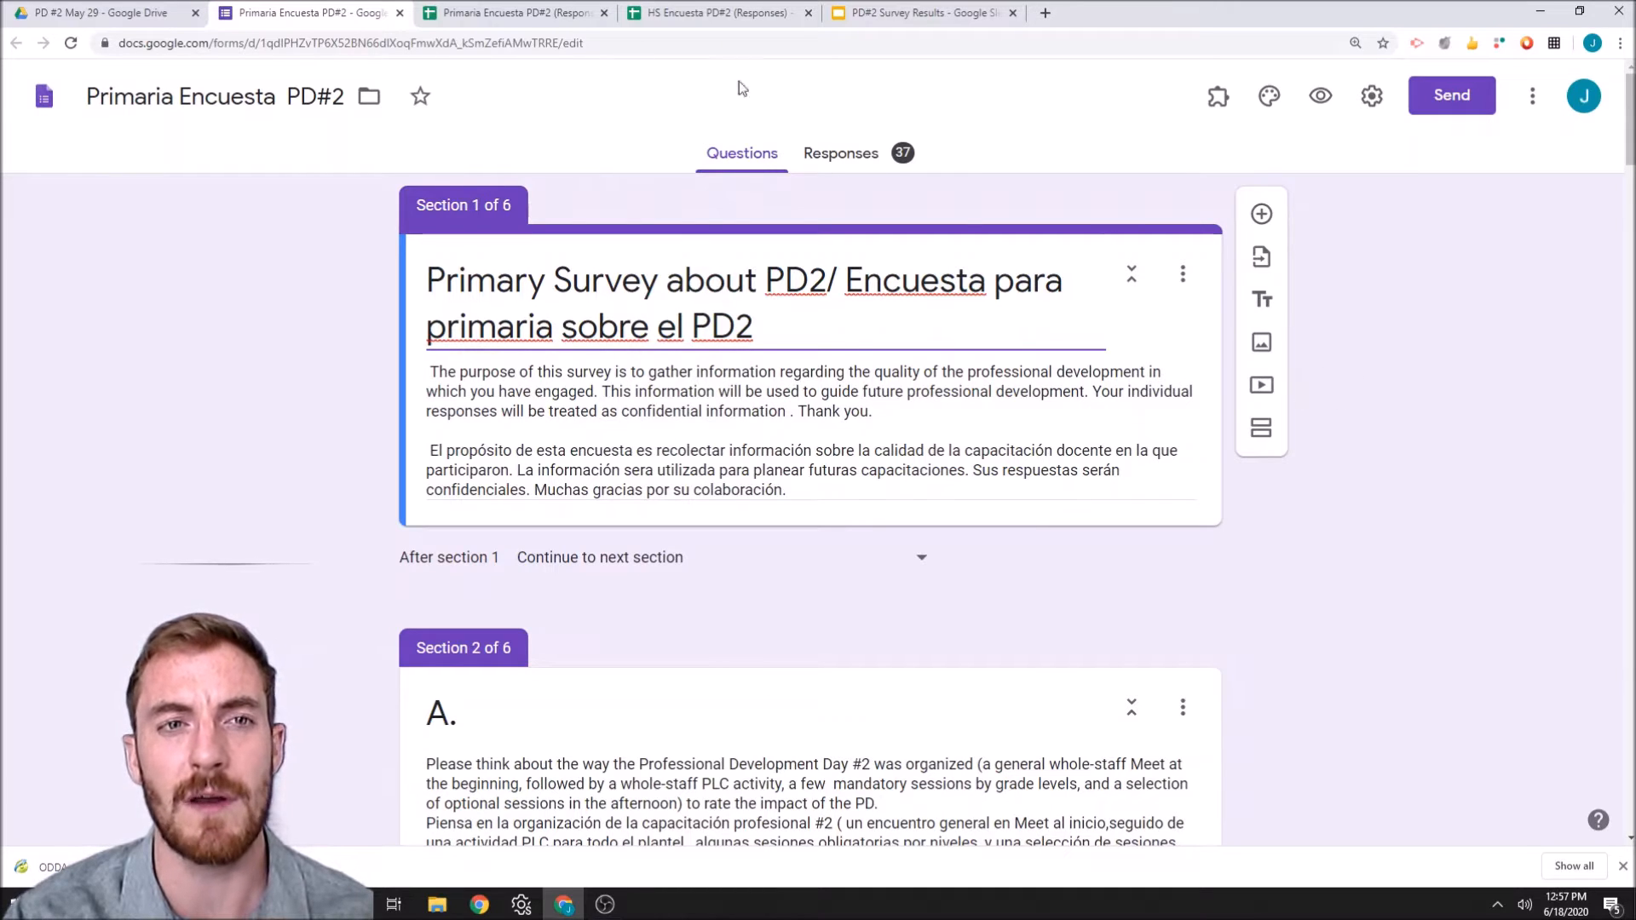
Step: Review the survey form's response summary charts and its linked response spreadsheet
{"action": "left_click", "coordinate": [848, 161]}
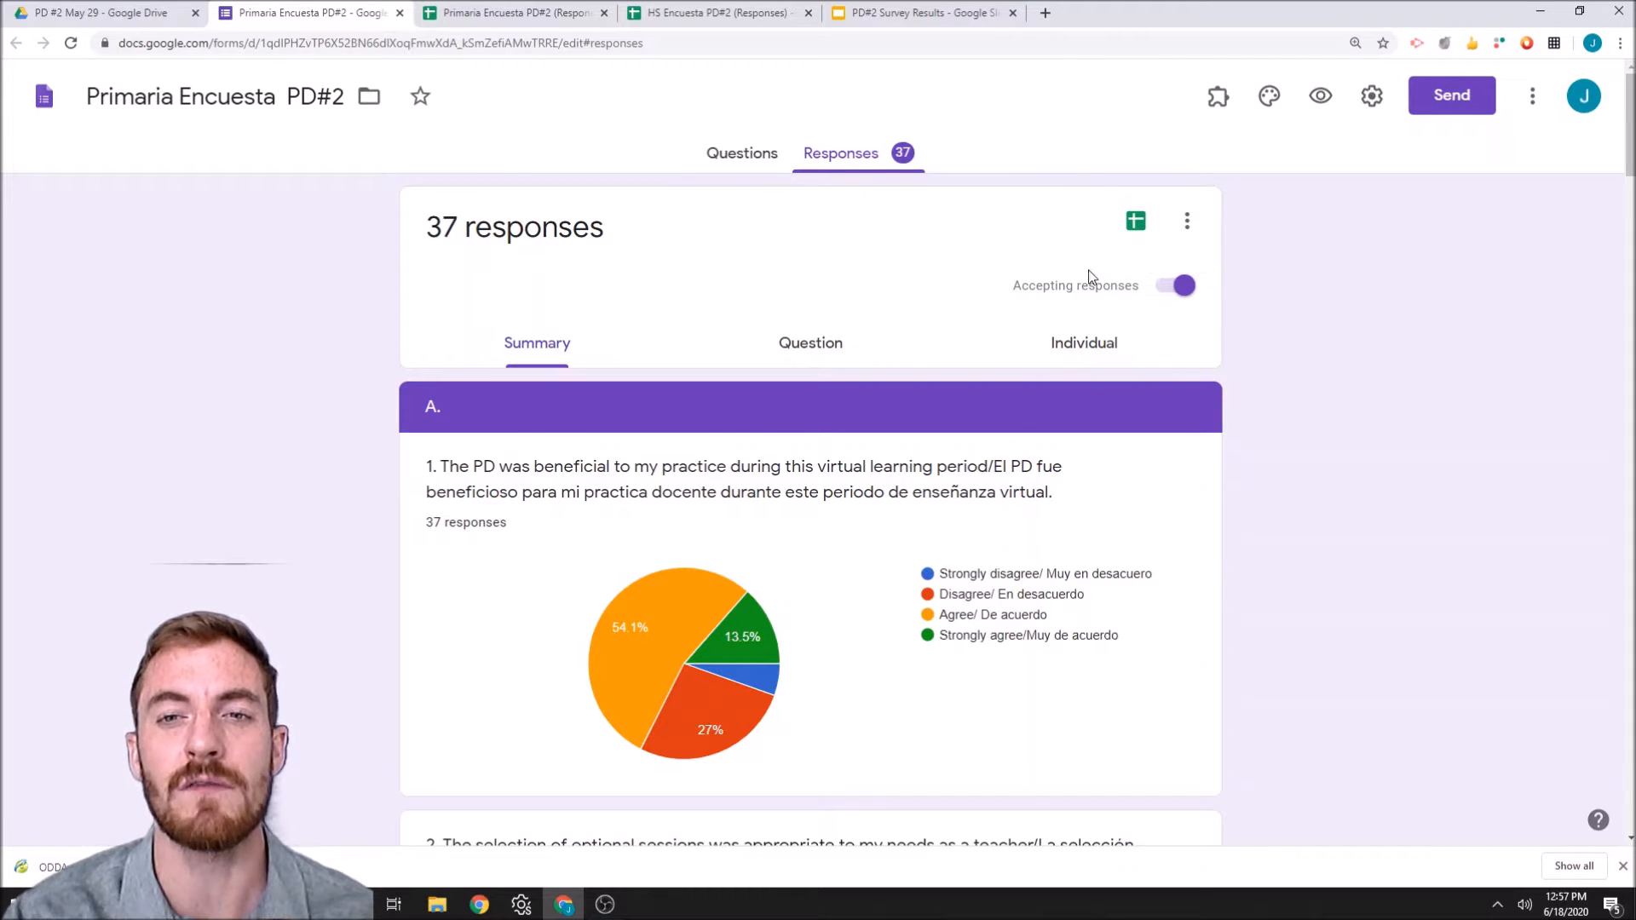
{"action": "left_click", "coordinate": [1136, 225]}
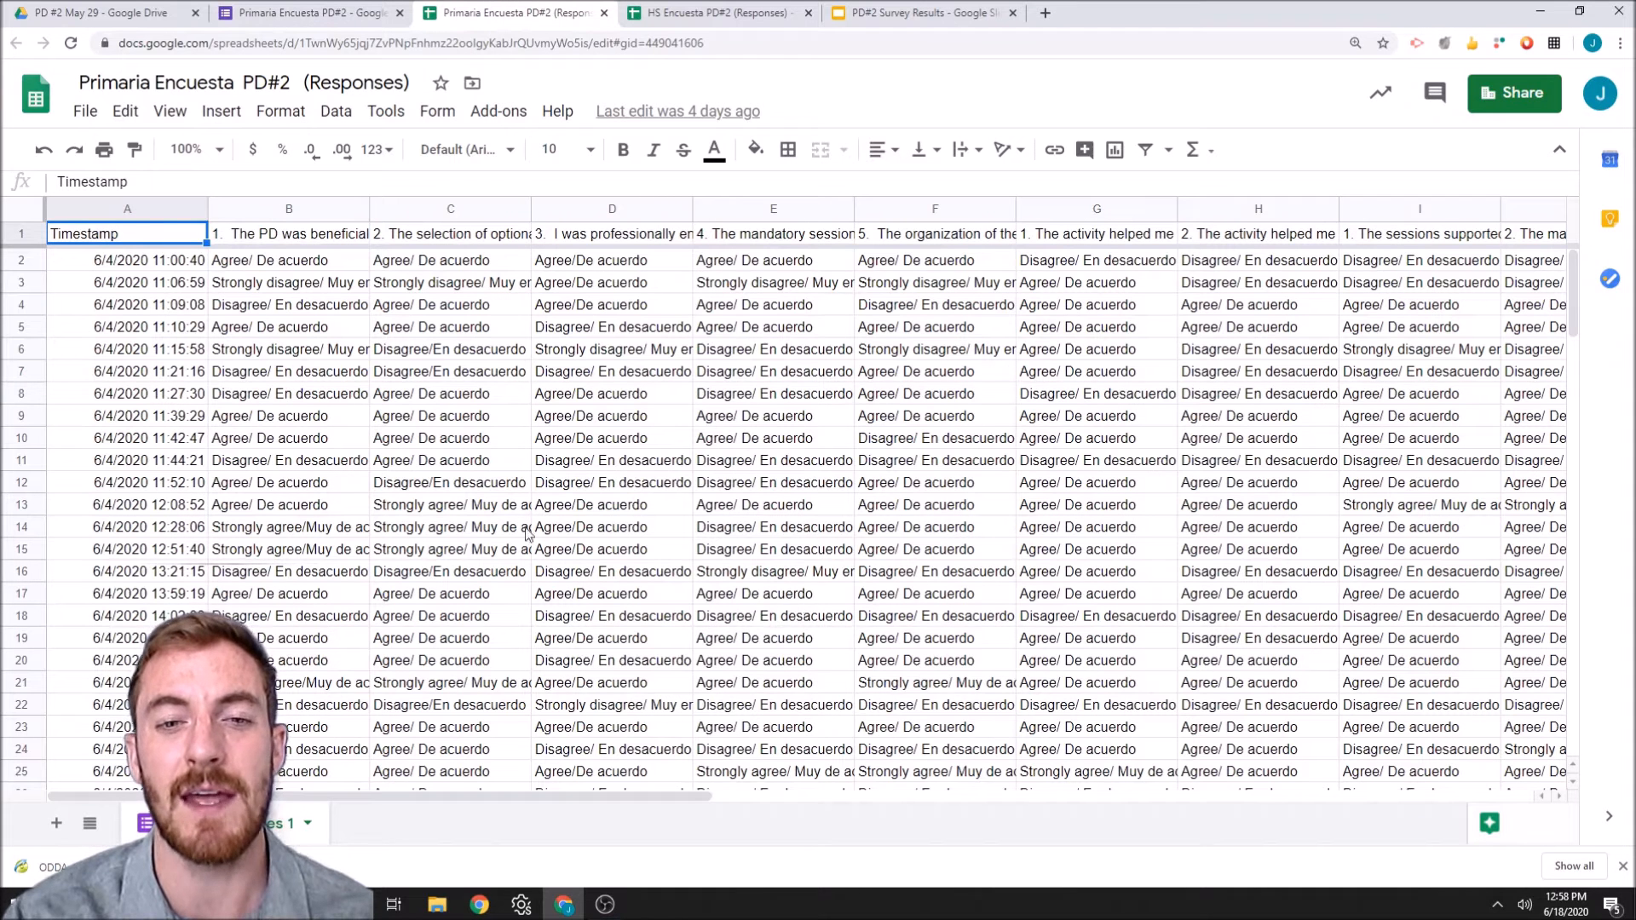
{"action": "left_click", "coordinate": [339, 7]}
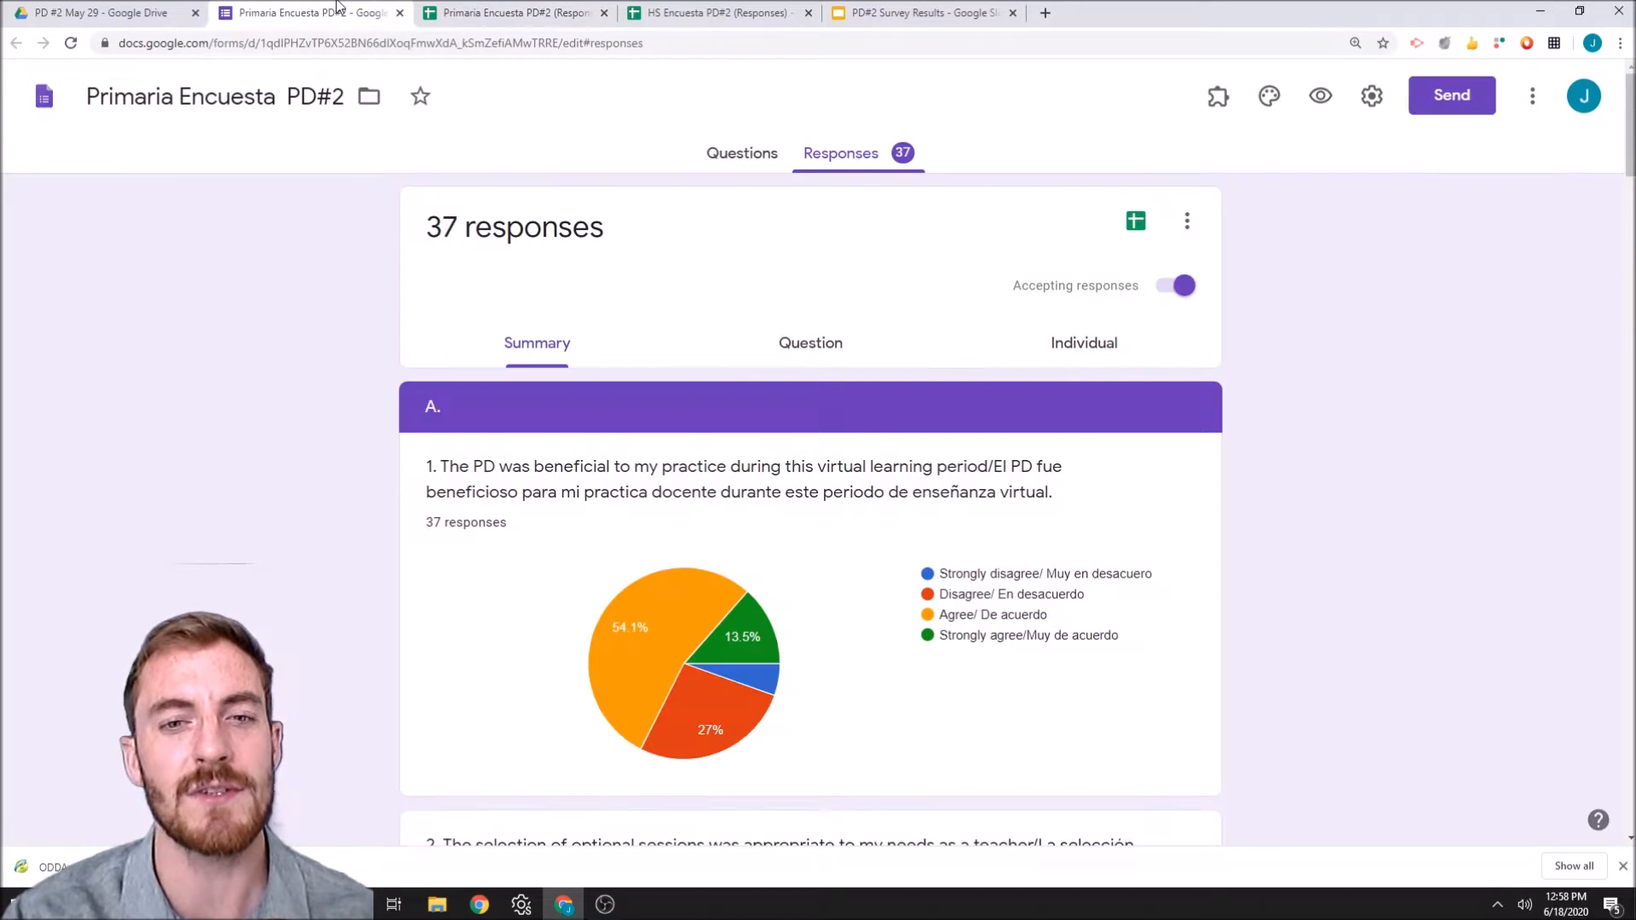
{"action": "scroll", "coordinate": [944, 614], "scroll_direction": "down", "scroll_amount": 4}
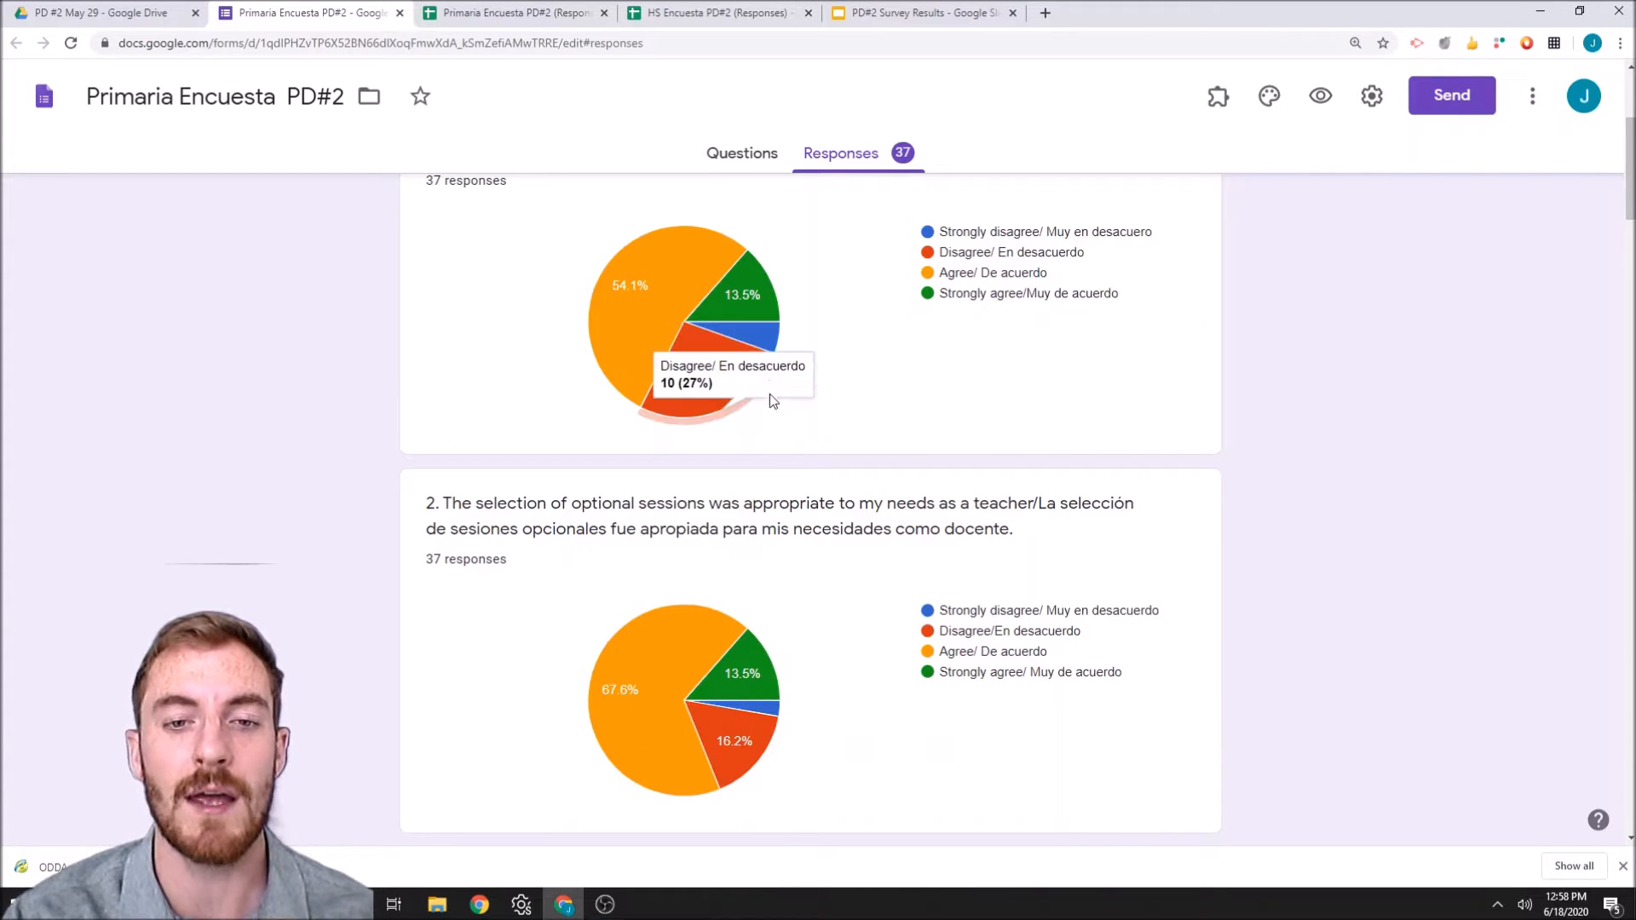
{"action": "mouse_move", "coordinate": [738, 256]}
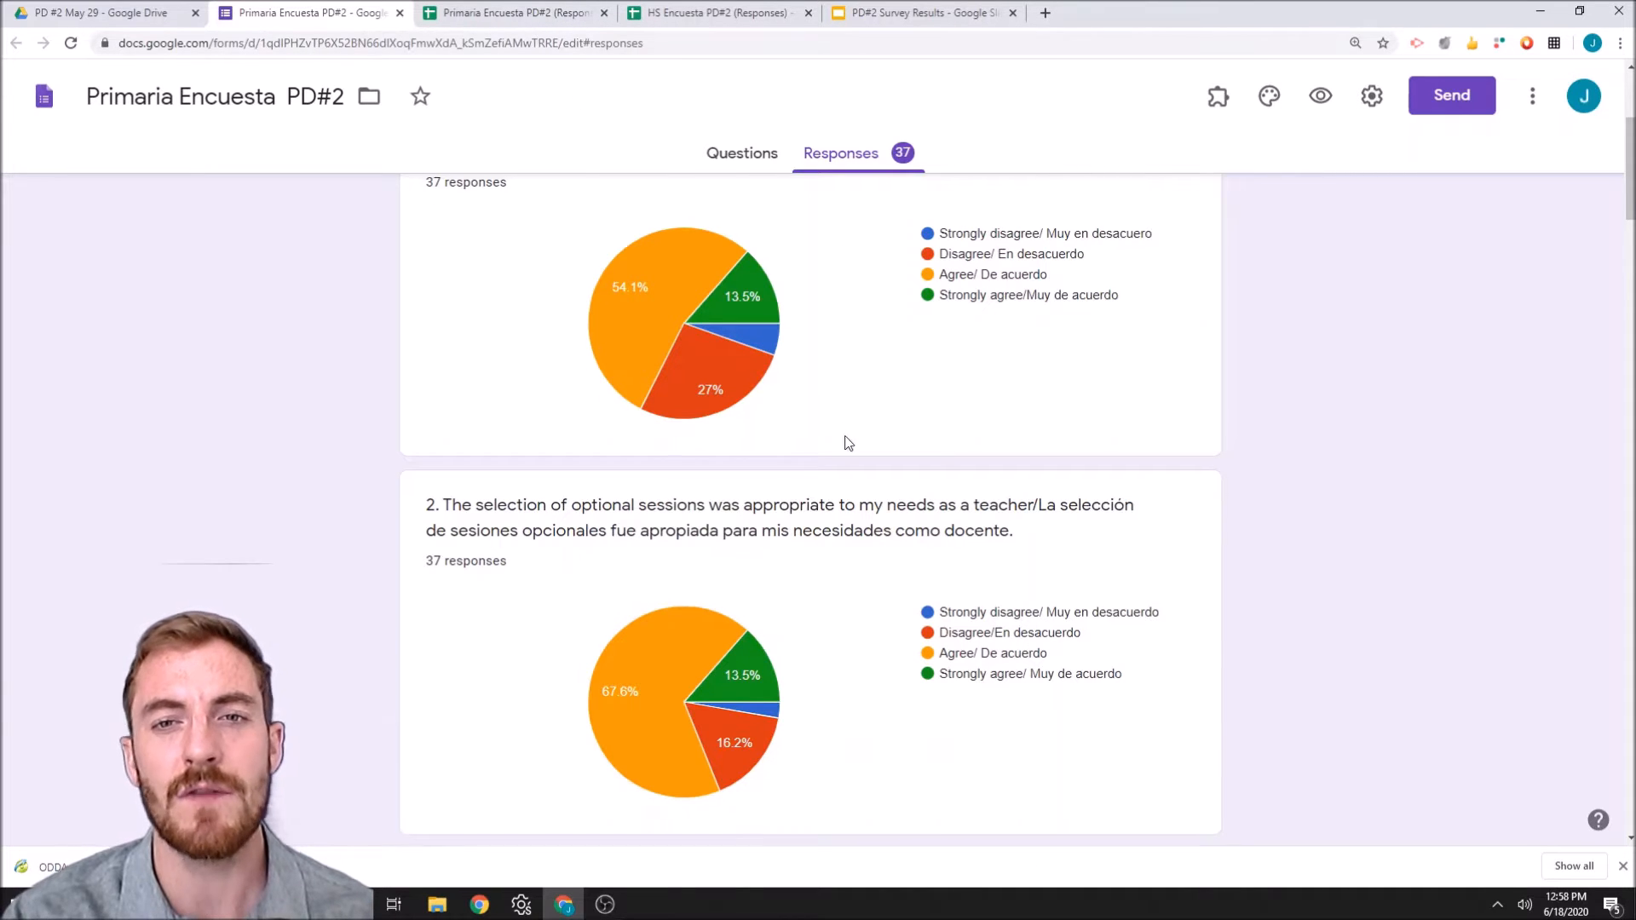
{"action": "scroll", "coordinate": [987, 394], "scroll_direction": "up", "scroll_amount": 4}
Step: Look over the Primaria and HS Encuesta PD#2 response spreadsheets alongside the survey form's response summary
{"action": "key", "text": "ctrl+Tab"}
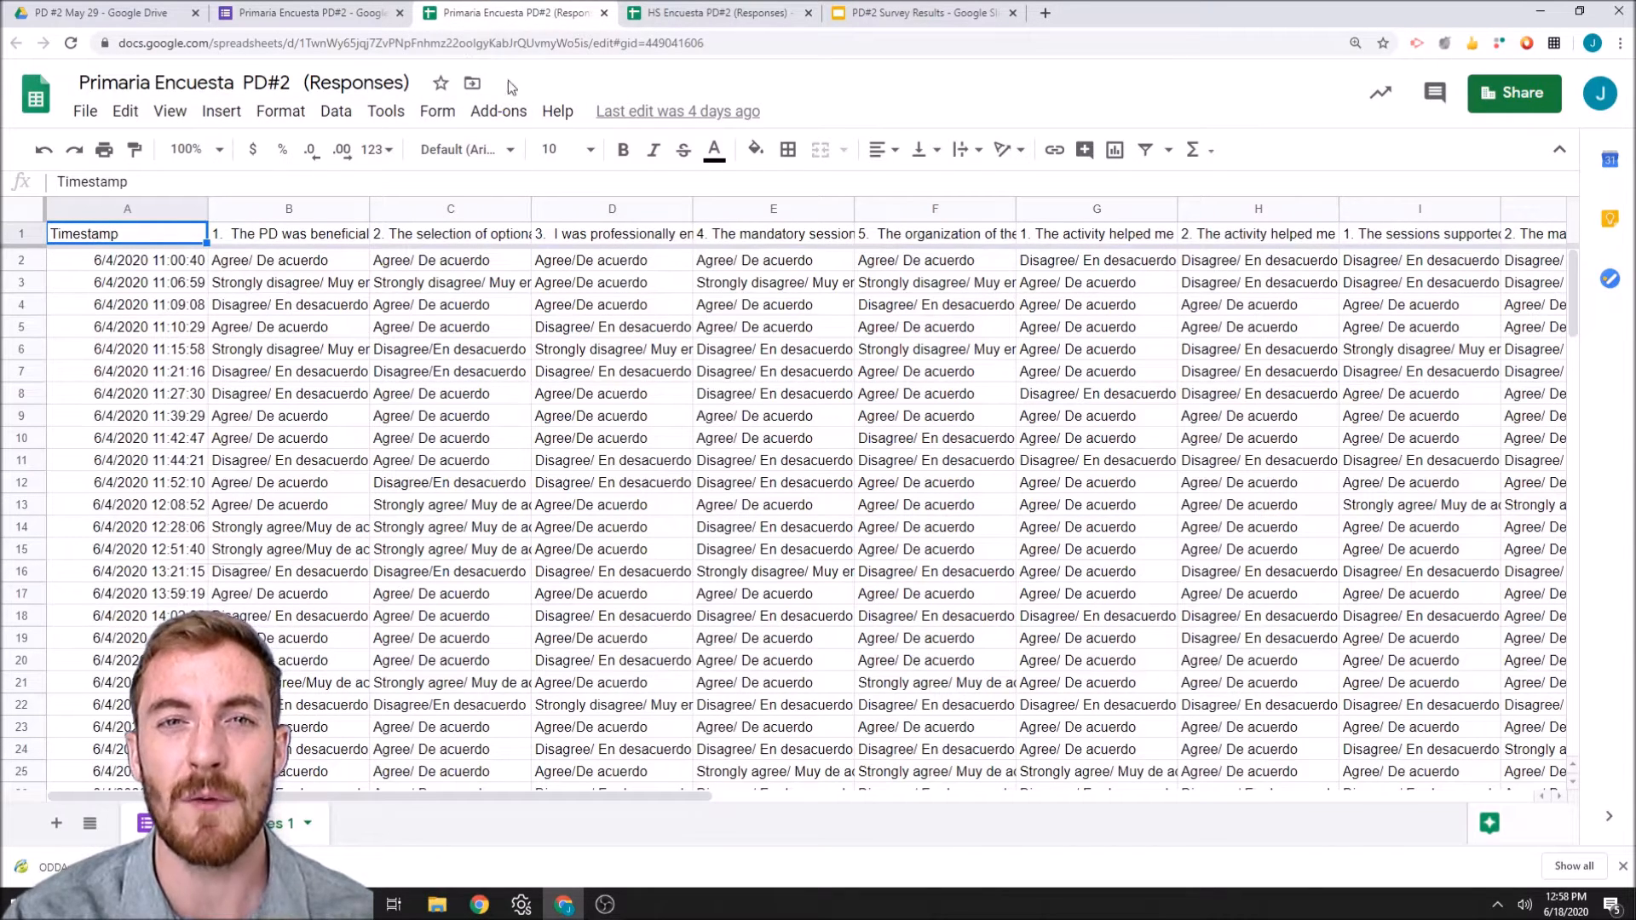
{"action": "left_click", "coordinate": [707, 12]}
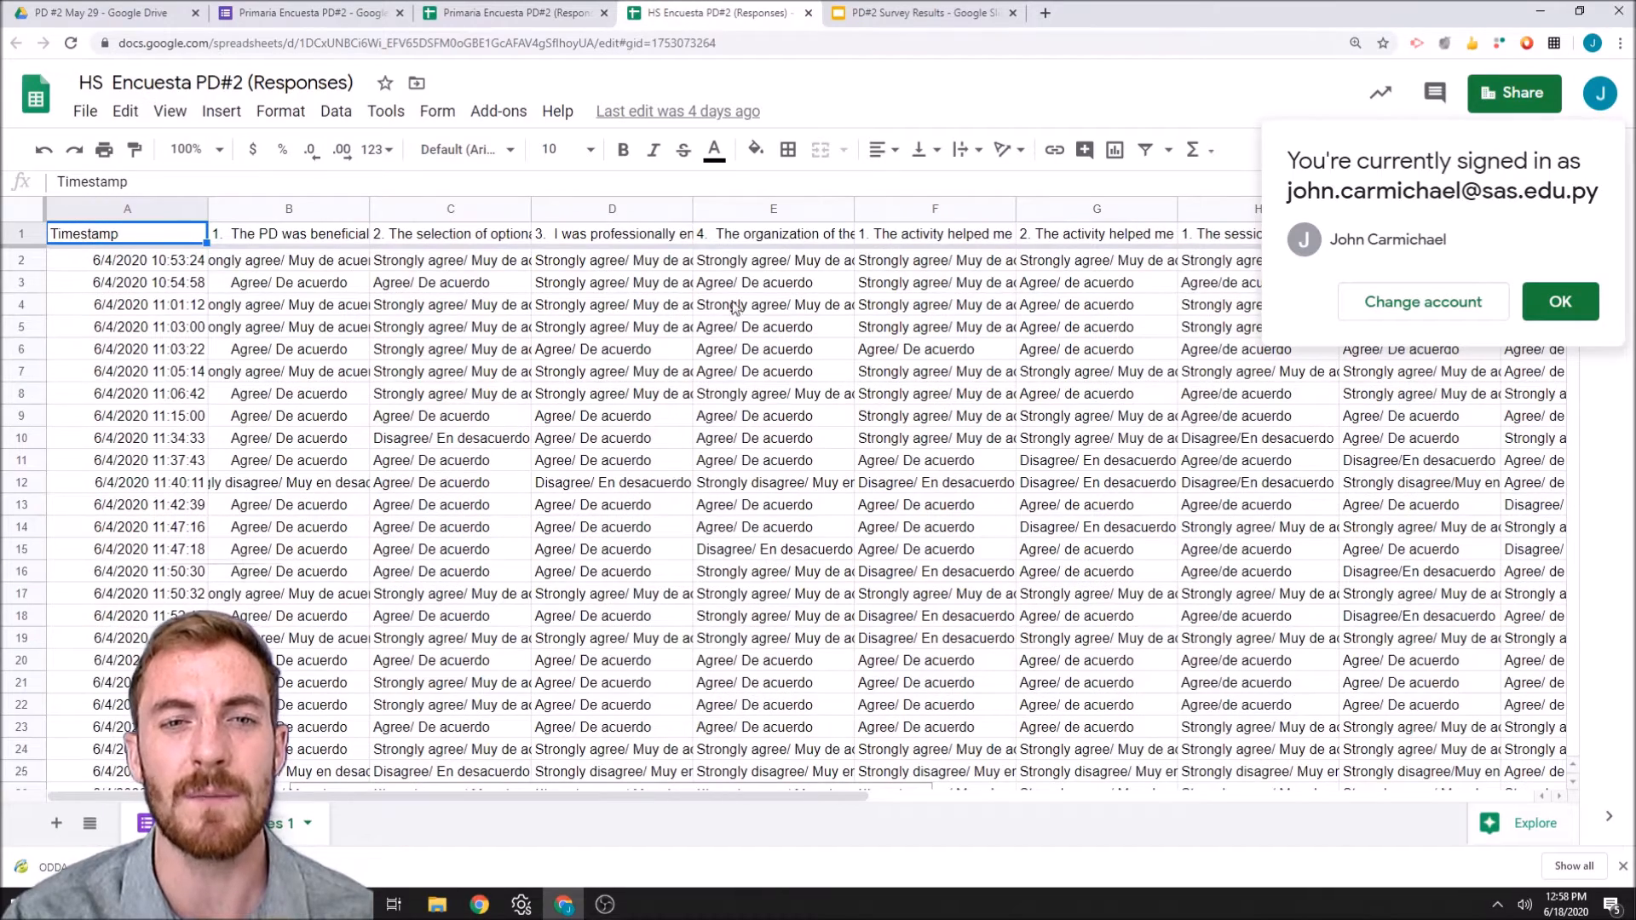
{"action": "left_click", "coordinate": [1559, 301]}
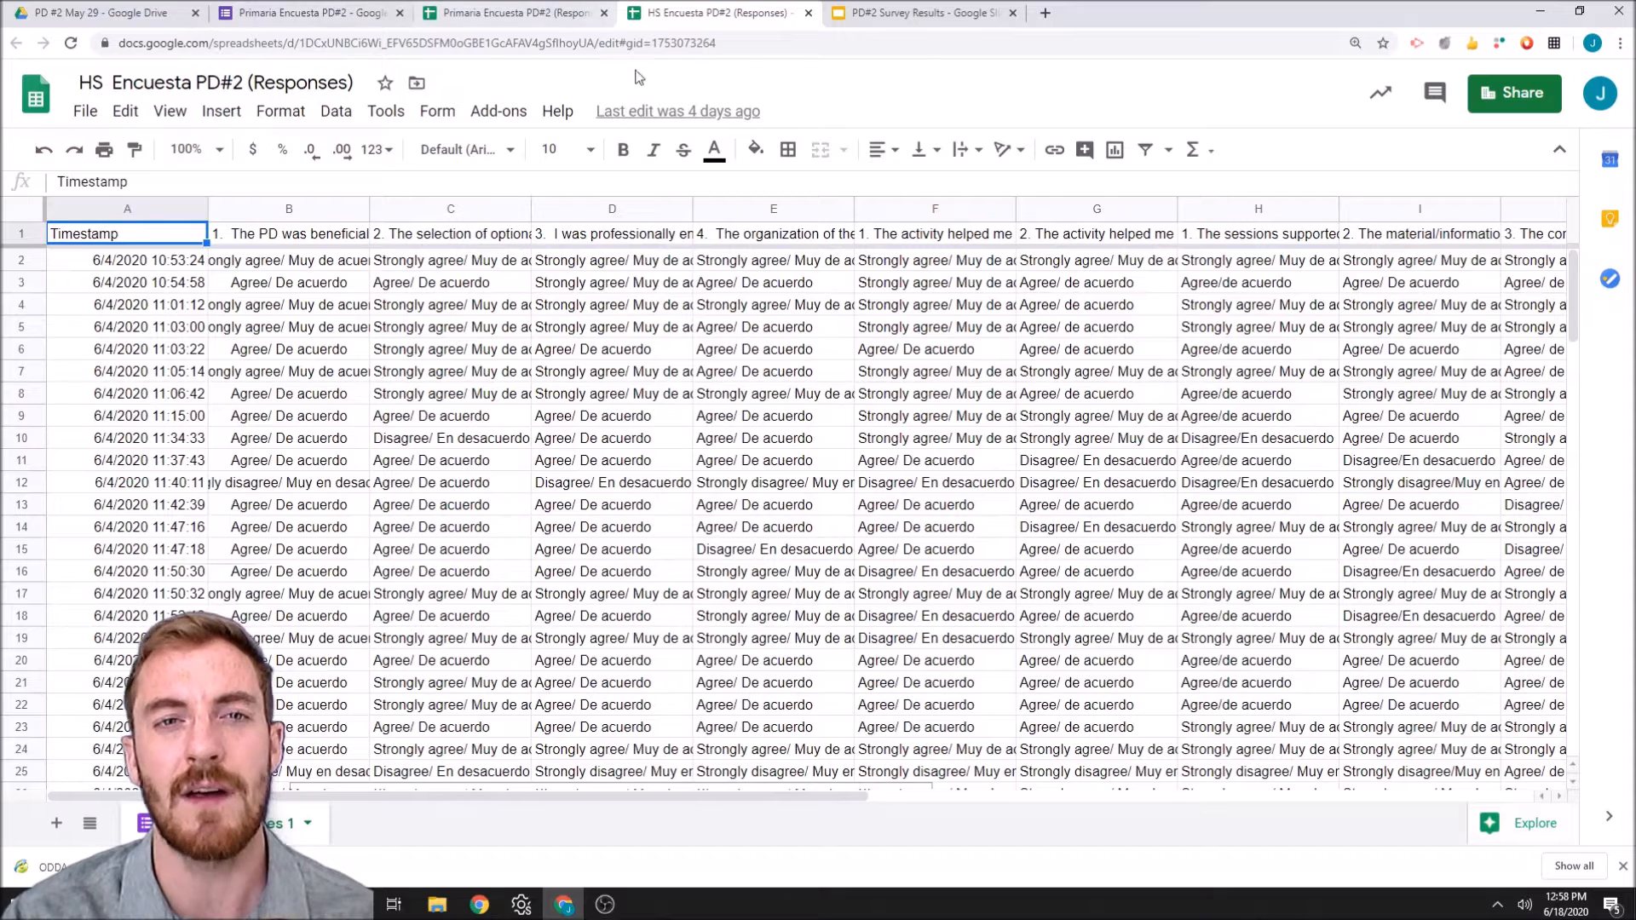
{"action": "left_click", "coordinate": [328, 15]}
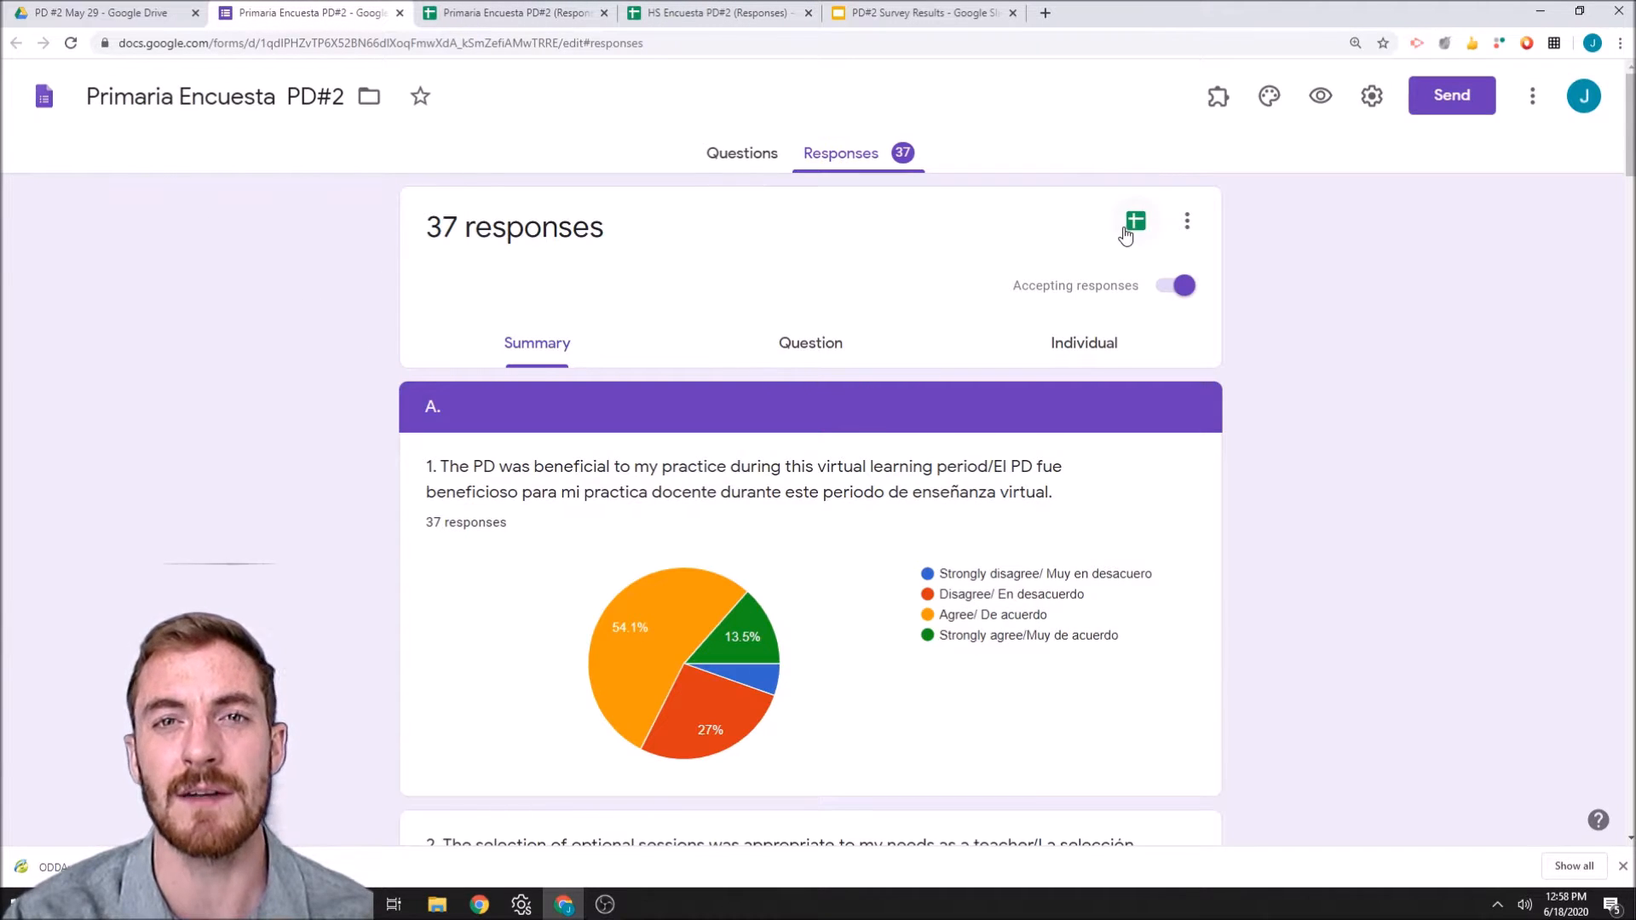
{"action": "left_click", "coordinate": [565, 14]}
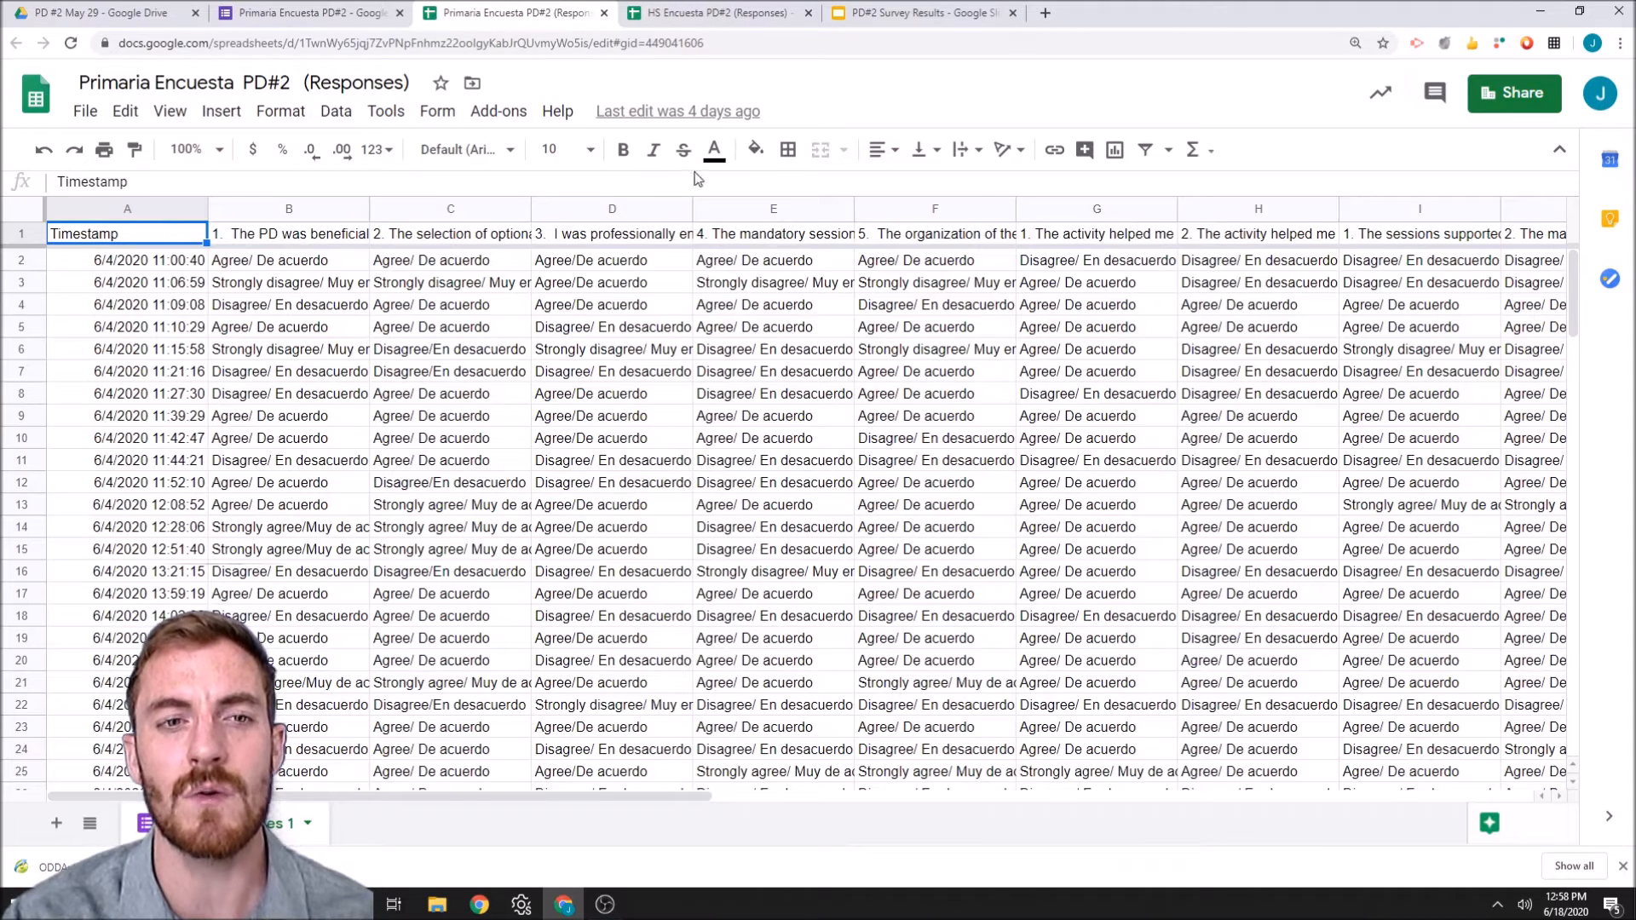
Step: Switch to the PD#2 Survey Results presentation in Google Slides and delete the Primary / Primaria chart from slide 3
{"action": "left_click", "coordinate": [916, 12]}
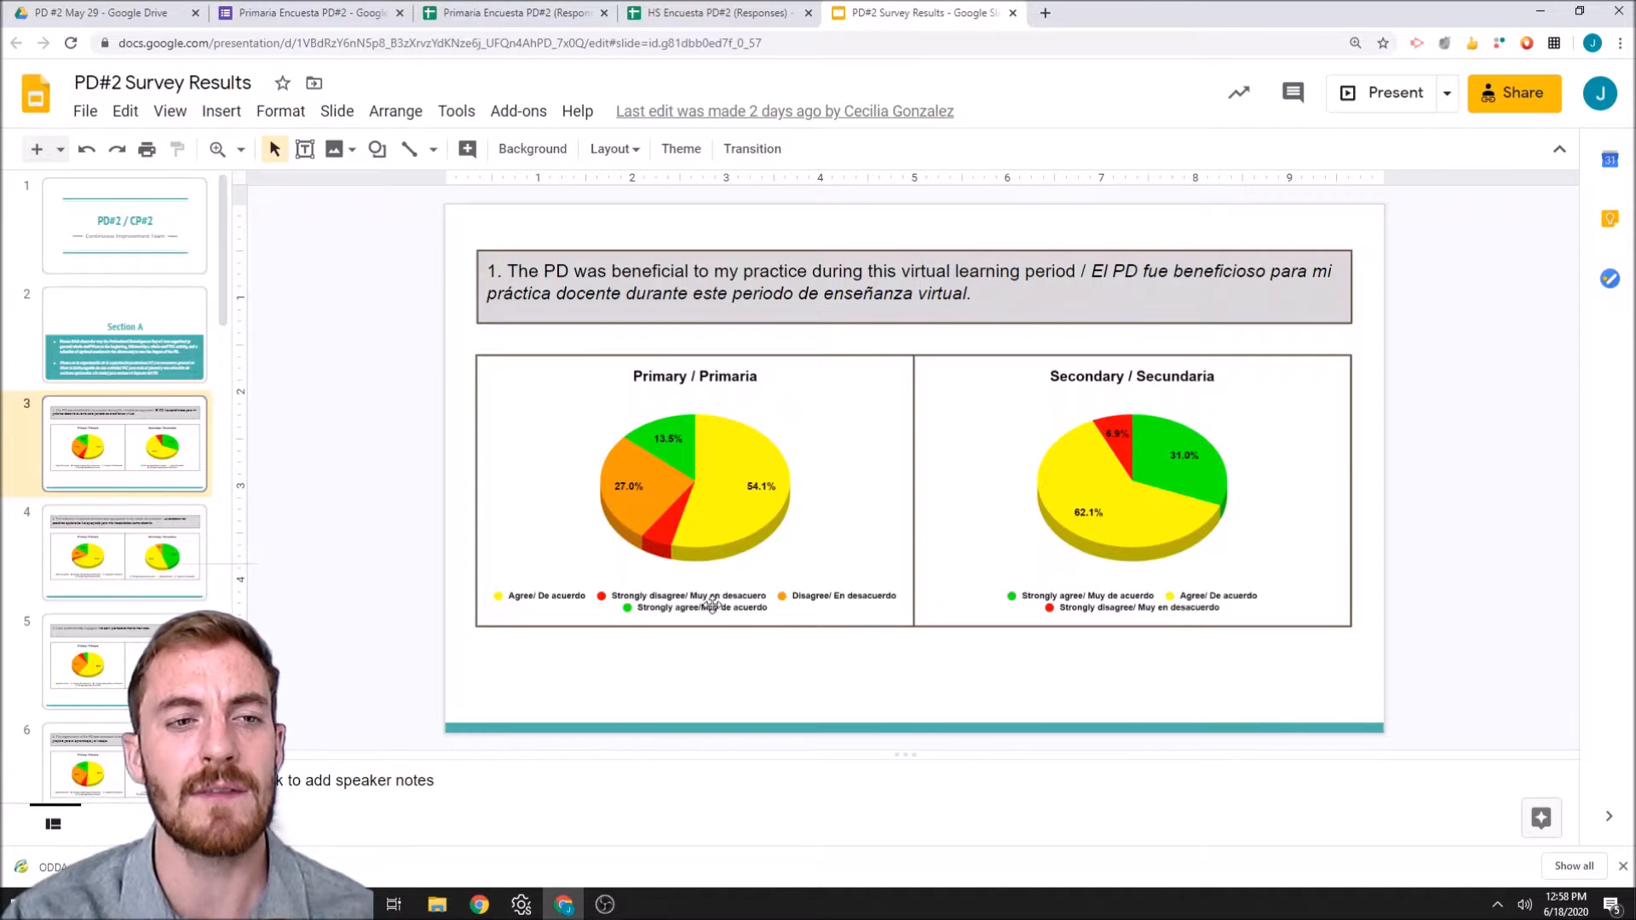
{"action": "scroll", "coordinate": [212, 576], "scroll_direction": "down", "scroll_amount": 3}
{"action": "scroll", "coordinate": [222, 576], "scroll_direction": "up", "scroll_amount": 3}
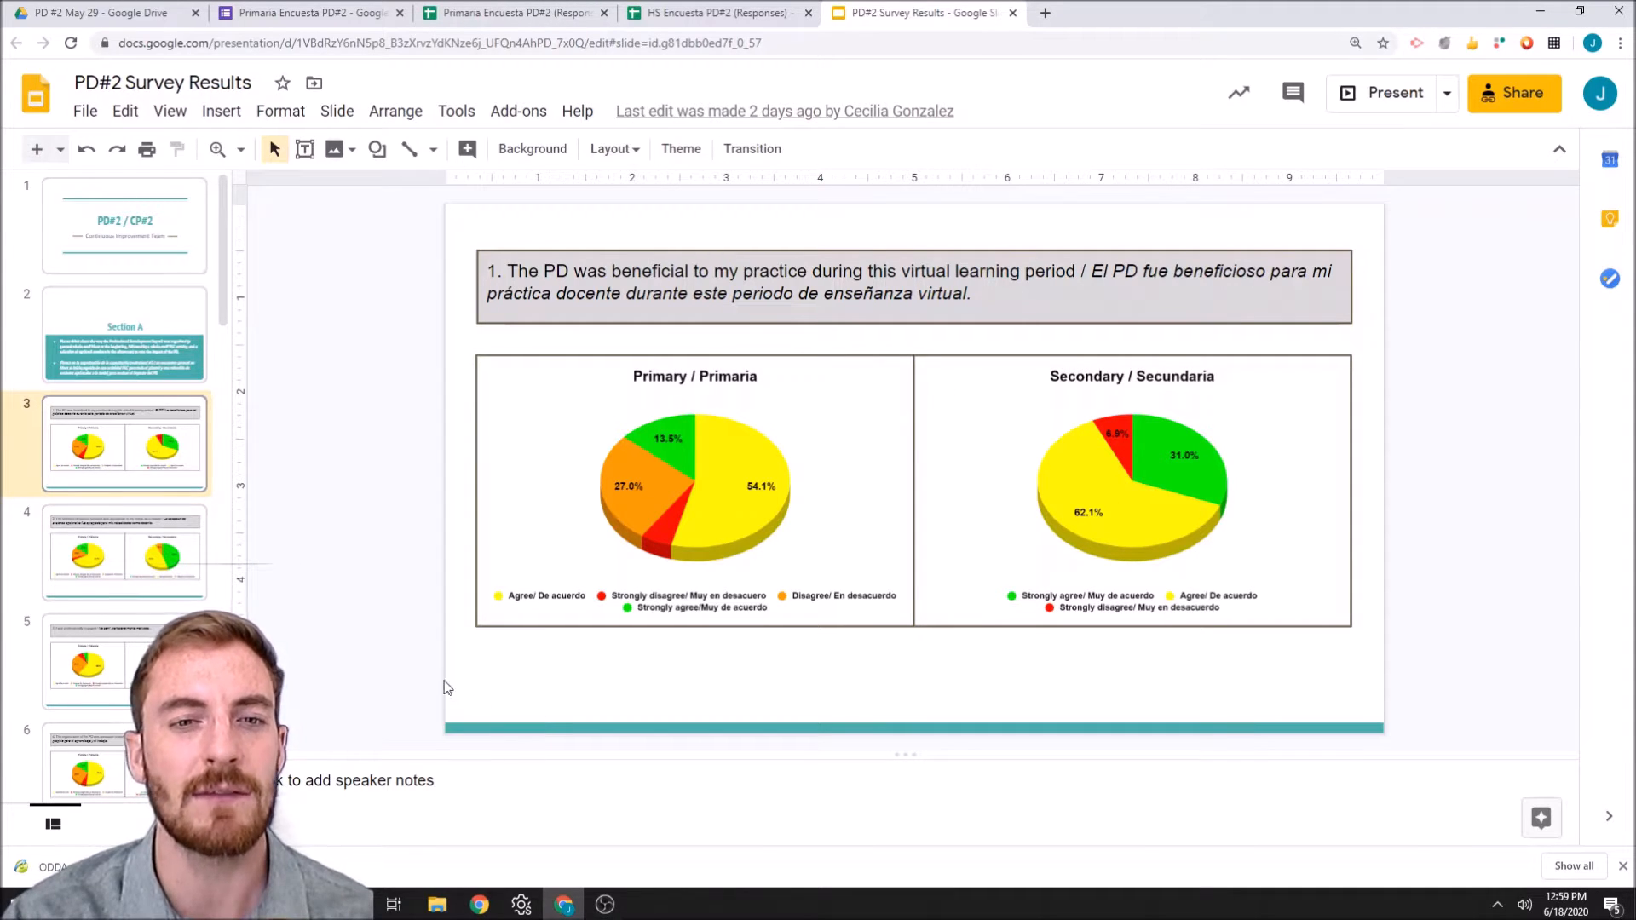
{"action": "left_click", "coordinate": [734, 472]}
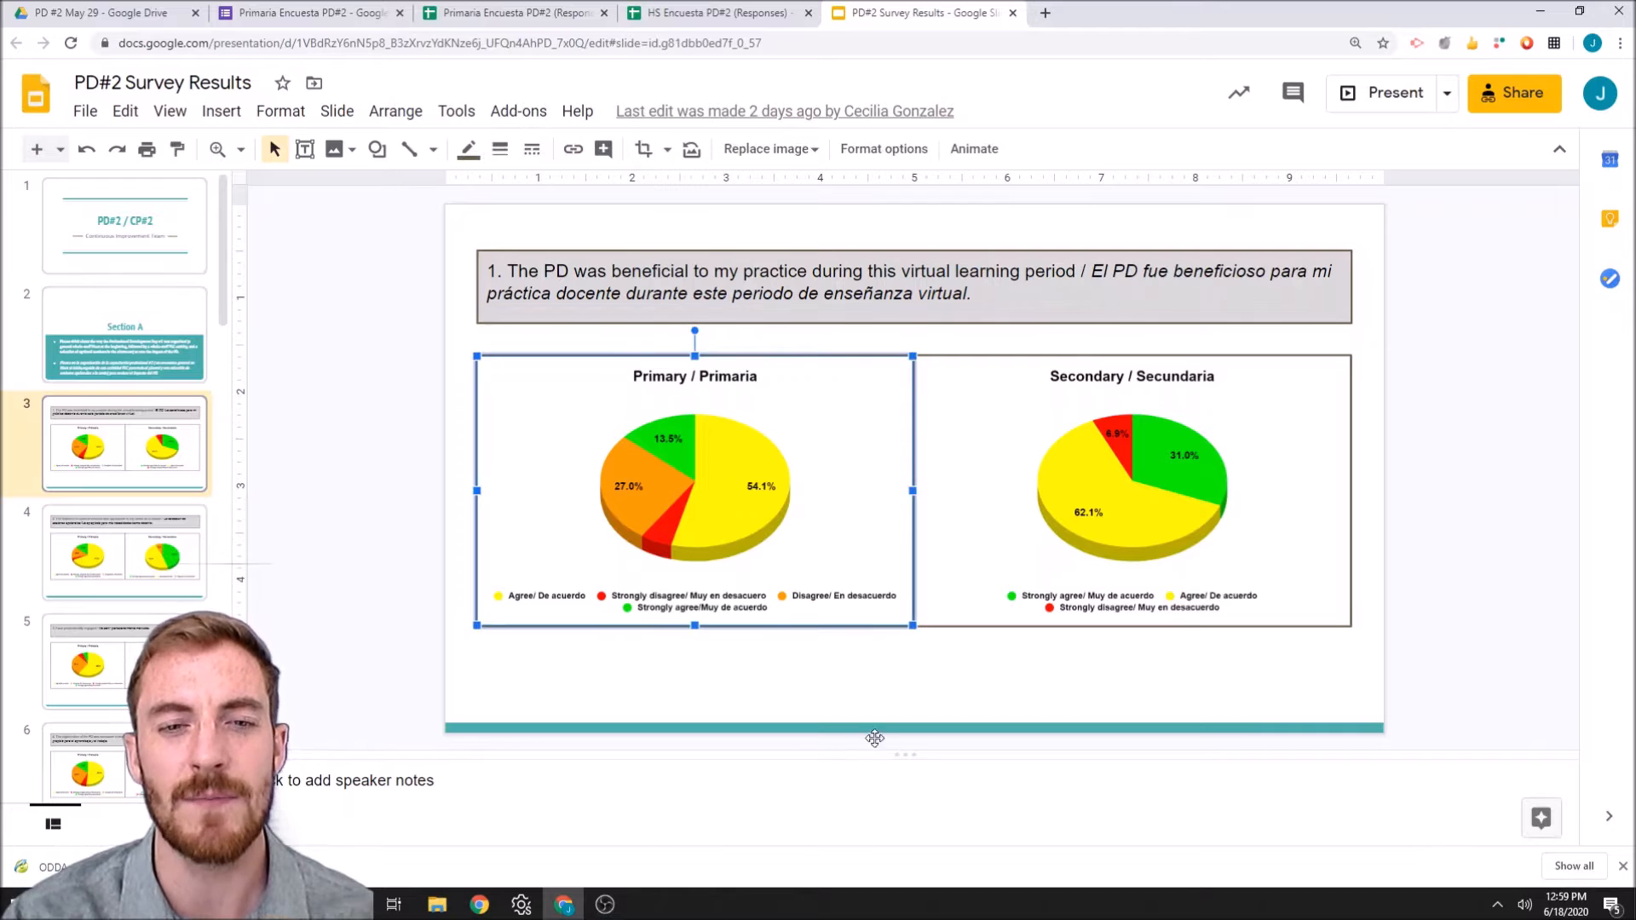
{"action": "key", "text": "Delete"}
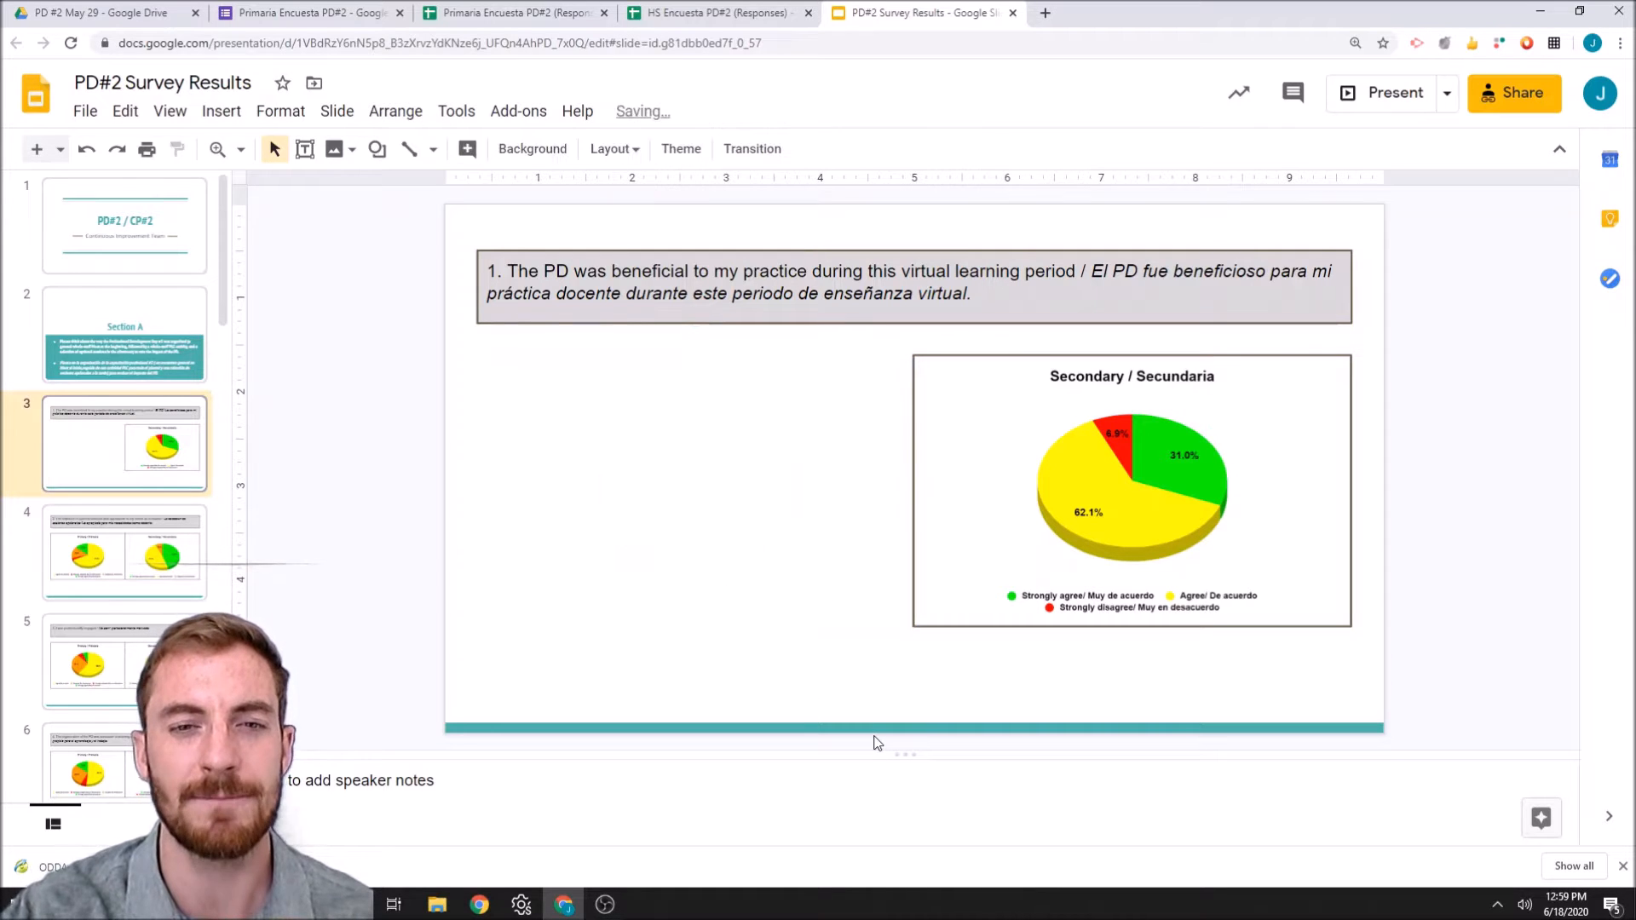
Step: In the Primaria Encuesta PD#2 (Responses) spreadsheet, insert a pie chart of the question 1 answers in B2:B38
{"action": "left_click", "coordinate": [546, 12]}
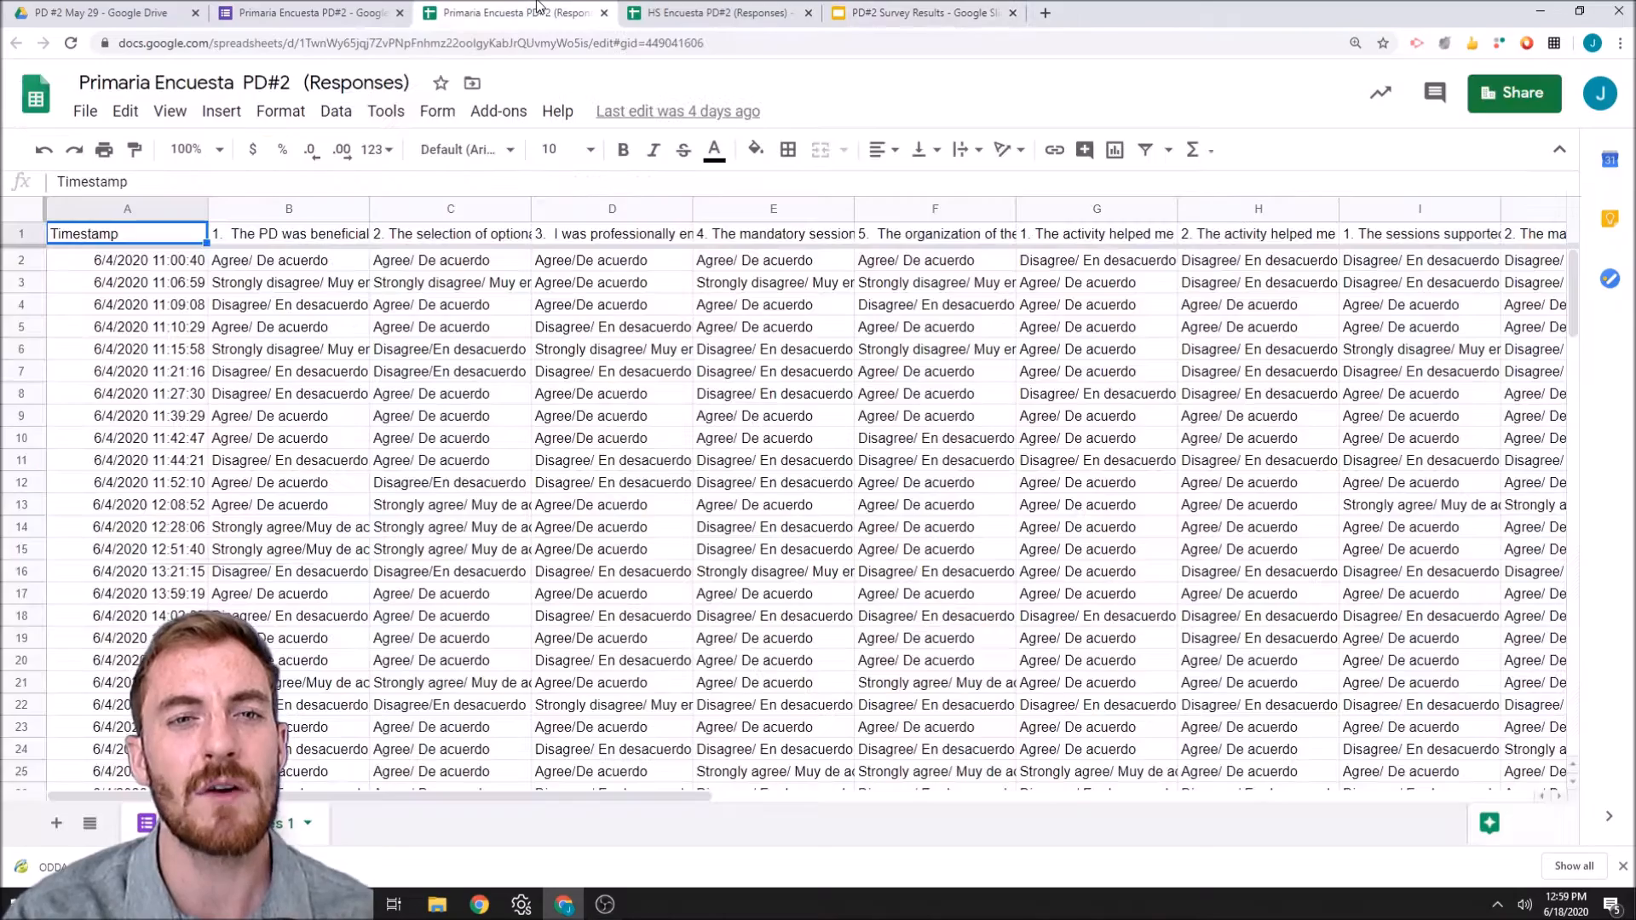
{"action": "left_click", "coordinate": [290, 270]}
{"action": "scroll", "coordinate": [288, 315], "scroll_direction": "down", "scroll_amount": 7}
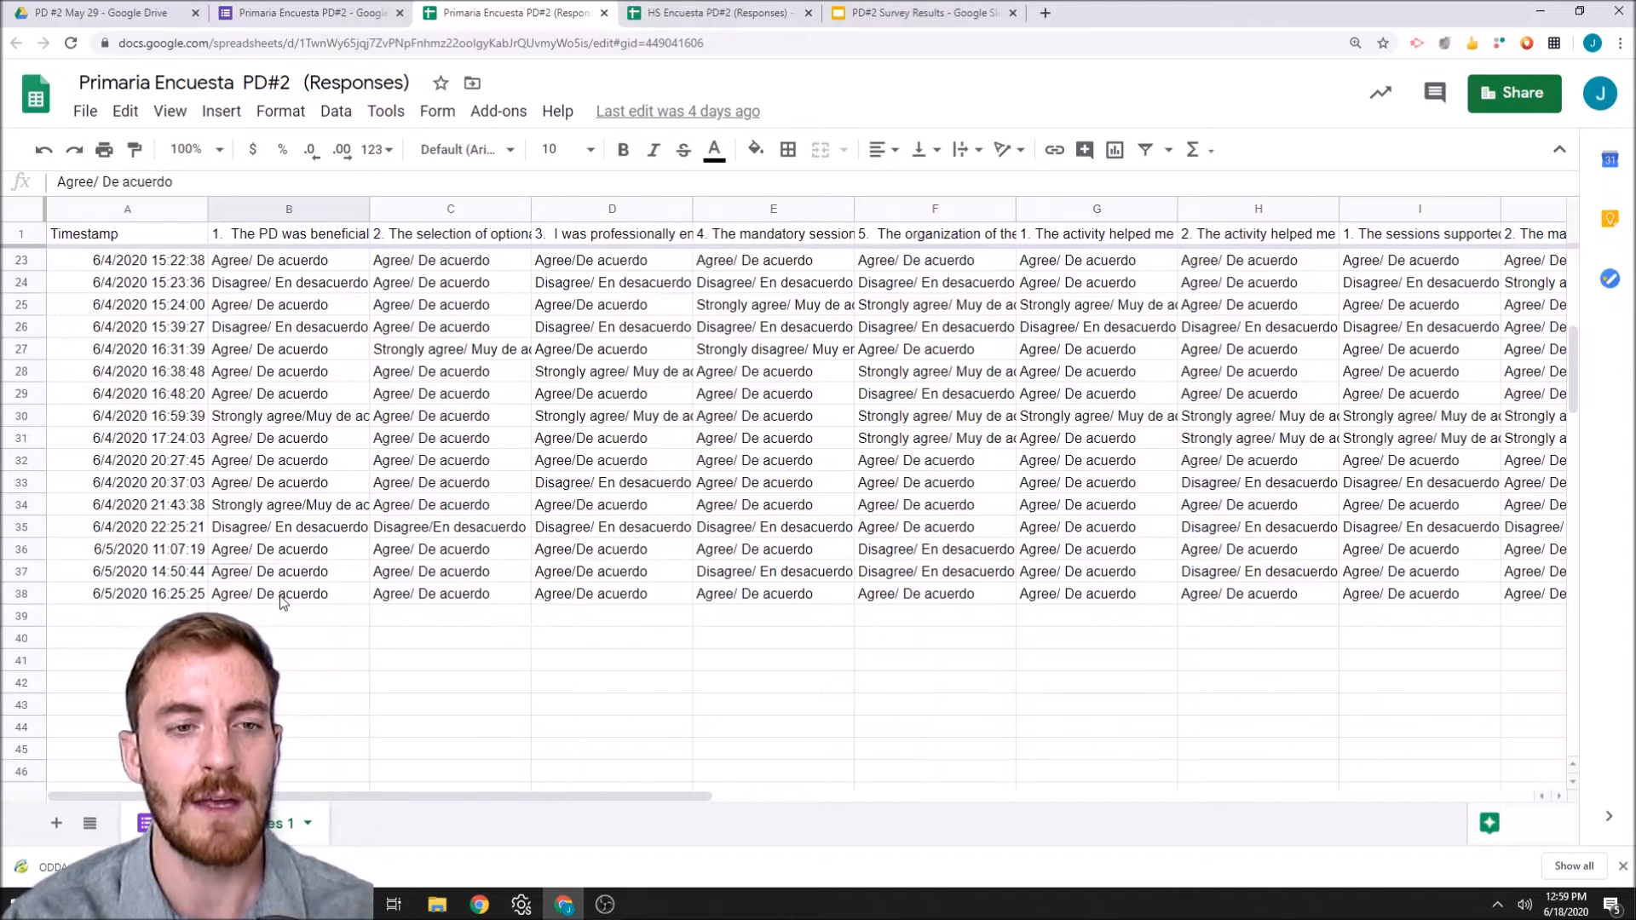
{"action": "left_click", "coordinate": [282, 597], "text": "shift"}
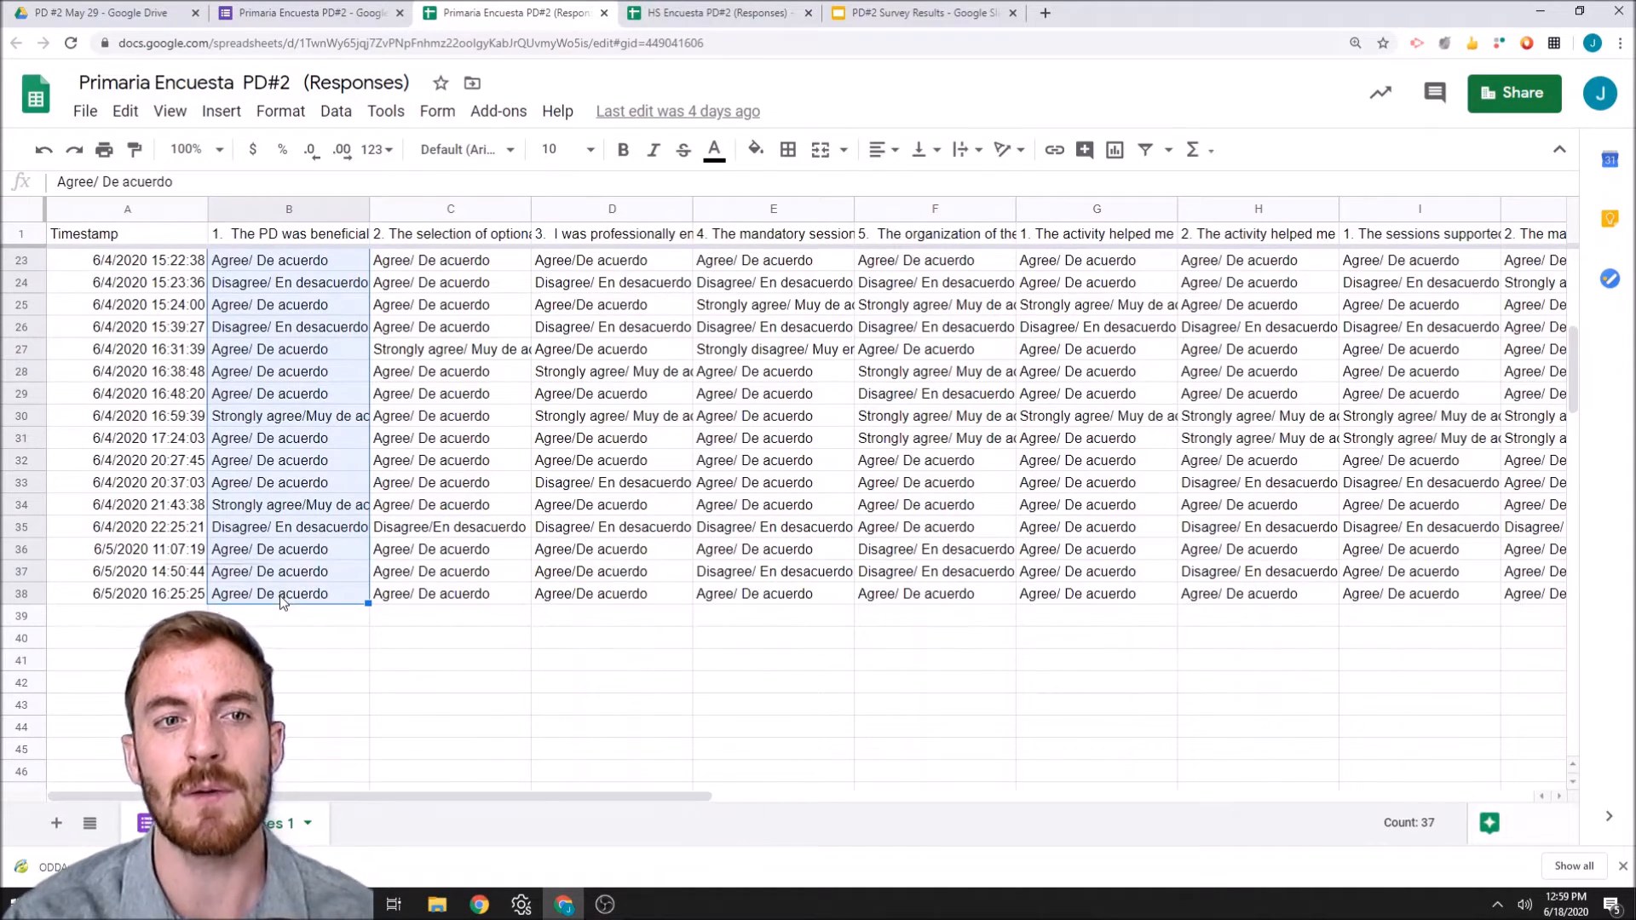
{"action": "scroll", "coordinate": [282, 602], "scroll_direction": "up", "scroll_amount": 7}
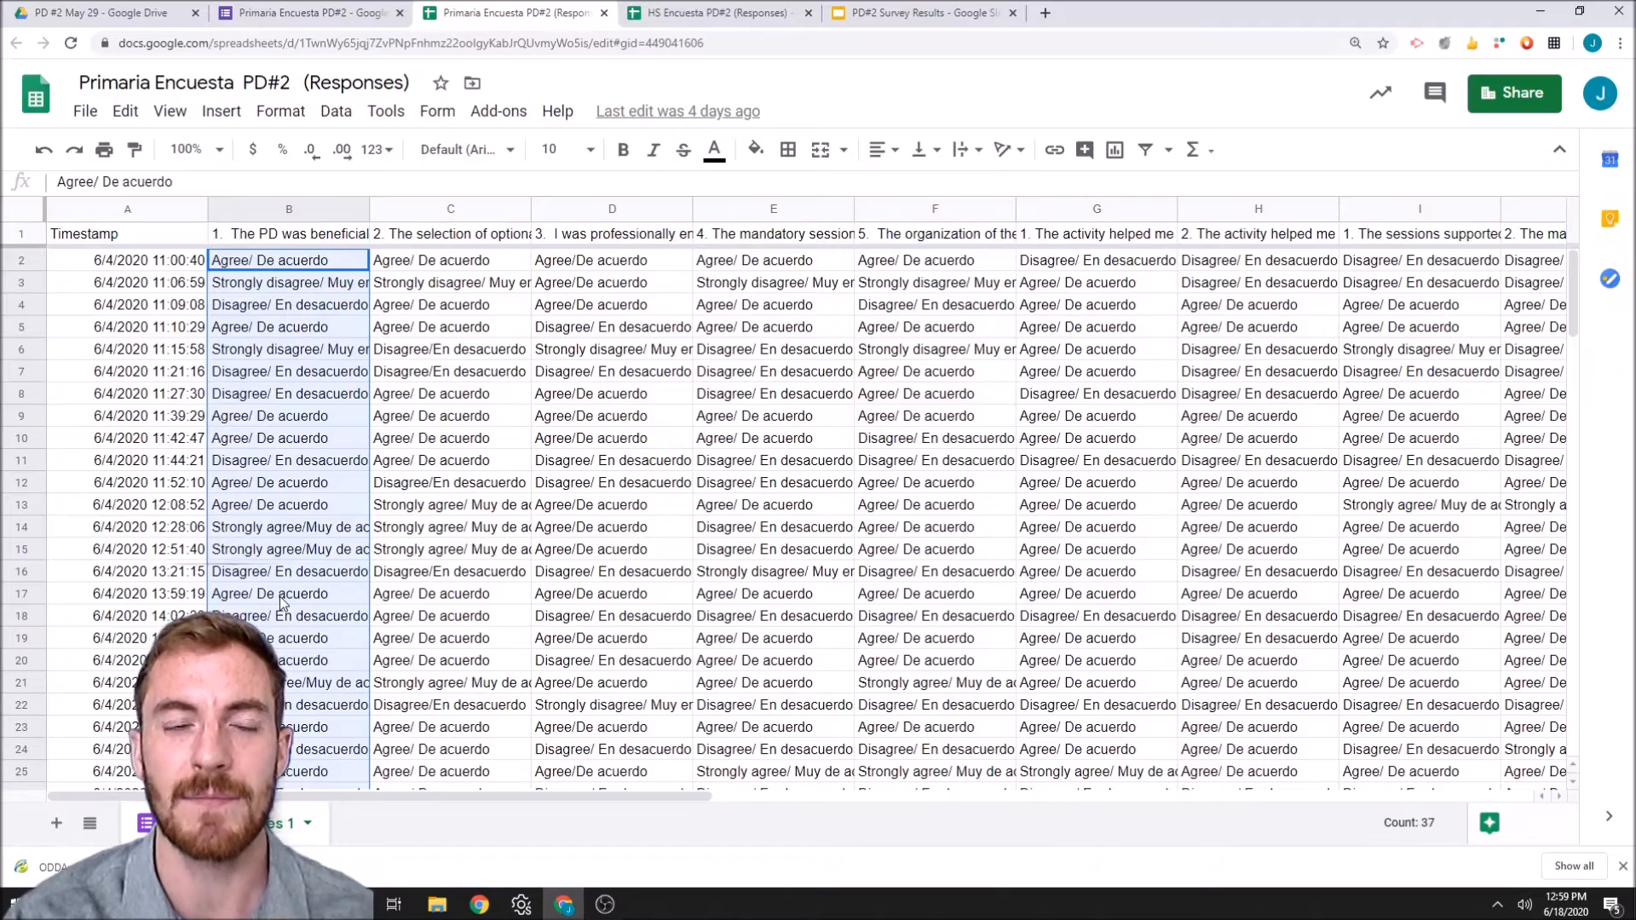
{"action": "scroll", "coordinate": [262, 582], "scroll_direction": "down", "scroll_amount": 4}
{"action": "scroll", "coordinate": [263, 582], "scroll_direction": "up", "scroll_amount": 4}
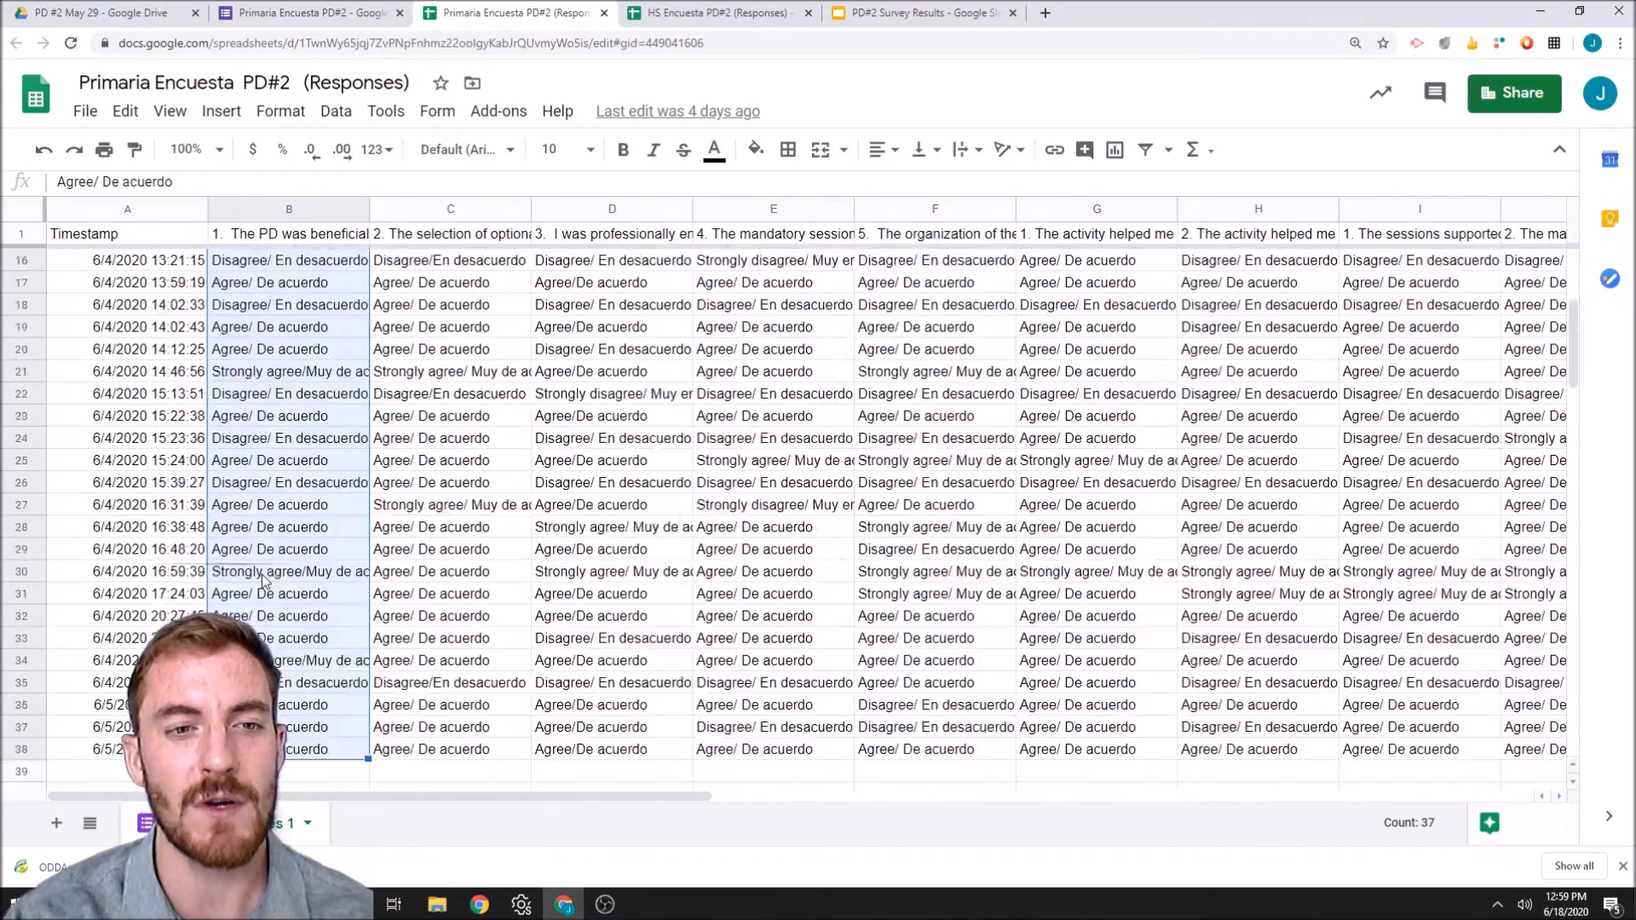
{"action": "left_click", "coordinate": [220, 111]}
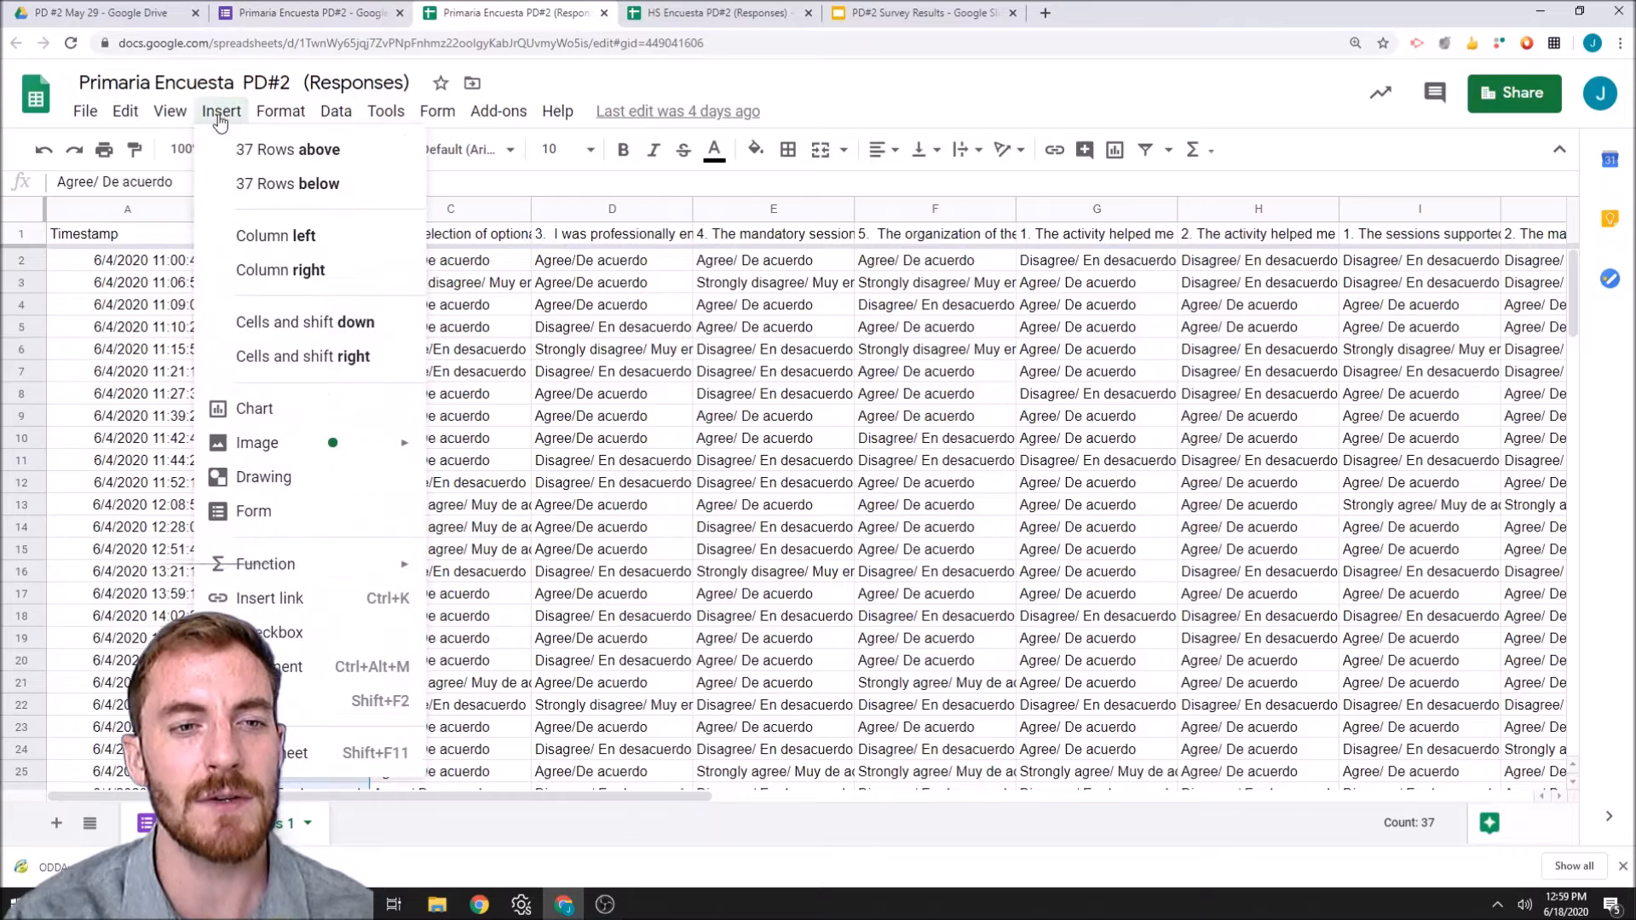
{"action": "left_click", "coordinate": [279, 421]}
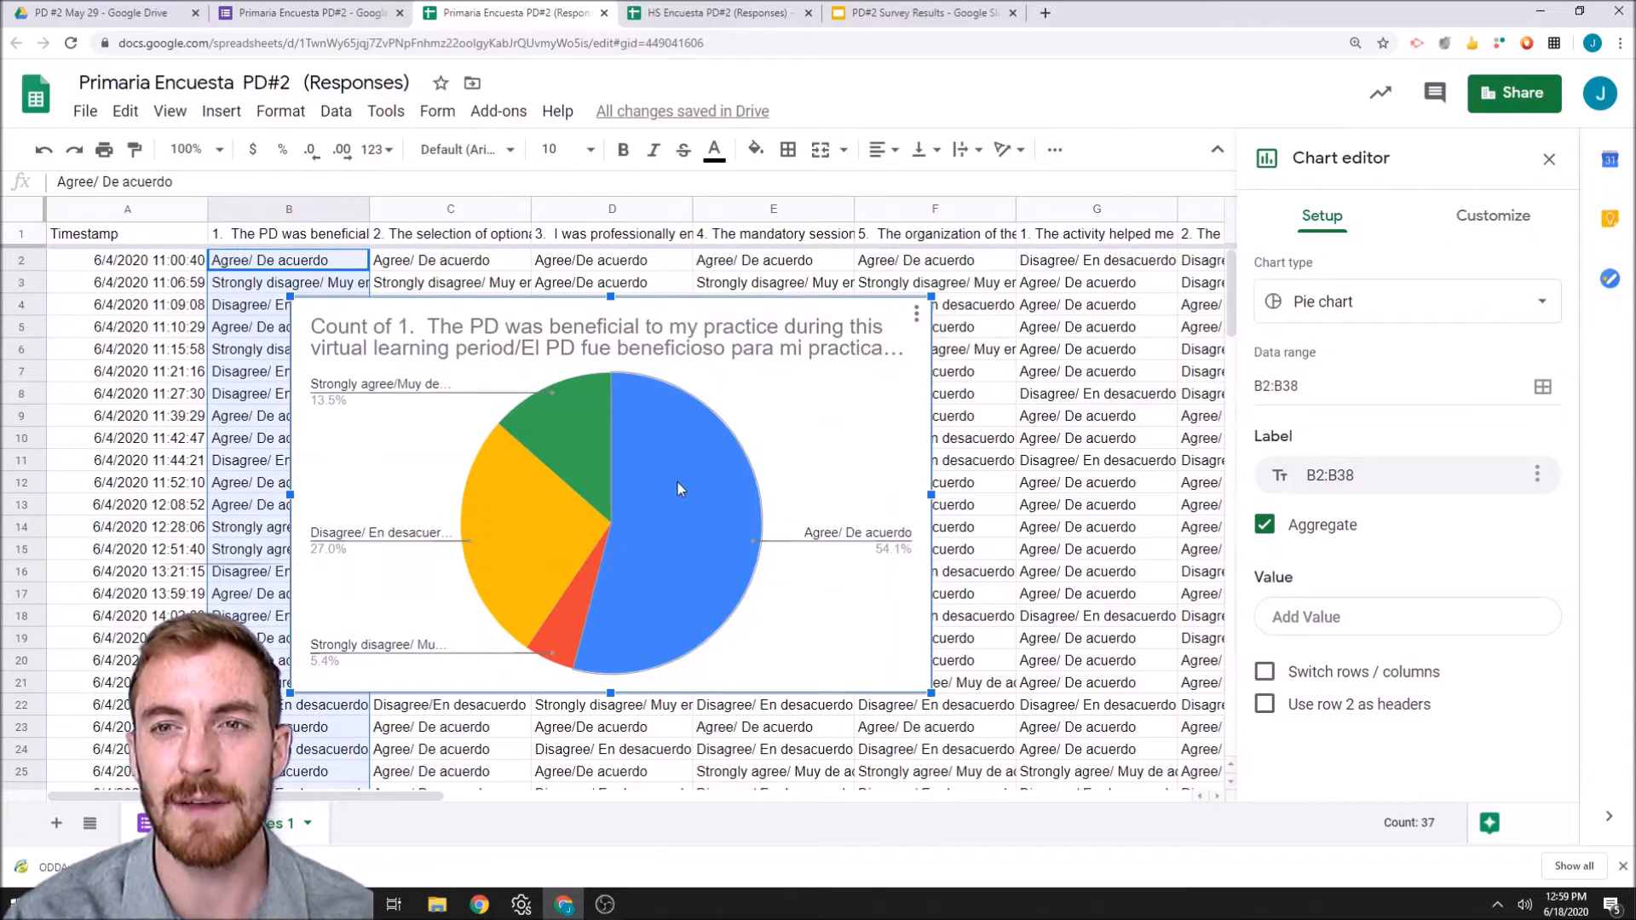
Step: Examine the suggested chart types for the question 1 data and check the charted response range
{"action": "left_click", "coordinate": [1436, 302]}
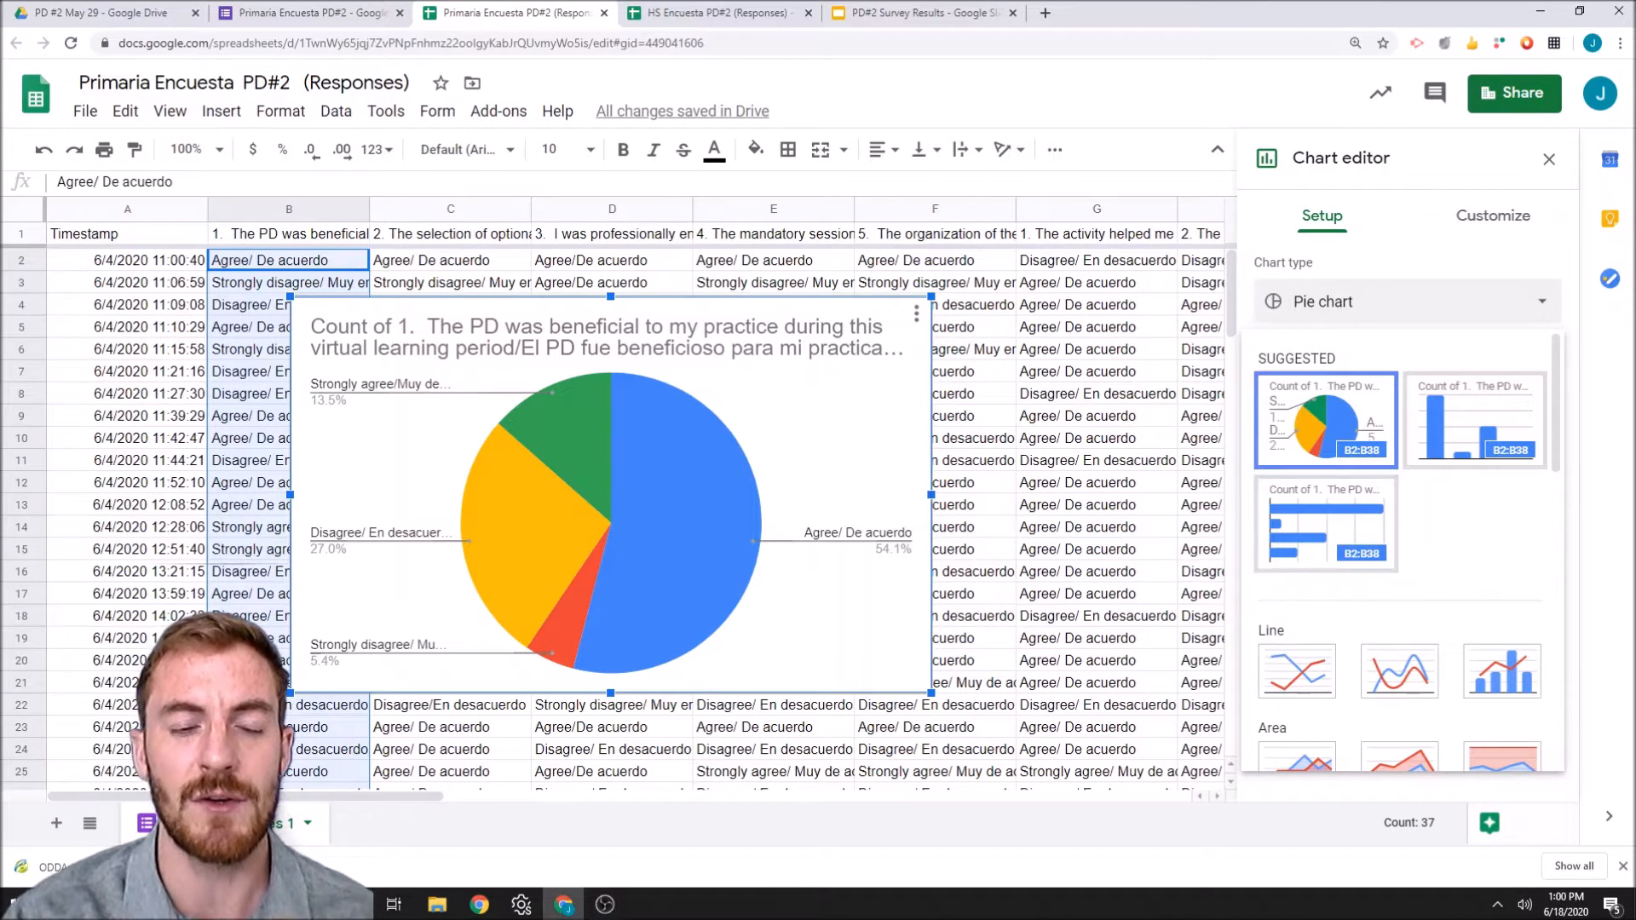
{"action": "scroll", "coordinate": [611, 512], "scroll_direction": "down", "scroll_amount": 6}
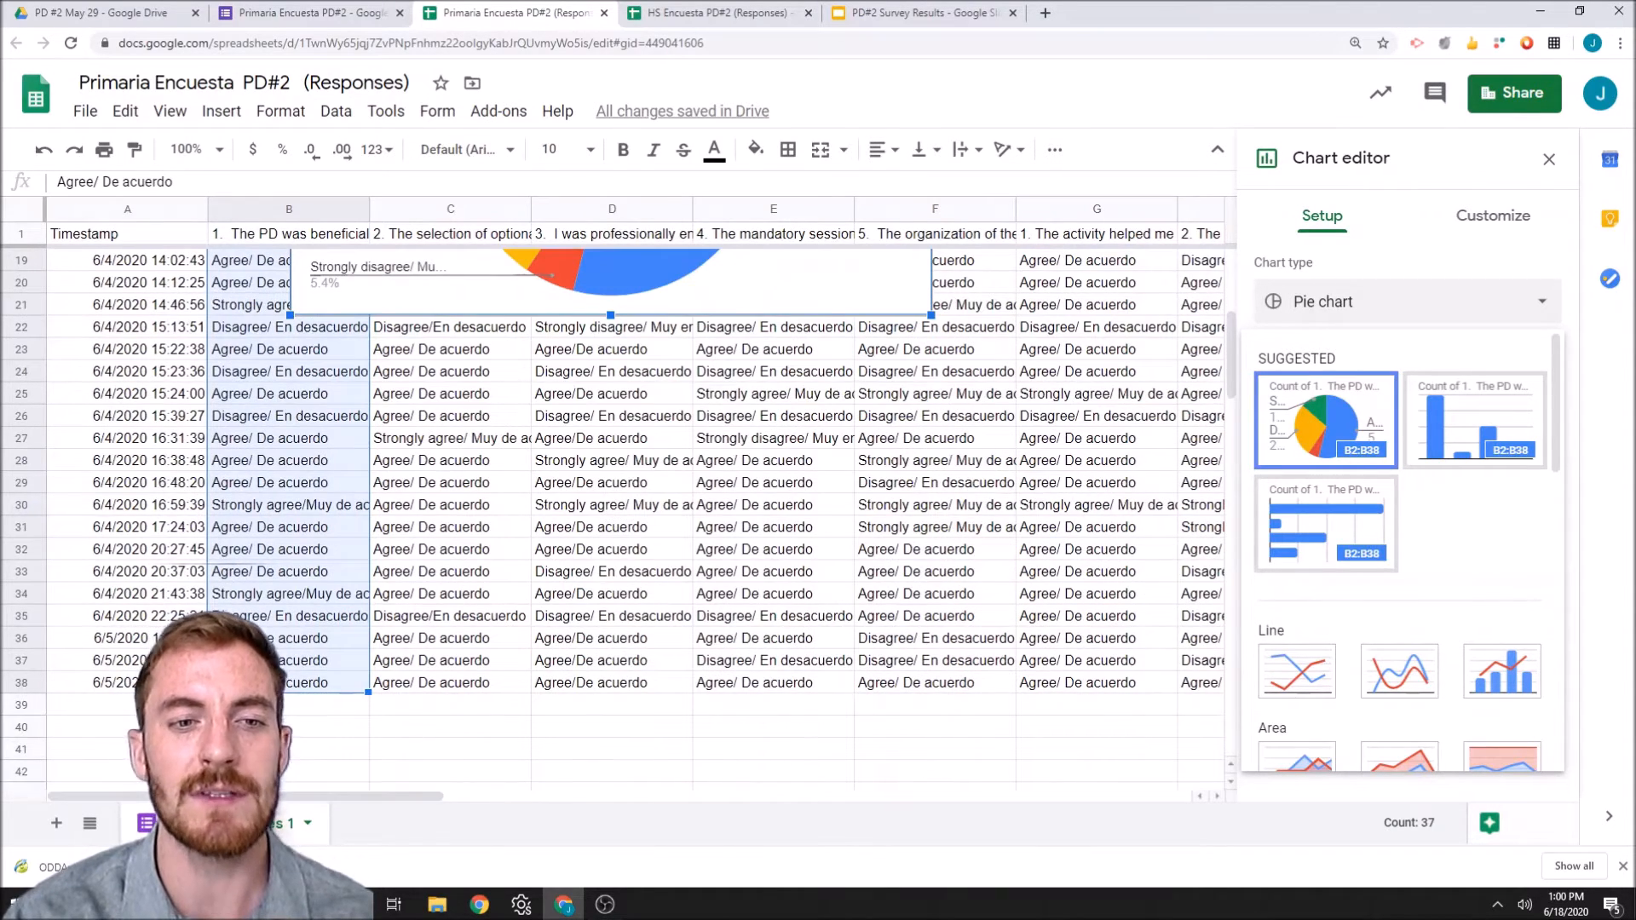
{"action": "scroll", "coordinate": [493, 637], "scroll_direction": "up", "scroll_amount": 5}
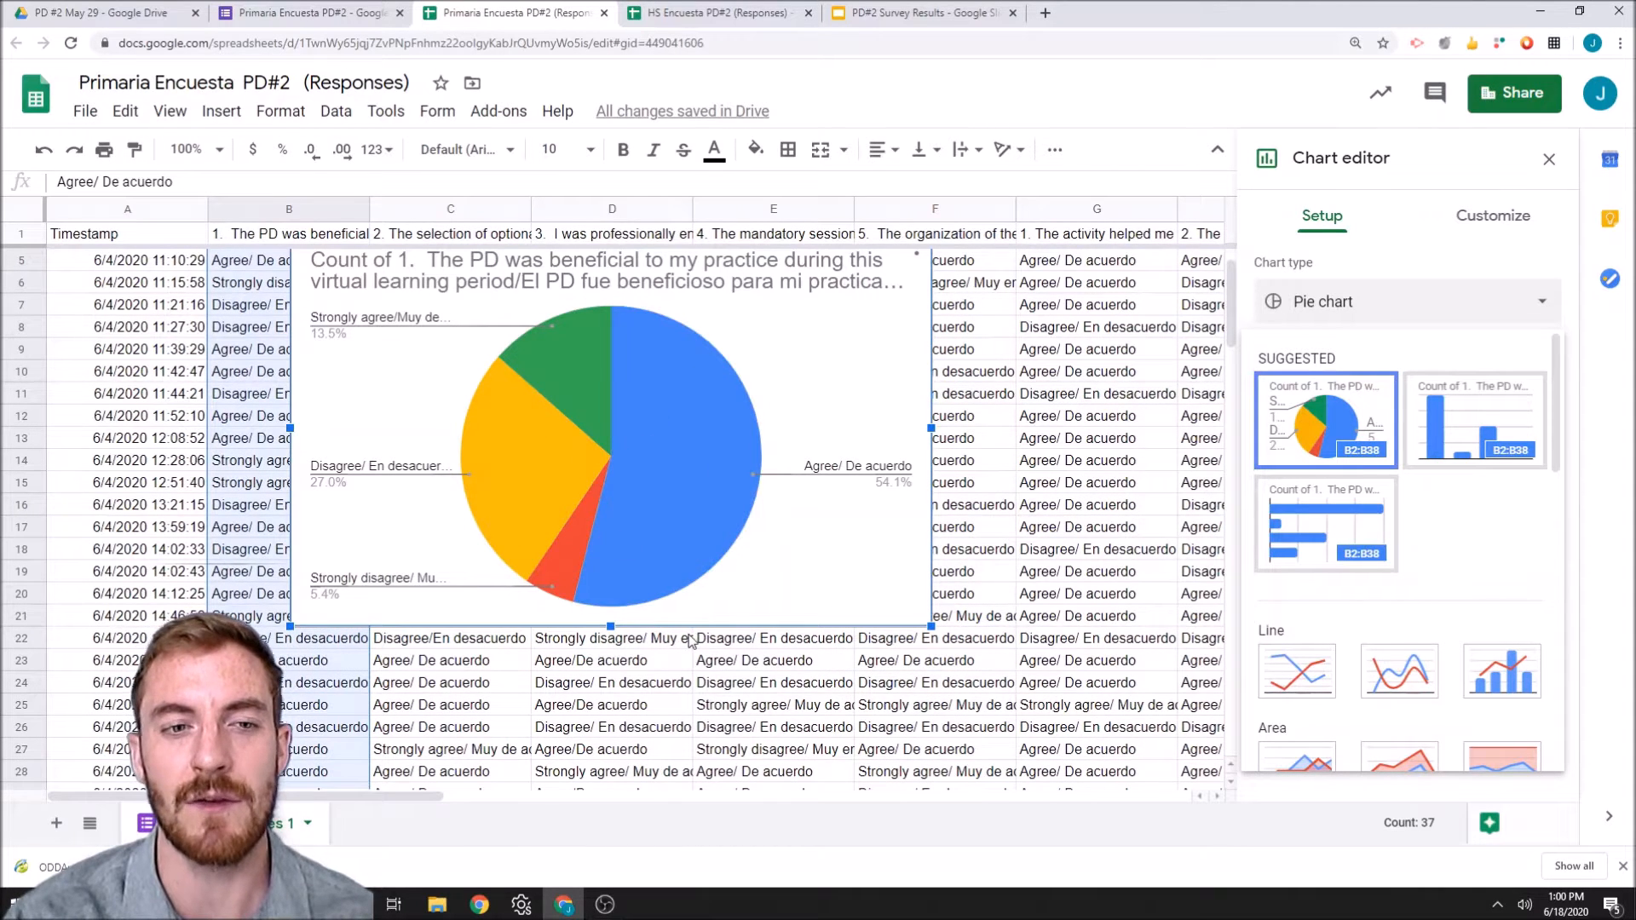
{"action": "scroll", "coordinate": [680, 658], "scroll_direction": "up", "scroll_amount": 1}
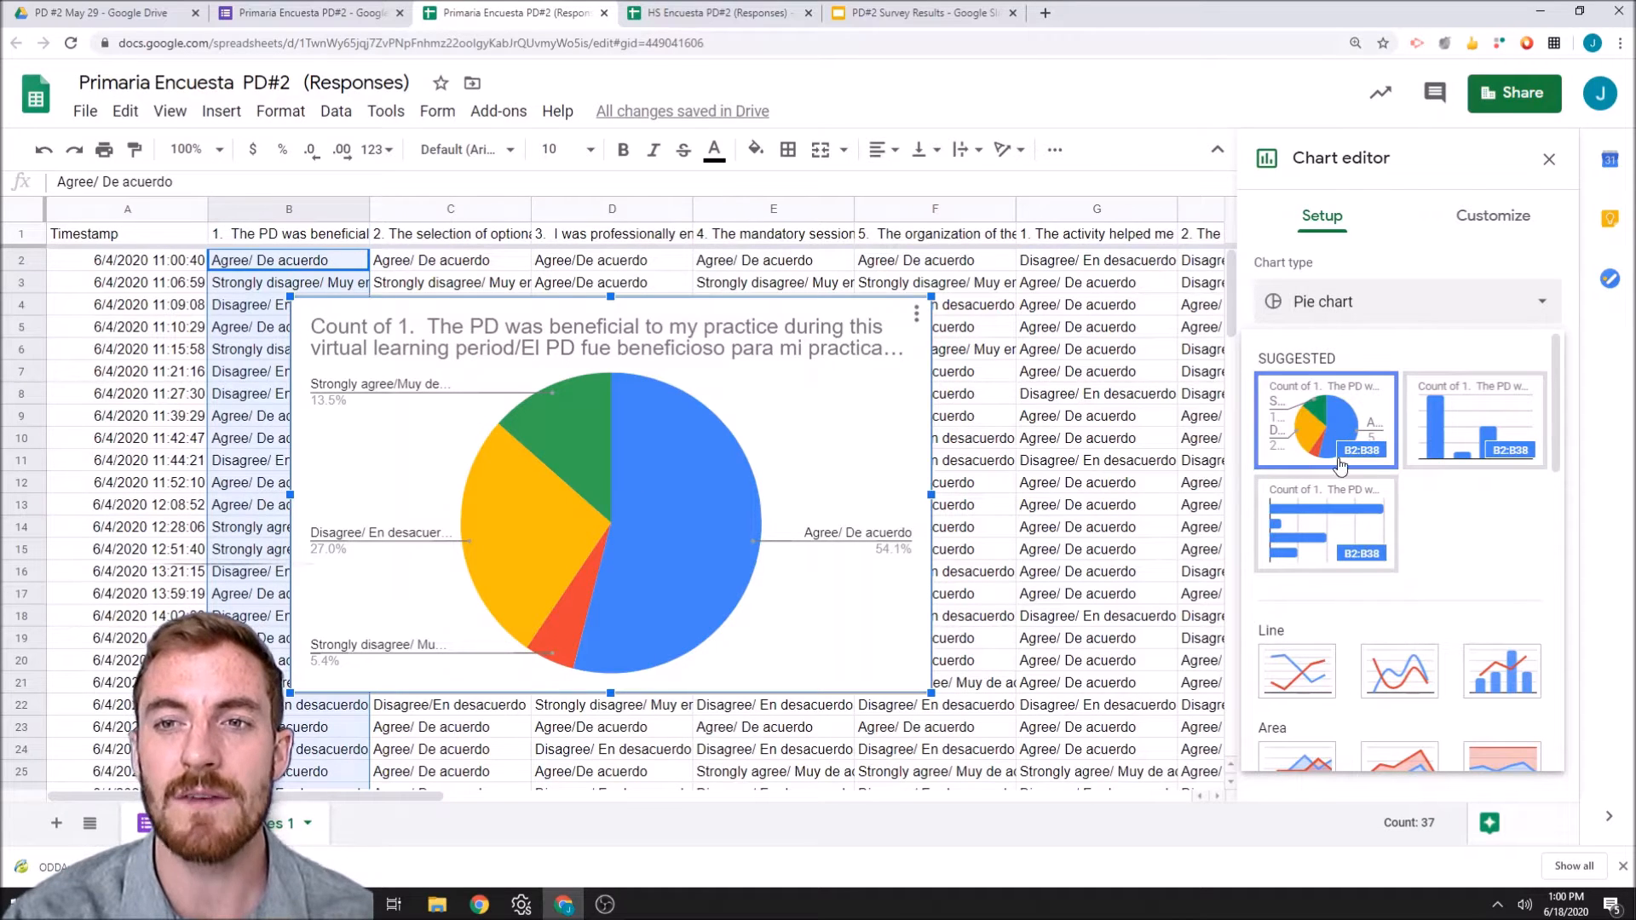
Step: Replace the pie chart's title with "Primary / Primaria", using the chart on the results slide as reference
{"action": "left_click", "coordinate": [1505, 223]}
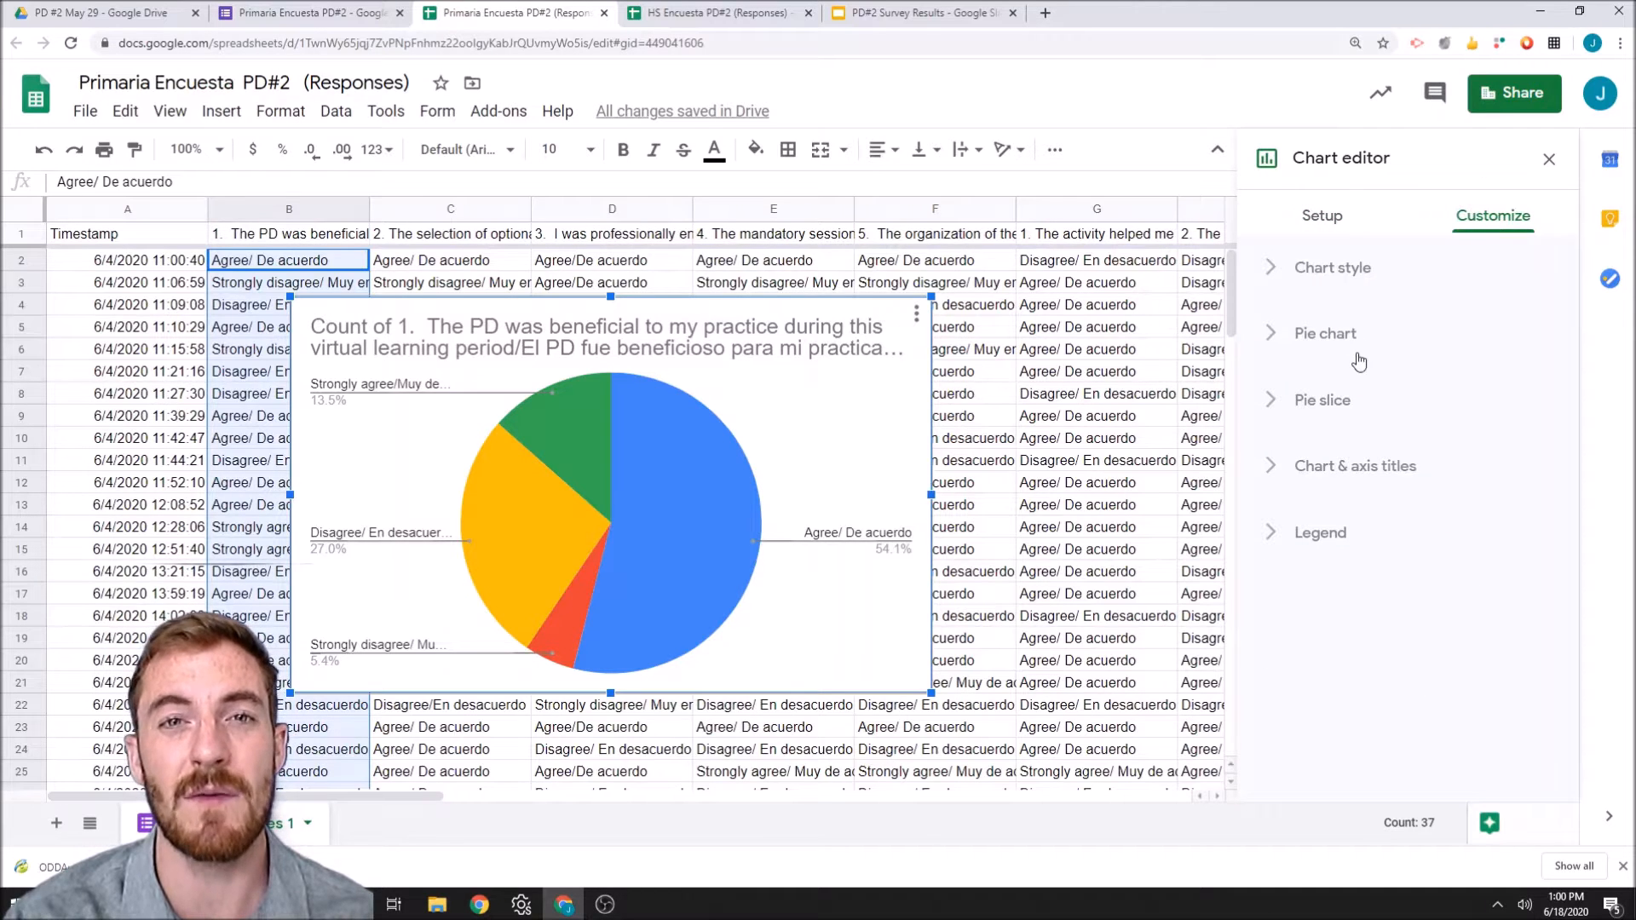
{"action": "left_click", "coordinate": [920, 12]}
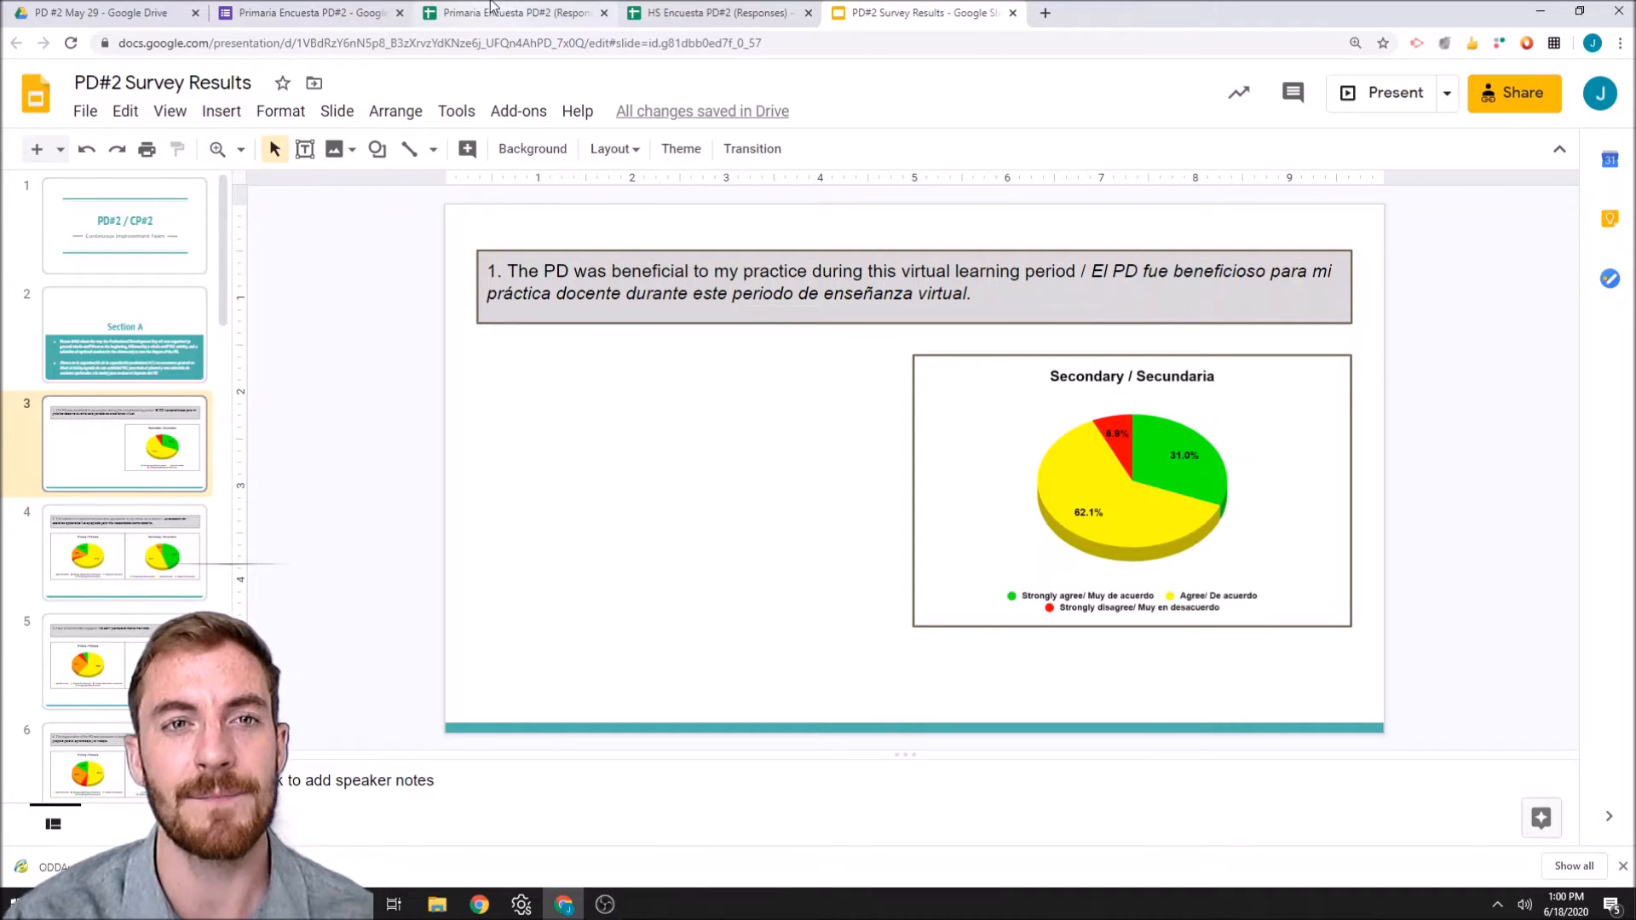
{"action": "left_click", "coordinate": [538, 15]}
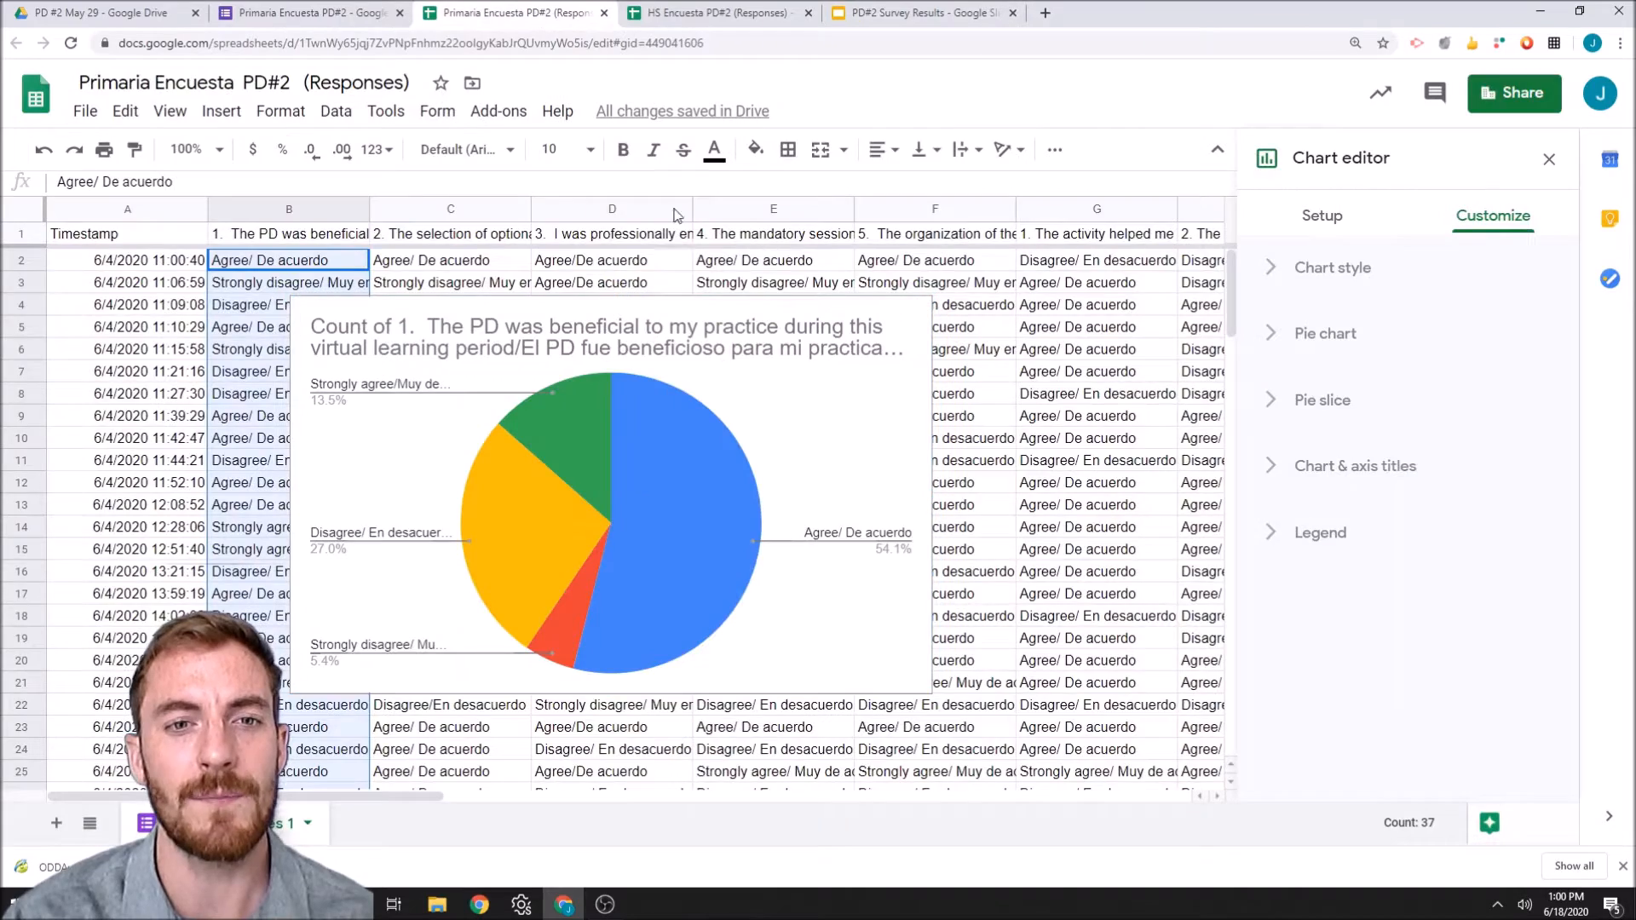
{"action": "double_click", "coordinate": [573, 339]}
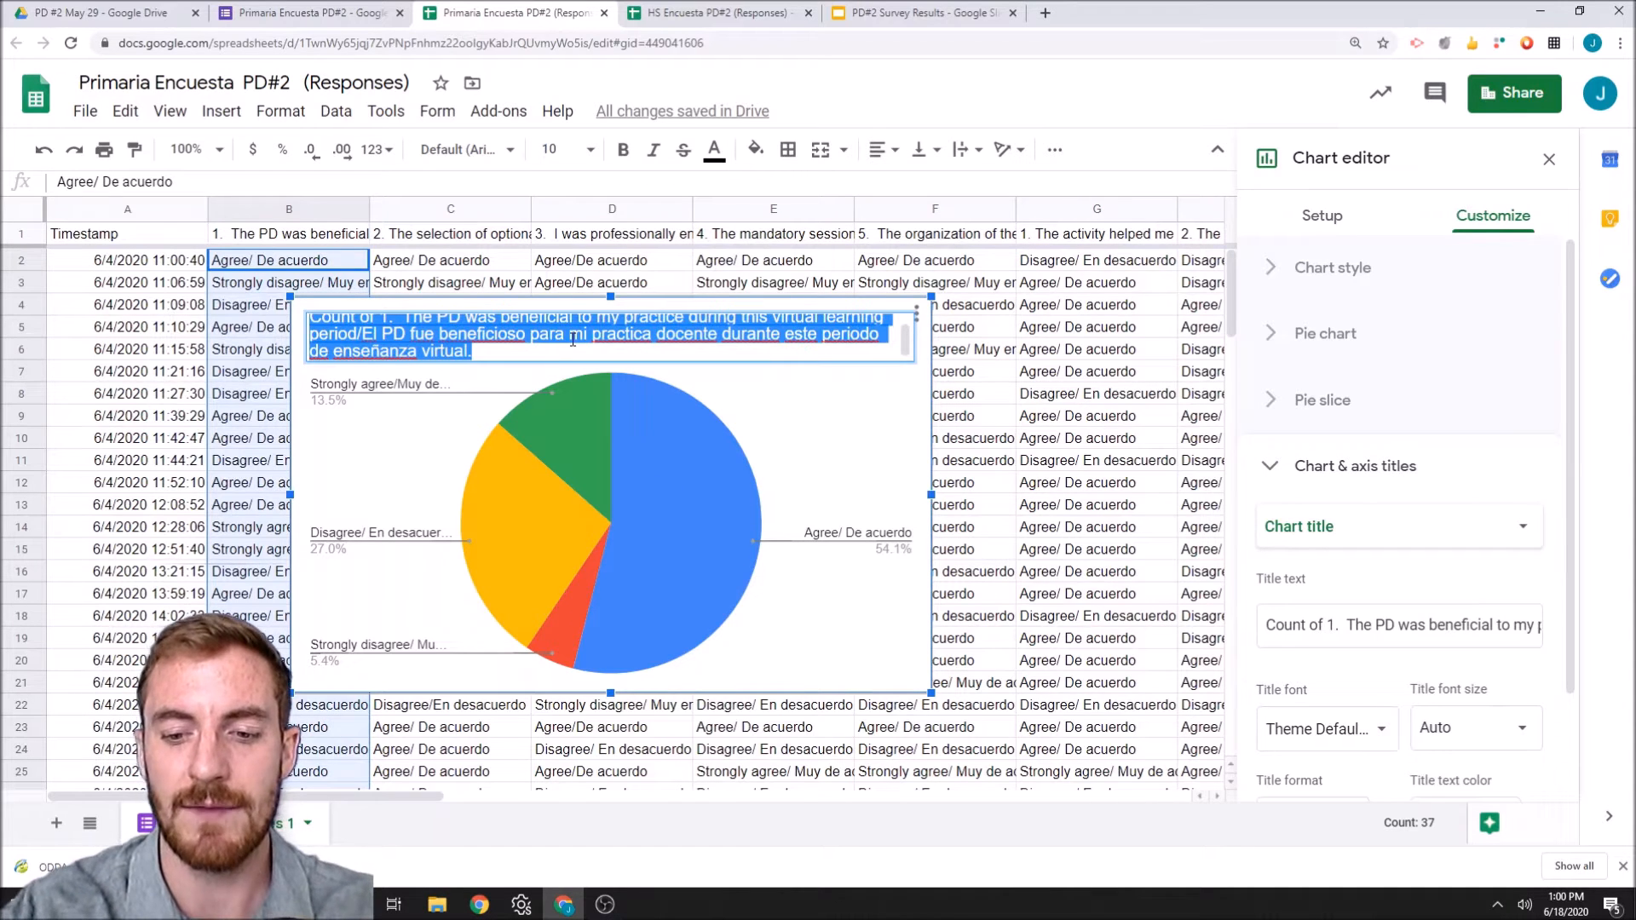
{"action": "type", "text": "Primar"}
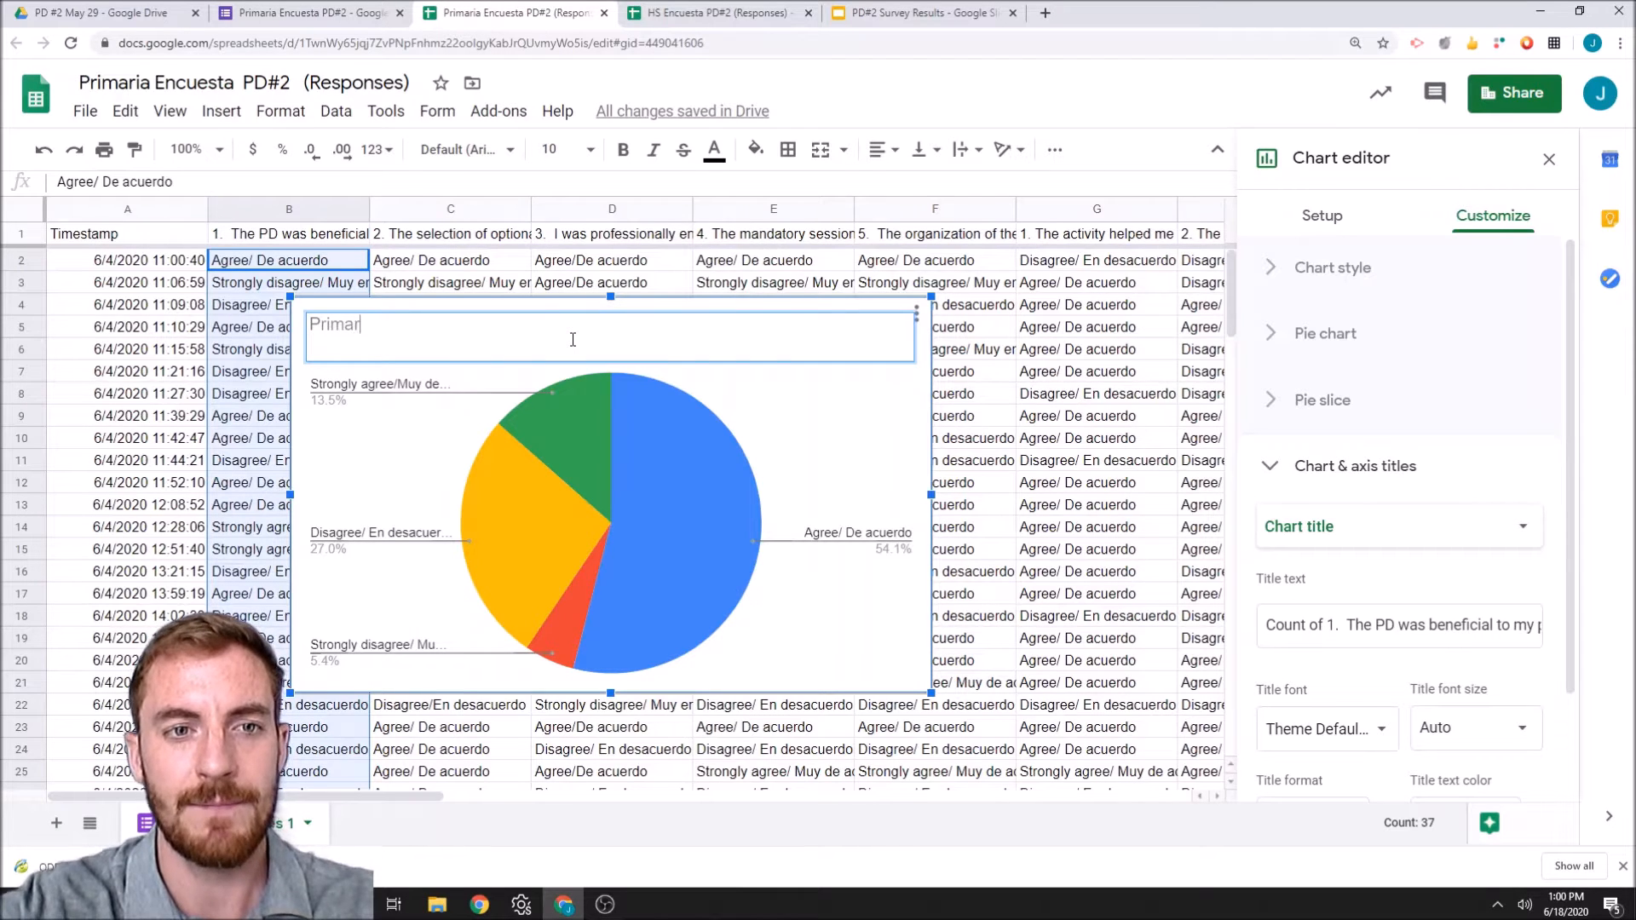
{"action": "type", "text": "y / "}
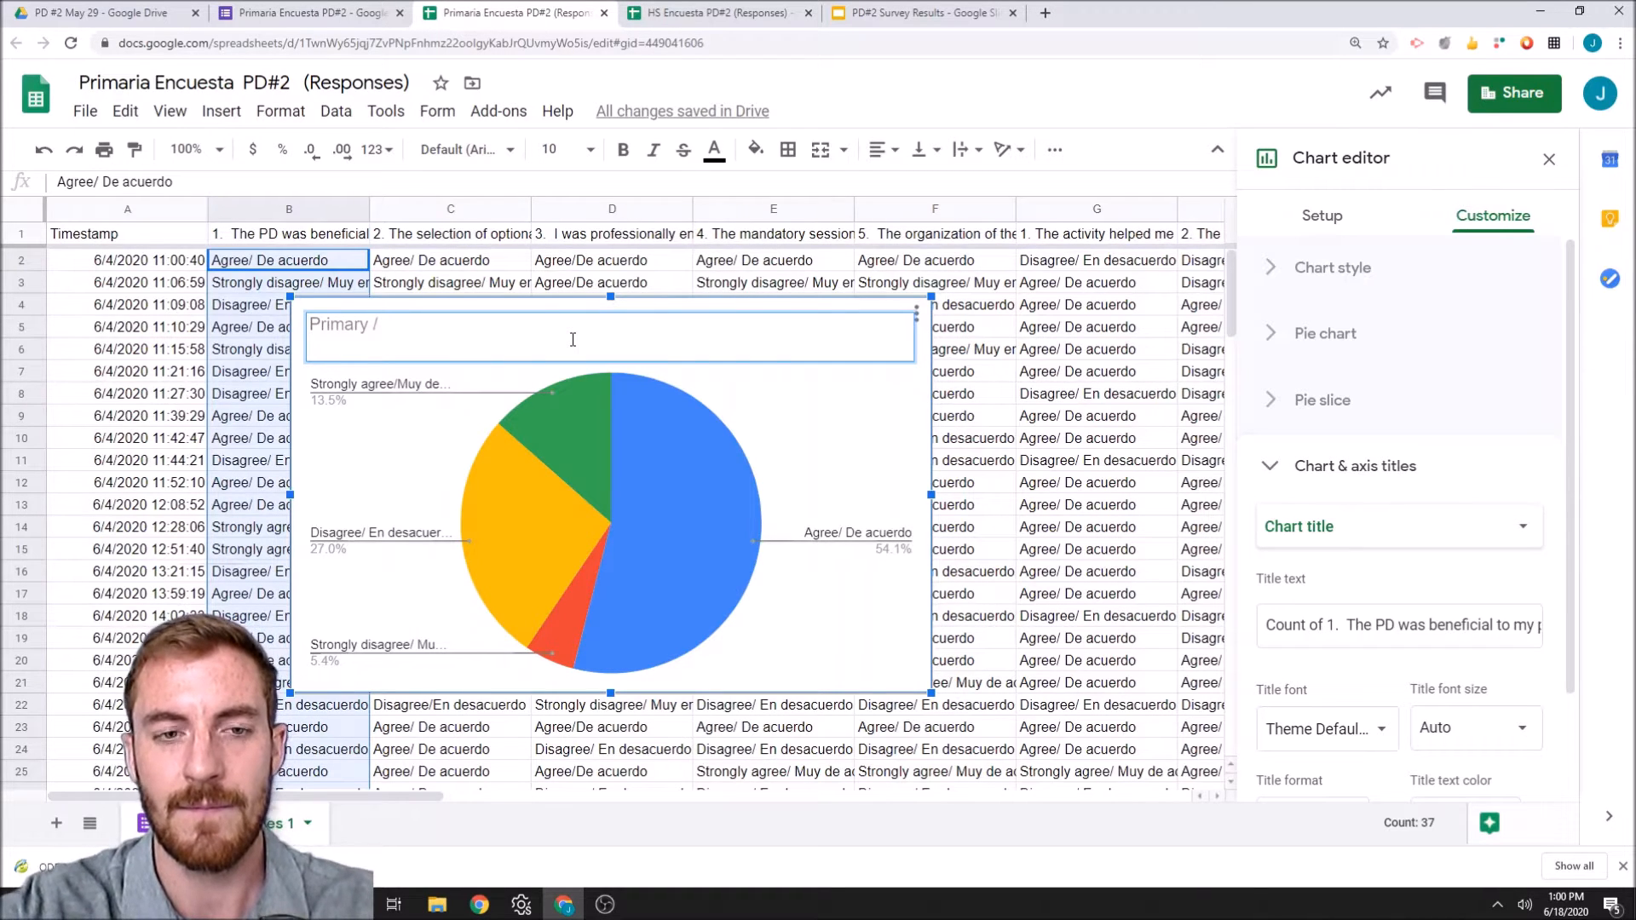
{"action": "type", "text": "Primaria"}
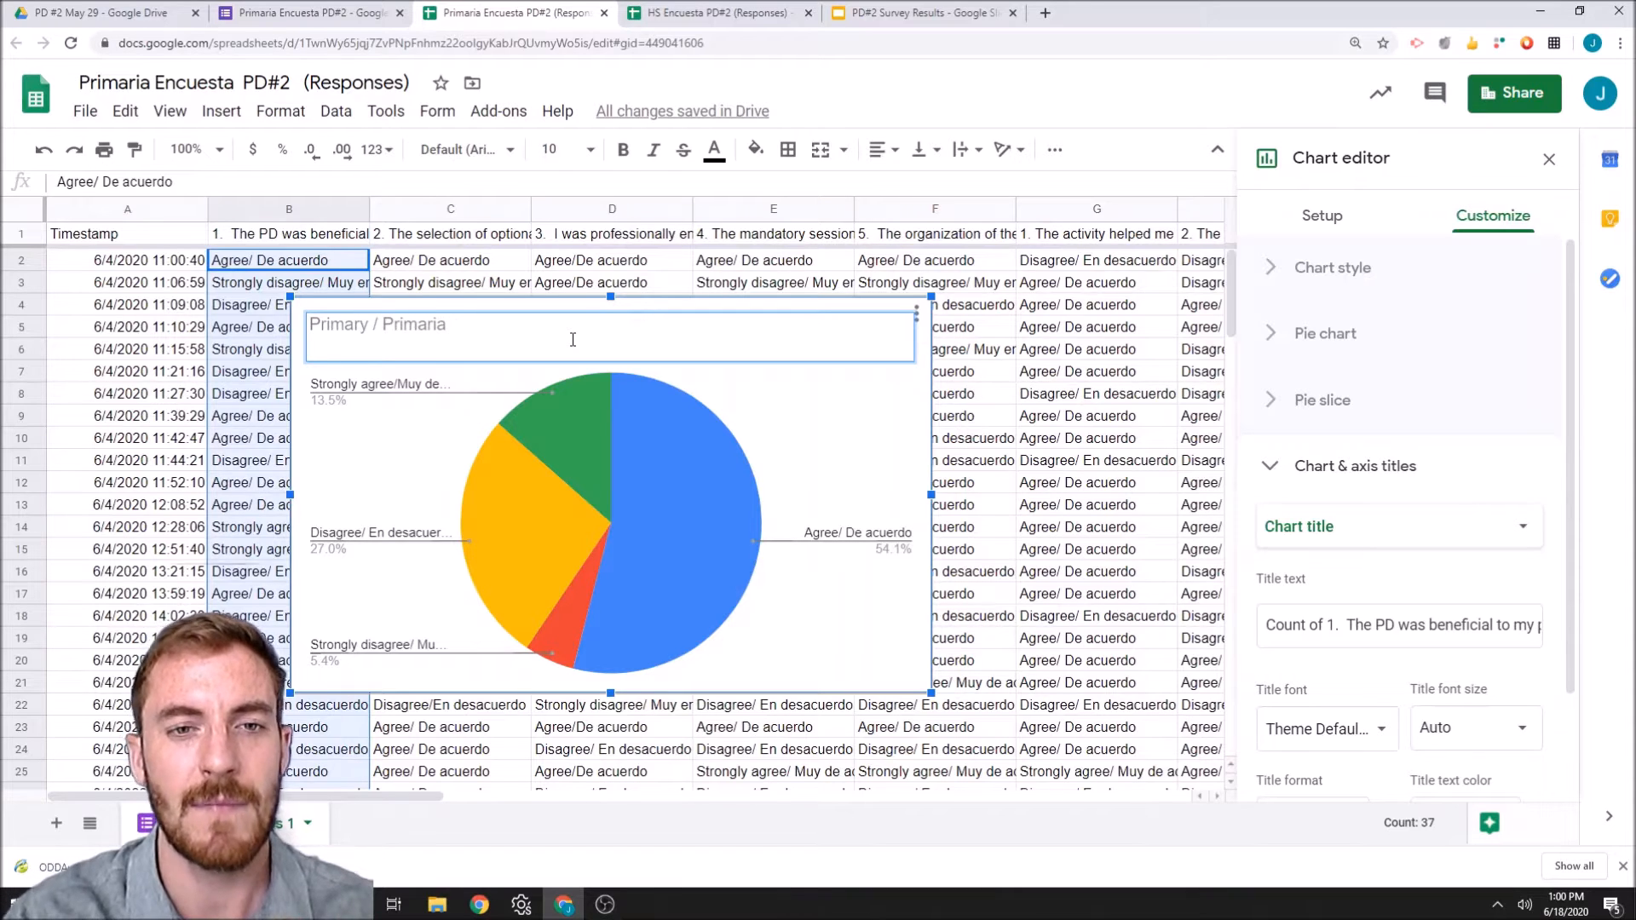
Step: Format the chart title as bold, centered and black
{"action": "scroll", "coordinate": [1441, 622], "scroll_direction": "down", "scroll_amount": 2}
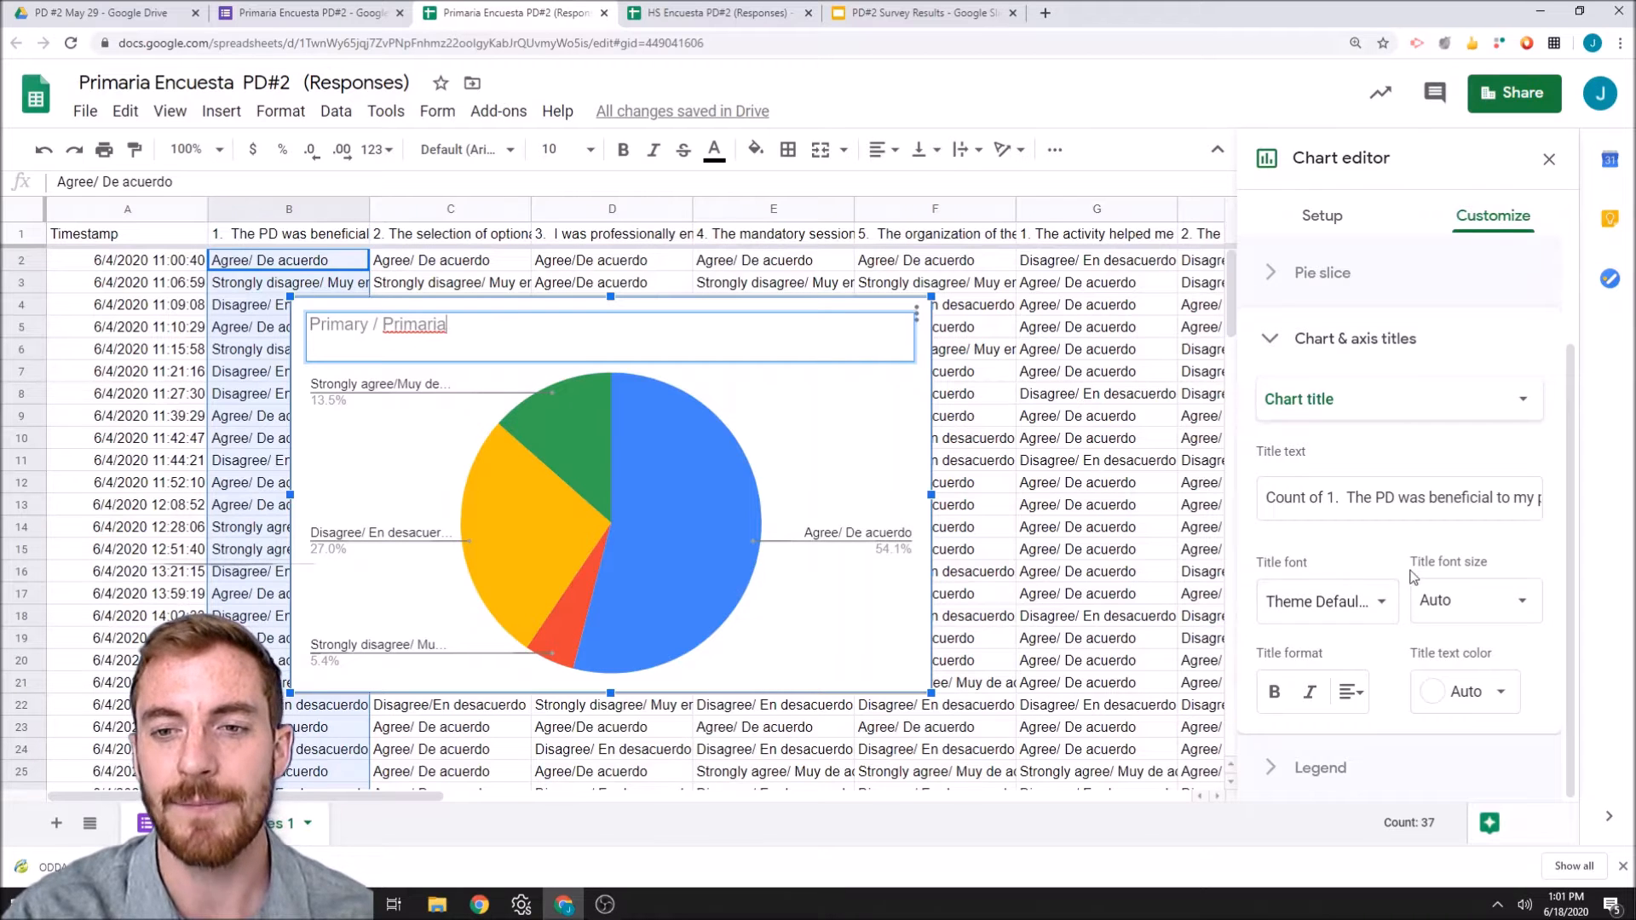
{"action": "left_click", "coordinate": [1275, 693]}
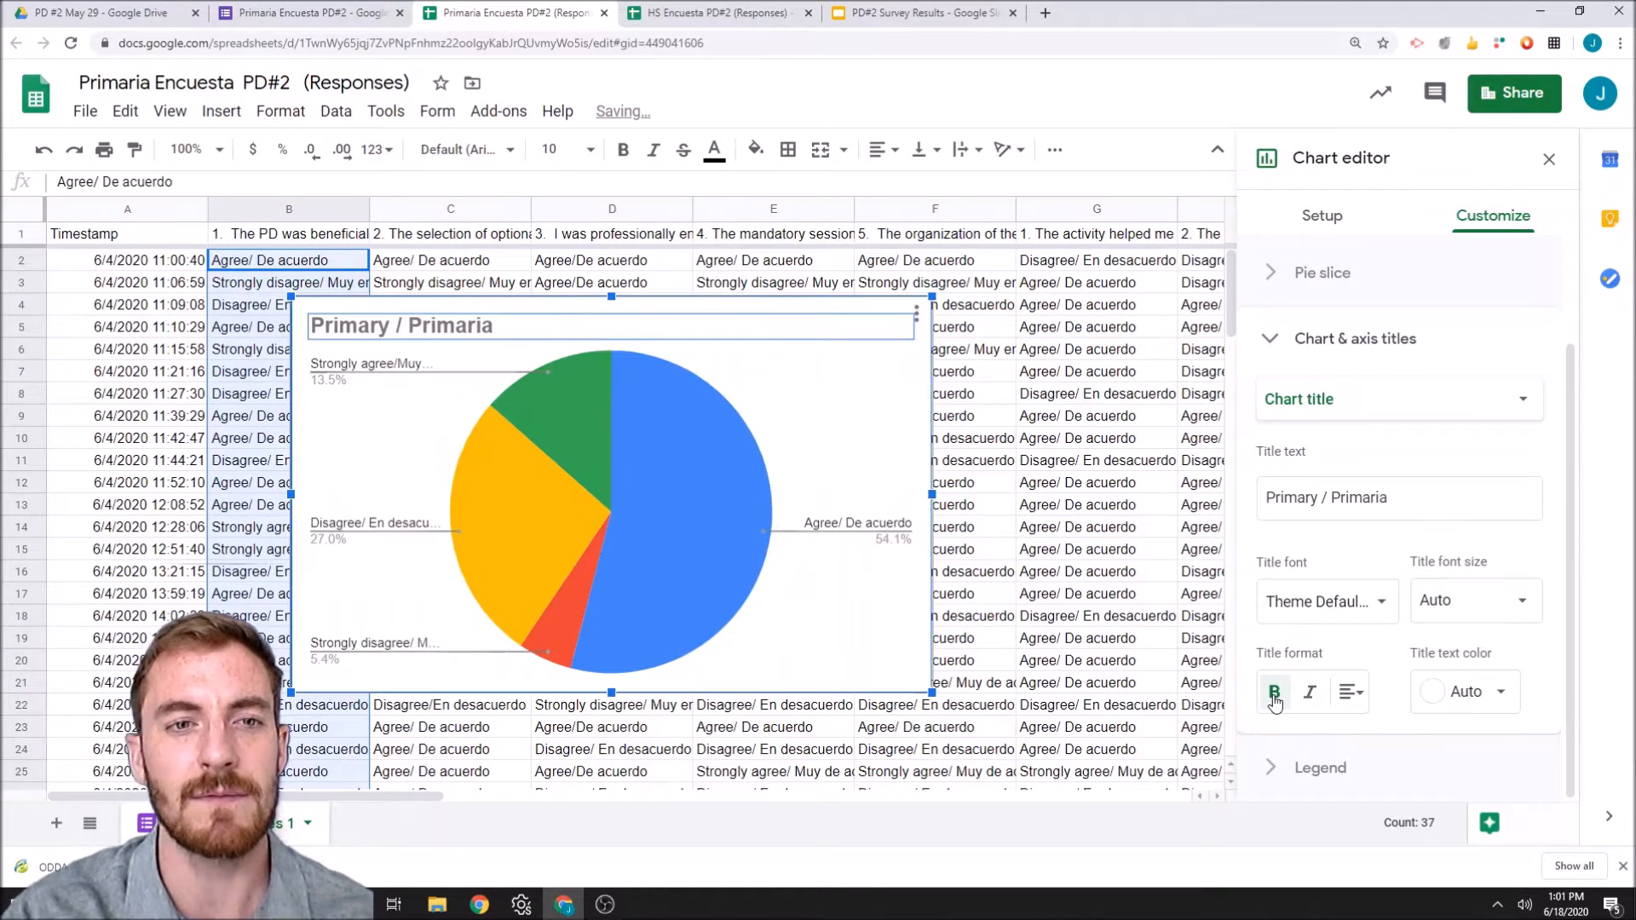
{"action": "left_click", "coordinate": [1352, 693]}
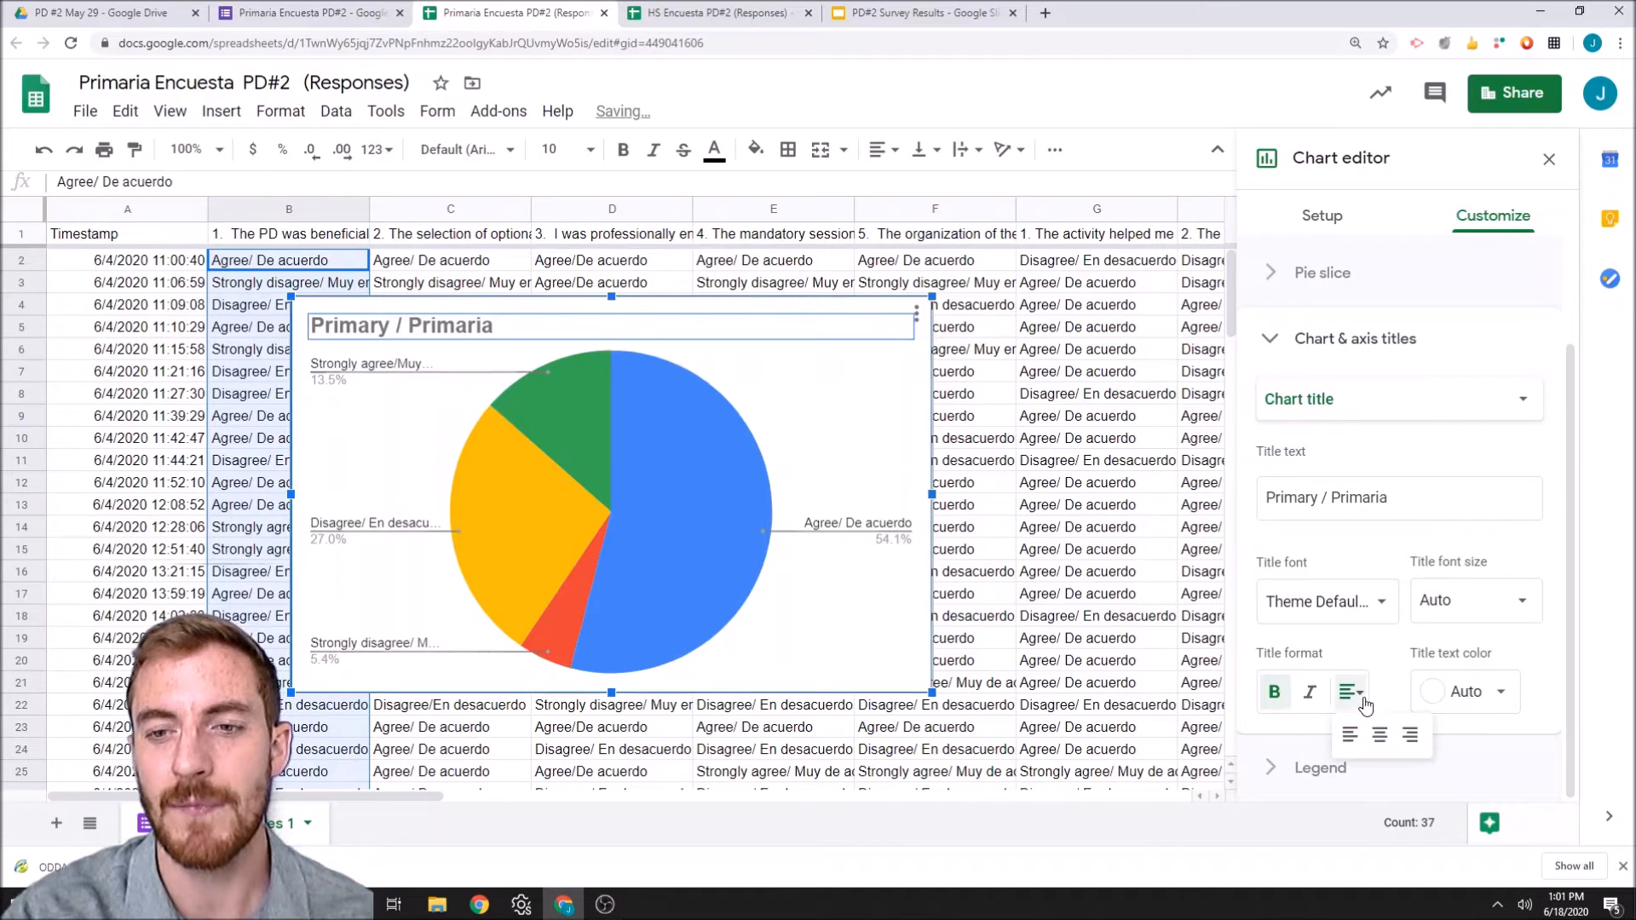
{"action": "left_click", "coordinate": [1384, 742]}
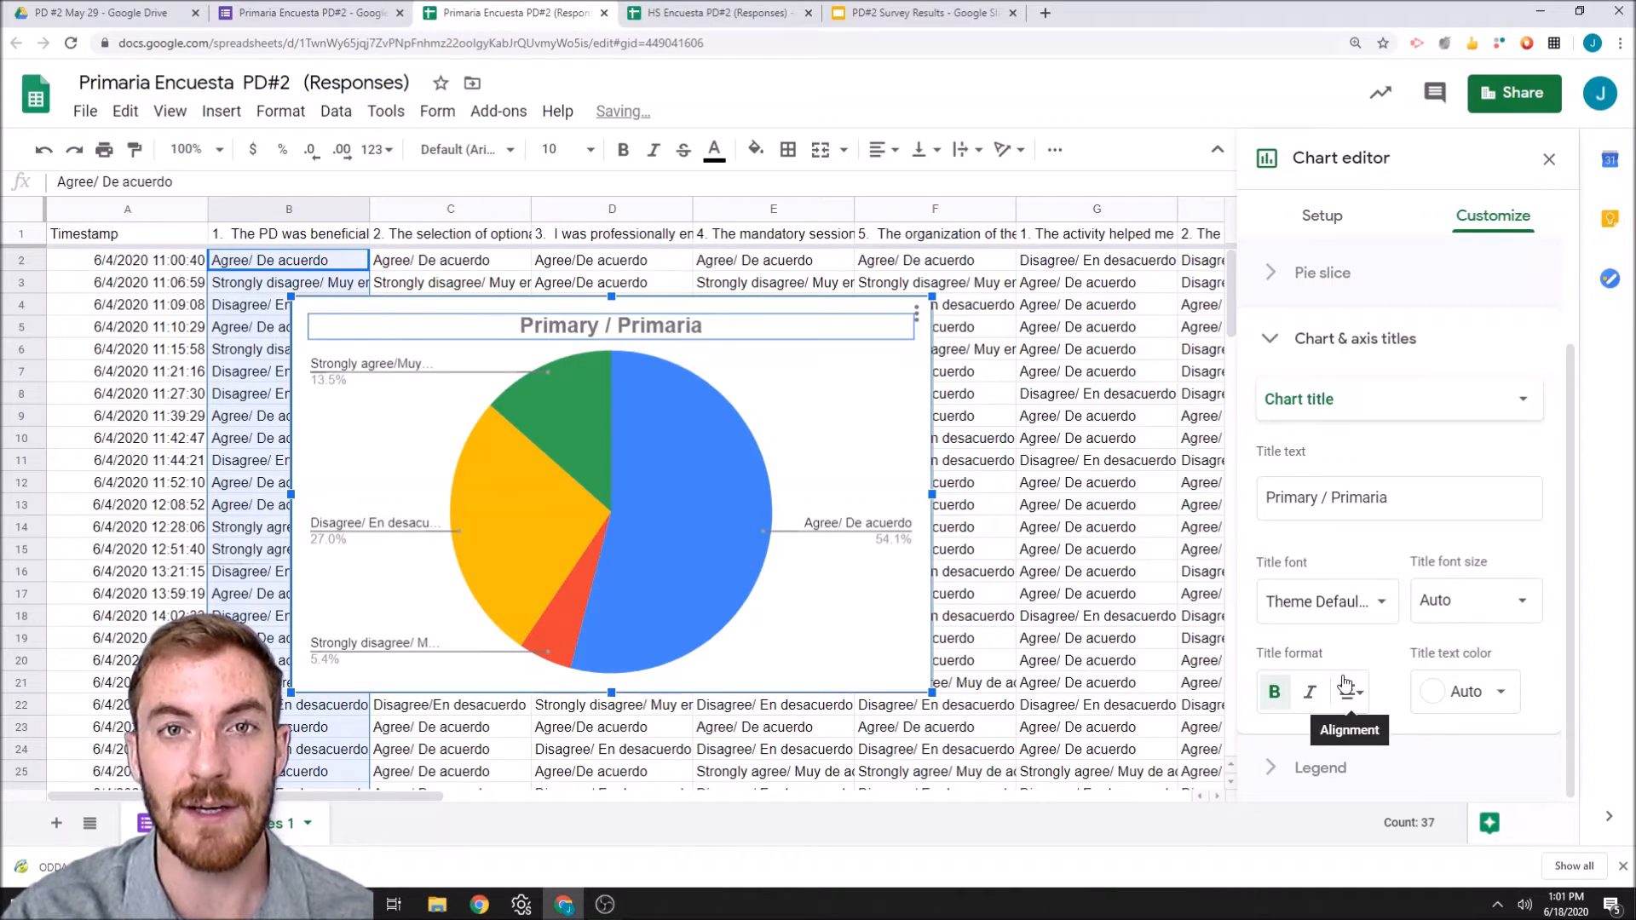
{"action": "left_click", "coordinate": [1468, 707]}
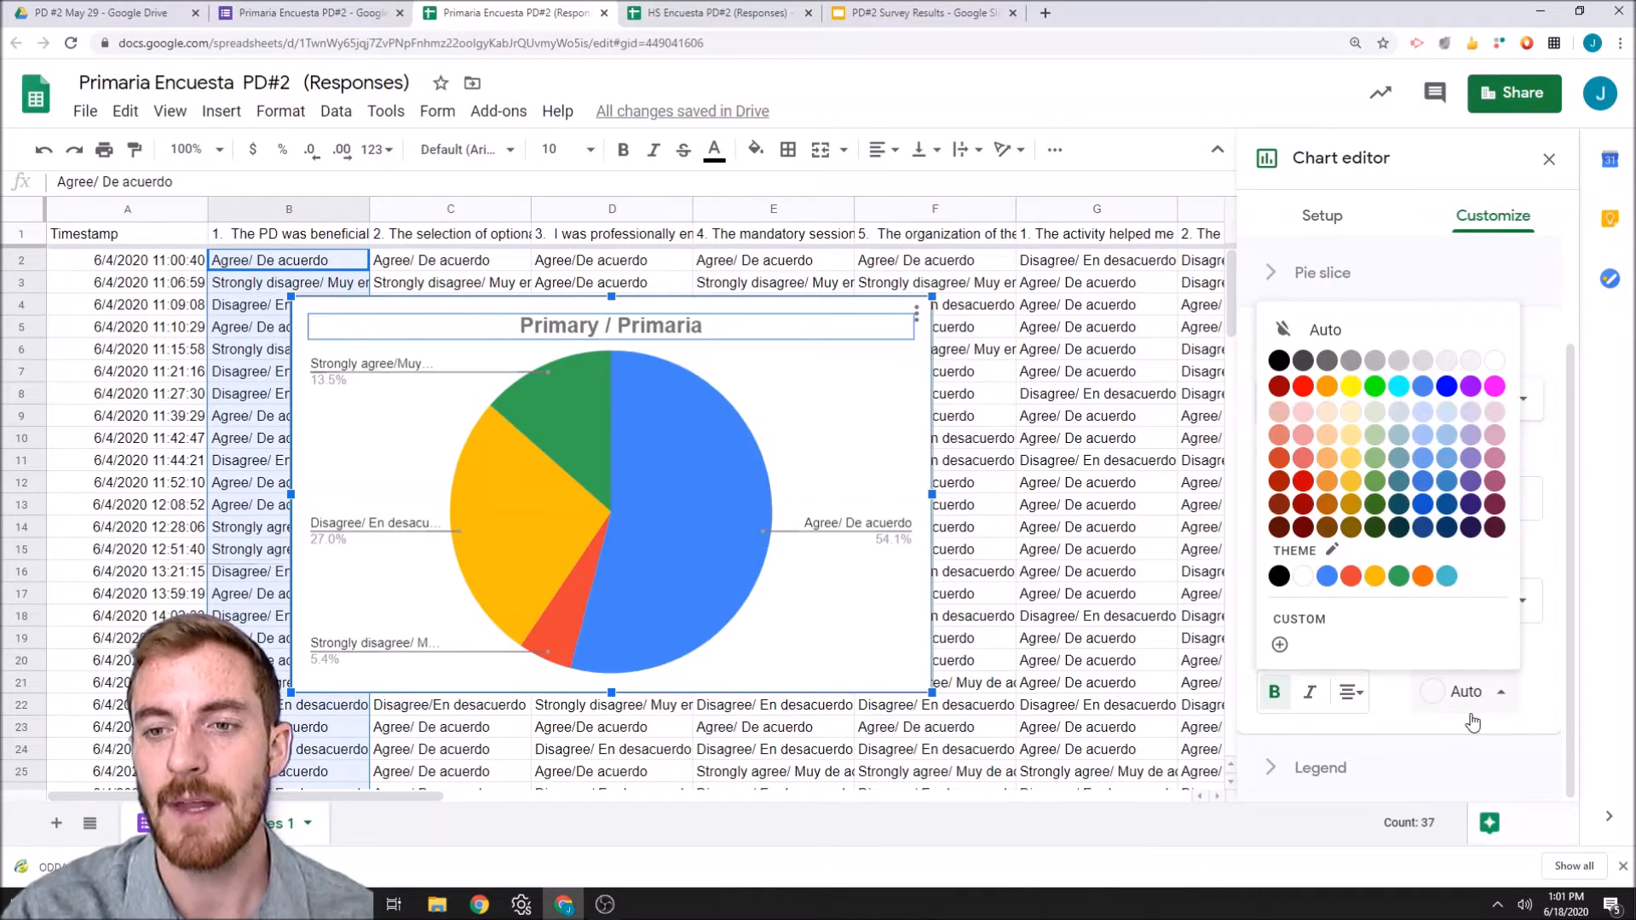
{"action": "left_click", "coordinate": [1279, 361]}
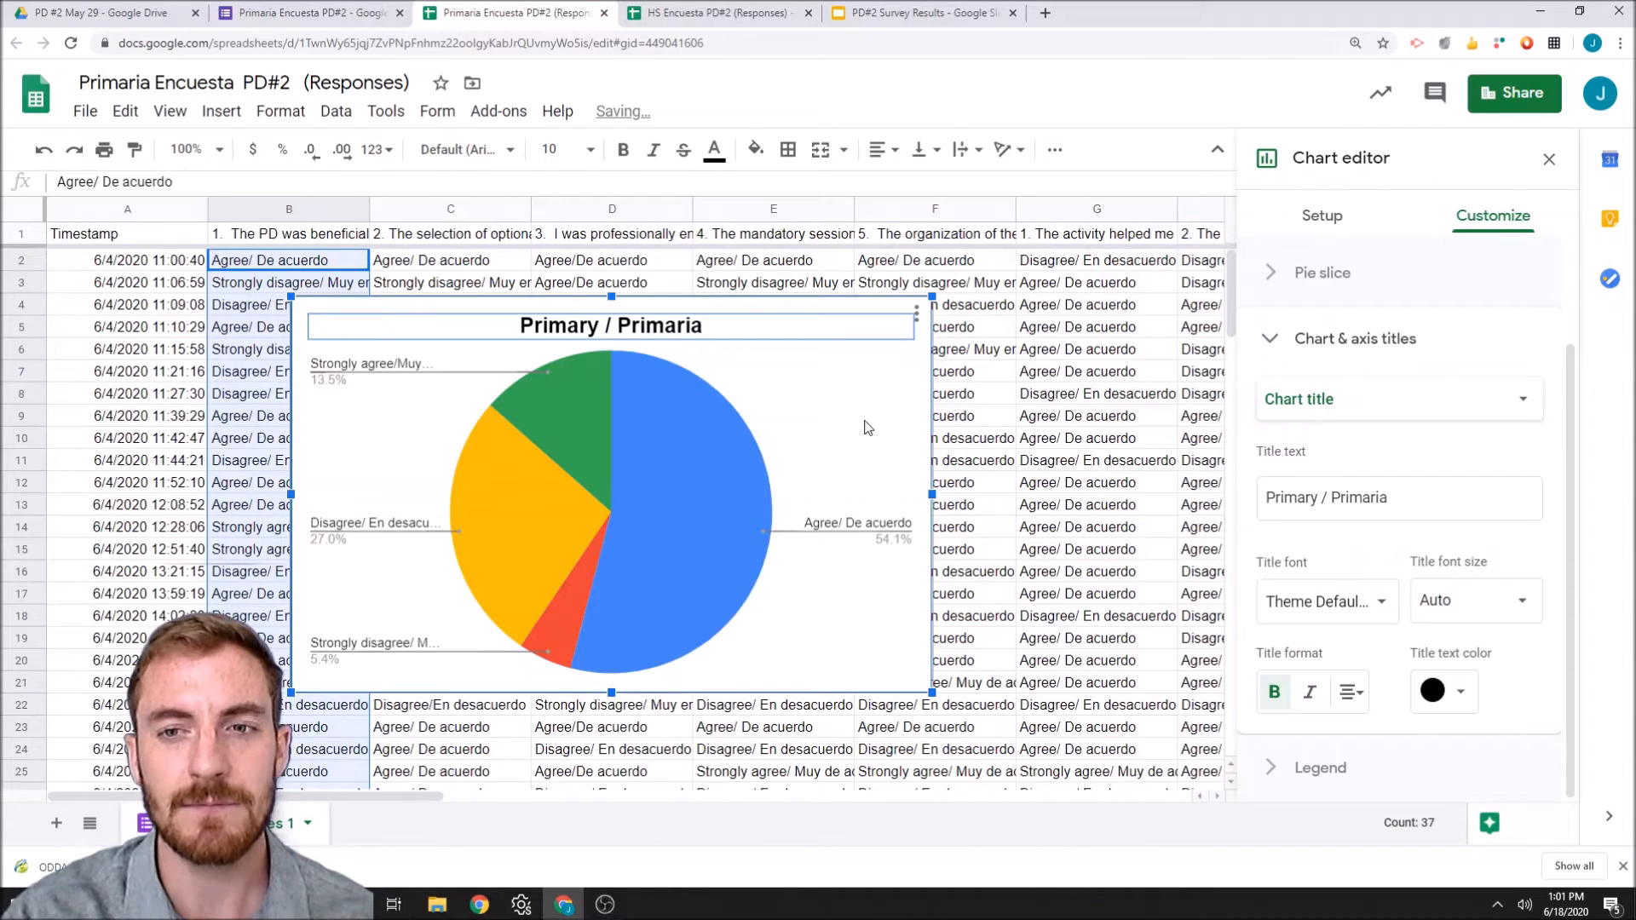
Step: Label the pie slices with their percentages and make the labels bold and black
{"action": "scroll", "coordinate": [1415, 679], "scroll_direction": "up", "scroll_amount": 3}
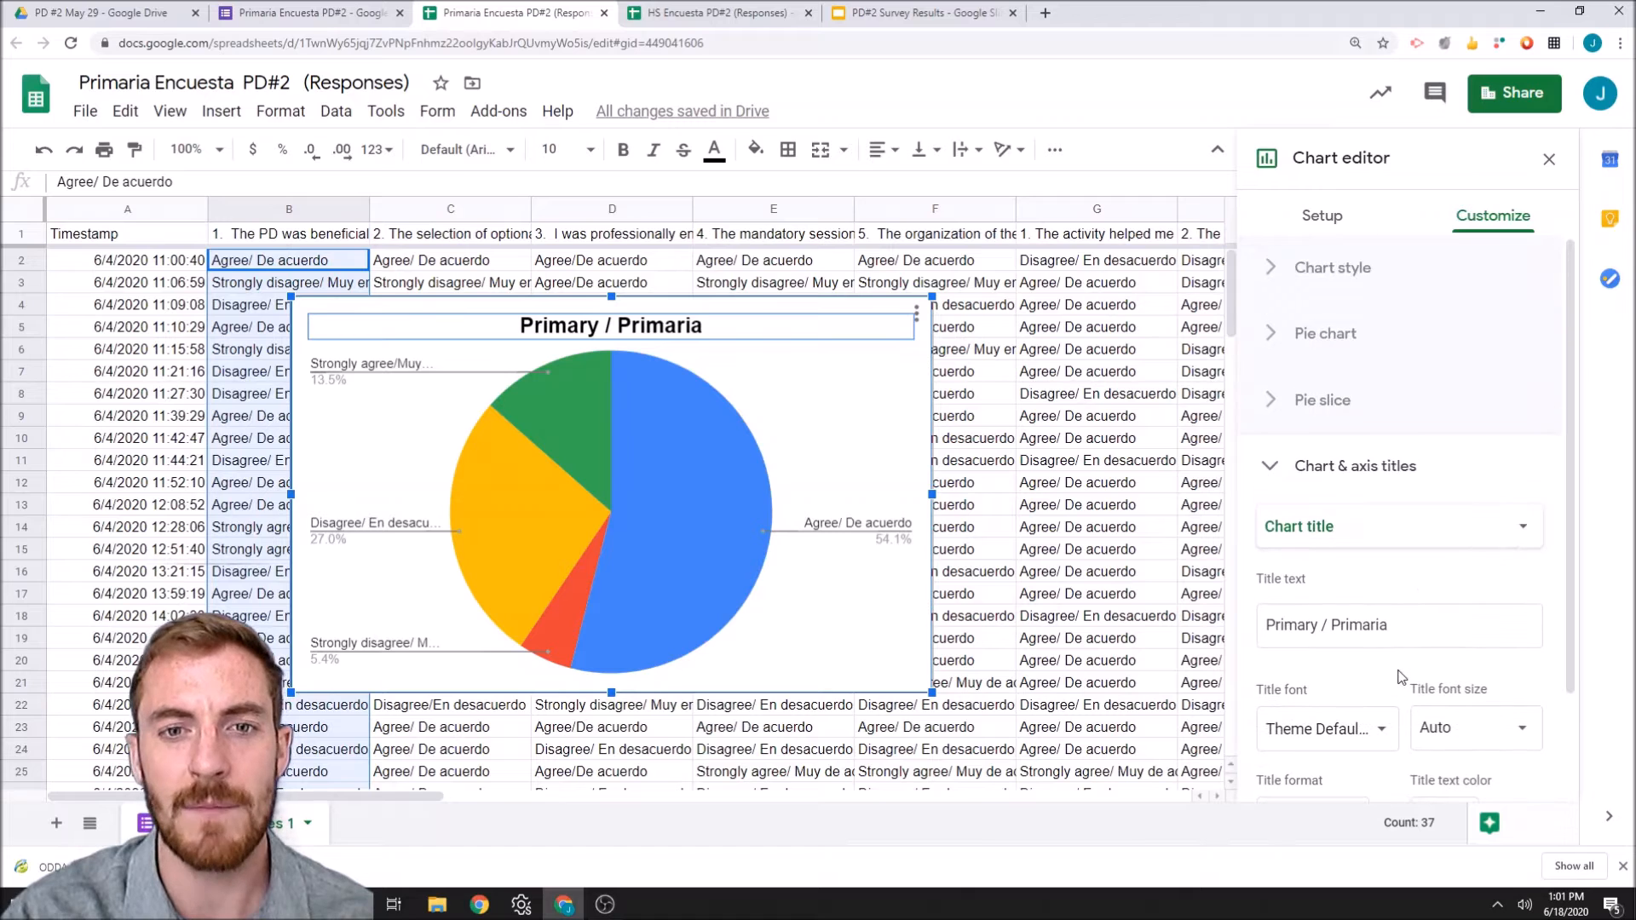
{"action": "left_click", "coordinate": [1317, 337]}
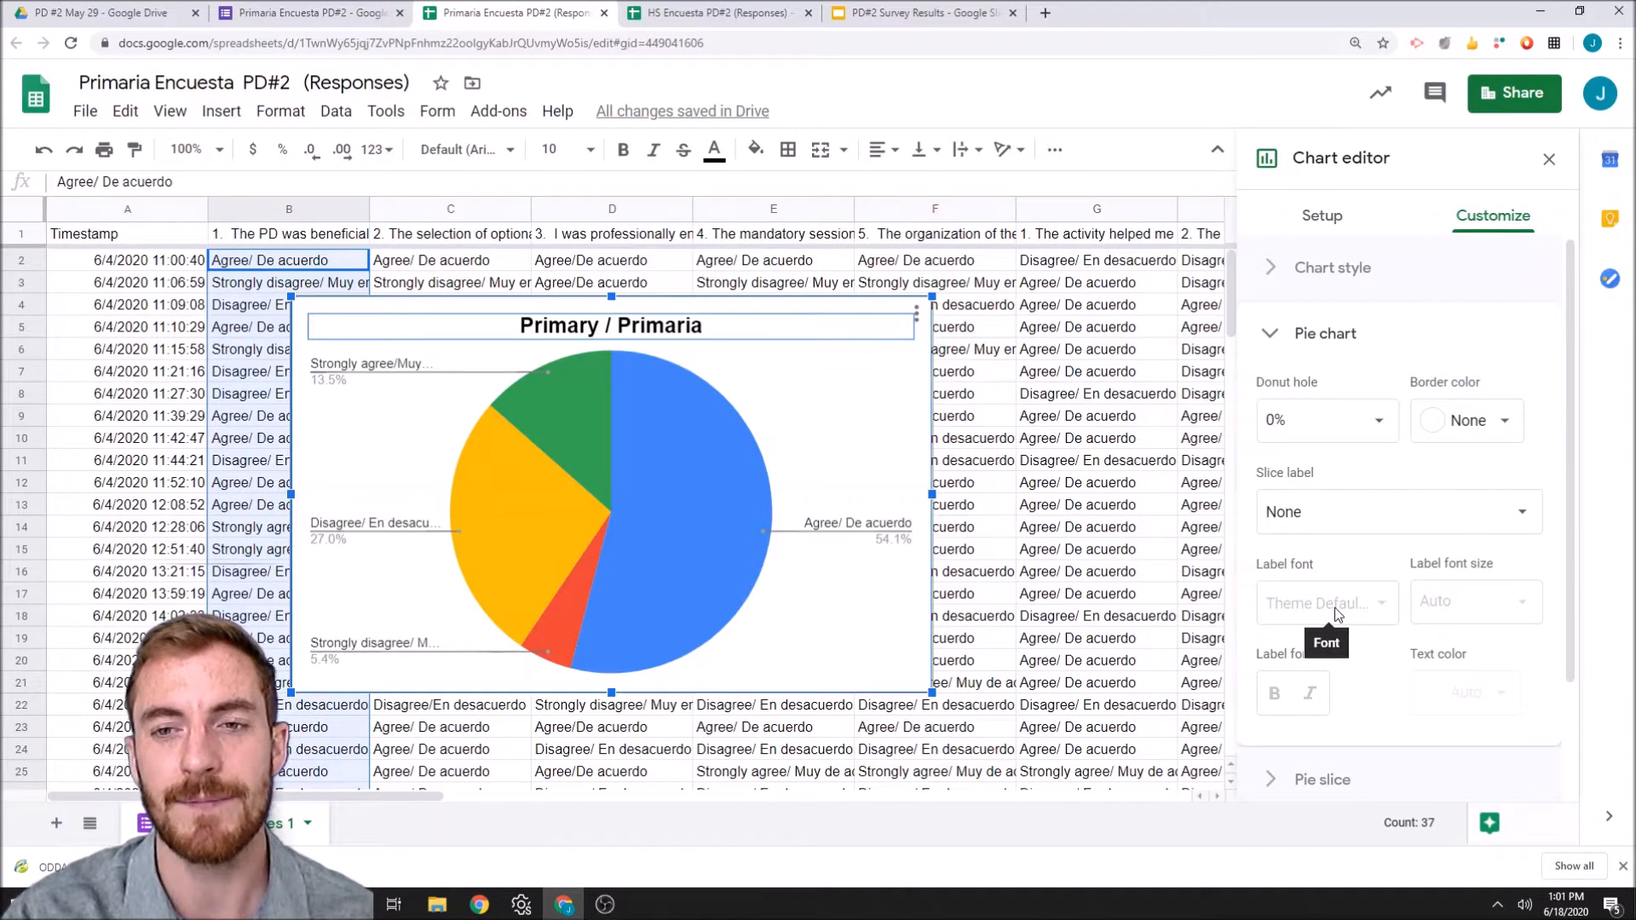
{"action": "left_click", "coordinate": [1325, 506]}
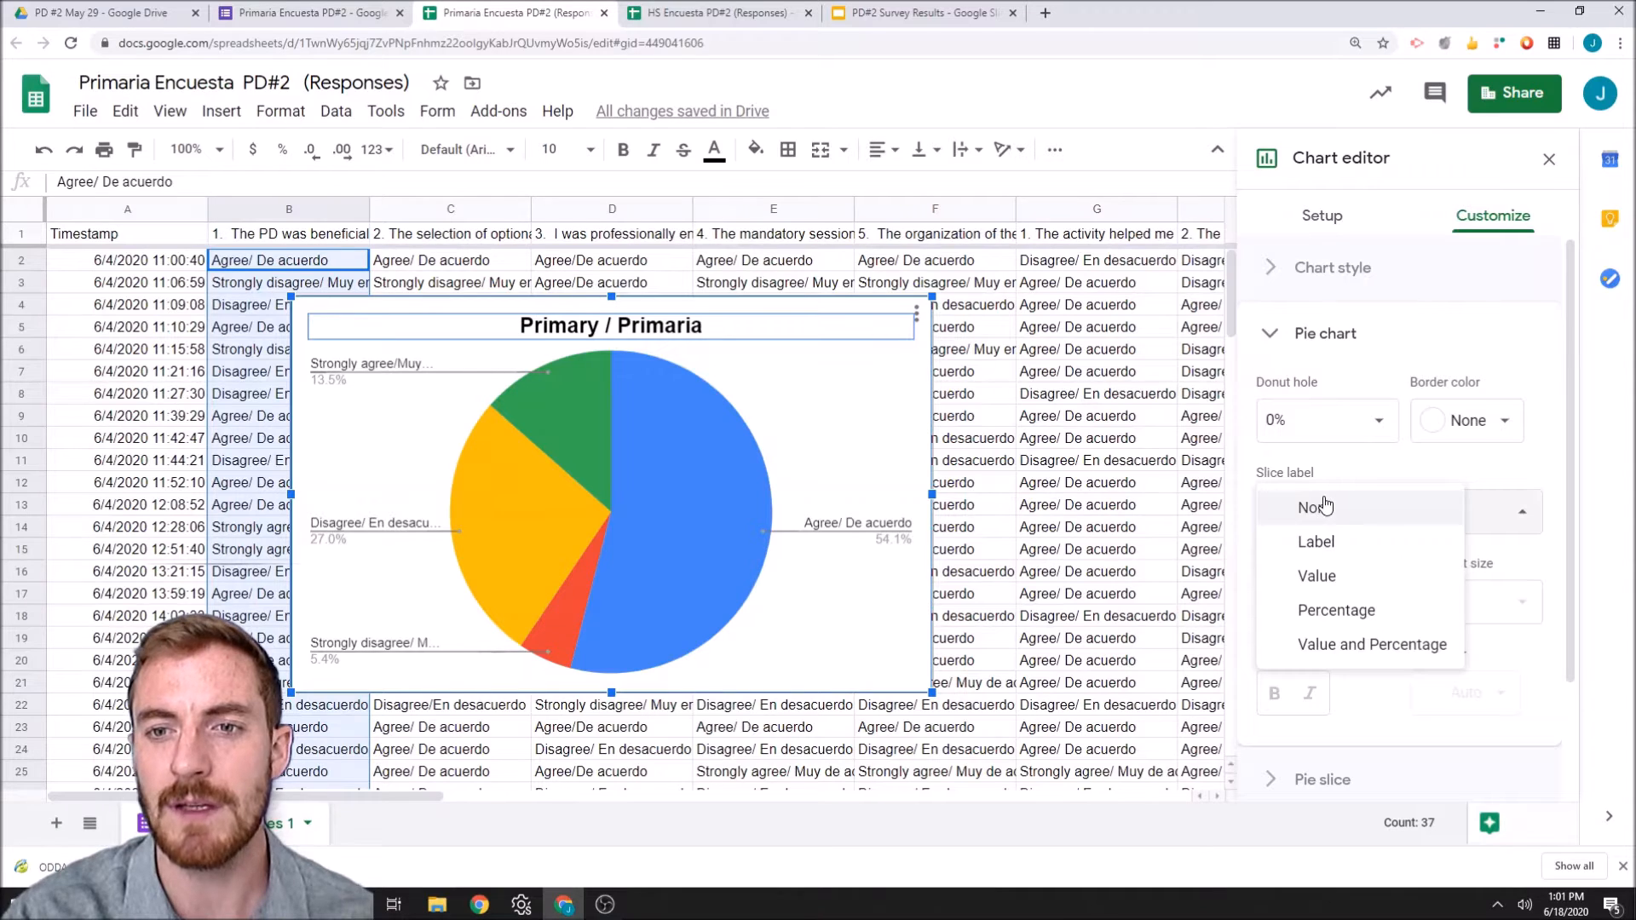
{"action": "left_click", "coordinate": [1336, 611]}
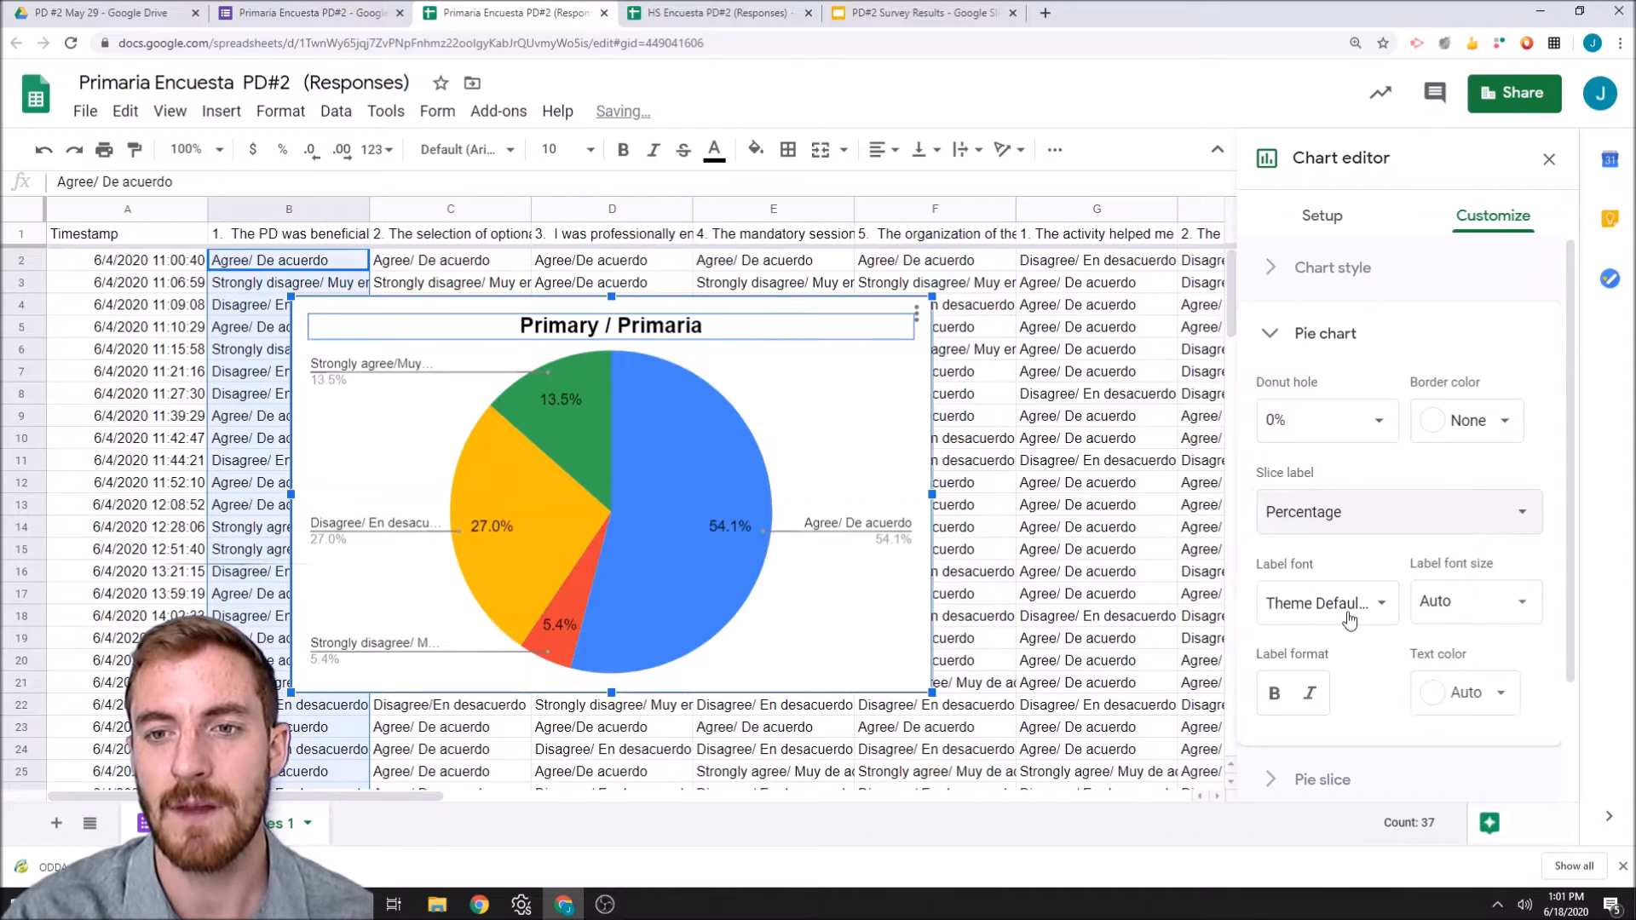
{"action": "left_click", "coordinate": [1273, 695]}
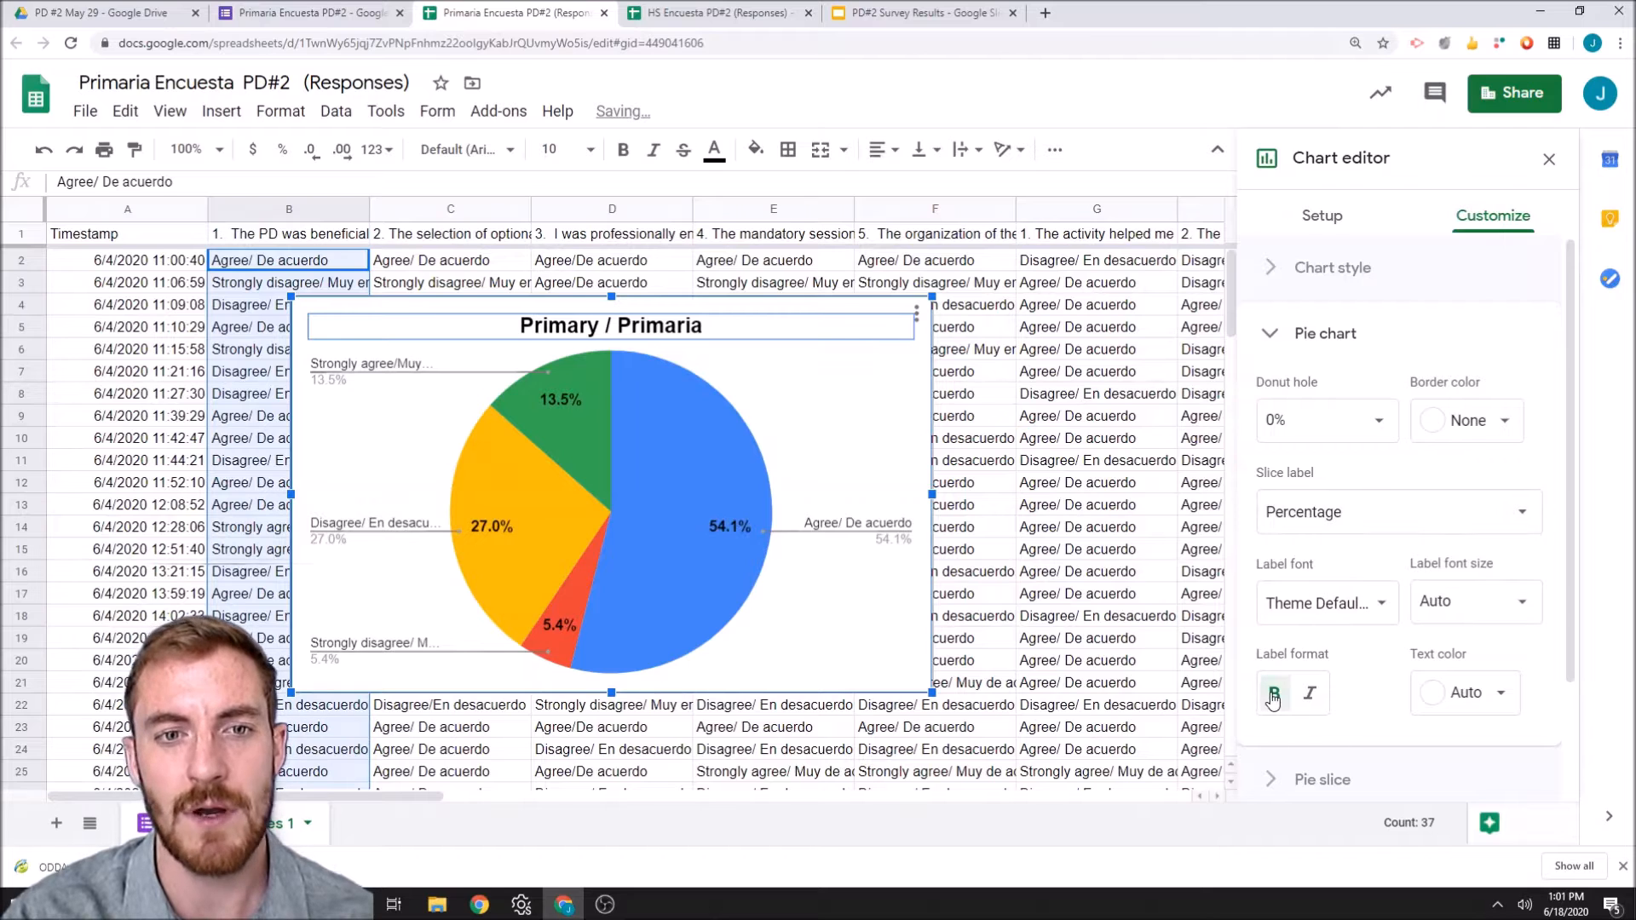
{"action": "left_click", "coordinate": [1448, 701]}
{"action": "left_click", "coordinate": [1283, 367]}
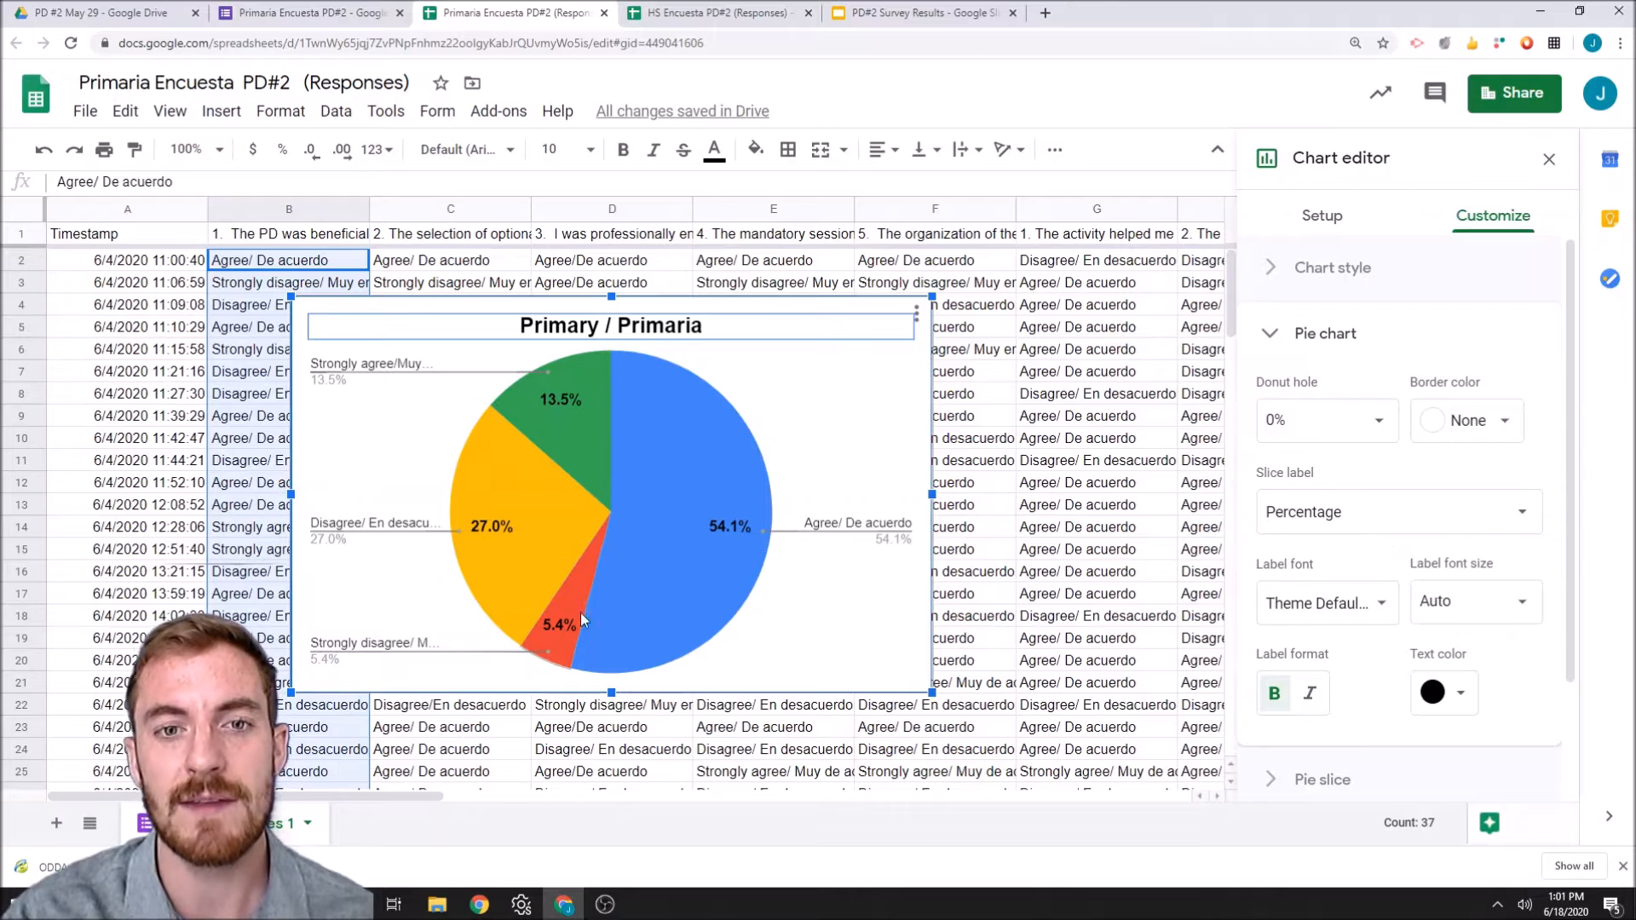
Step: Turn on the 3D style for the Primary / Primaria pie chart
{"action": "left_click", "coordinate": [1328, 271]}
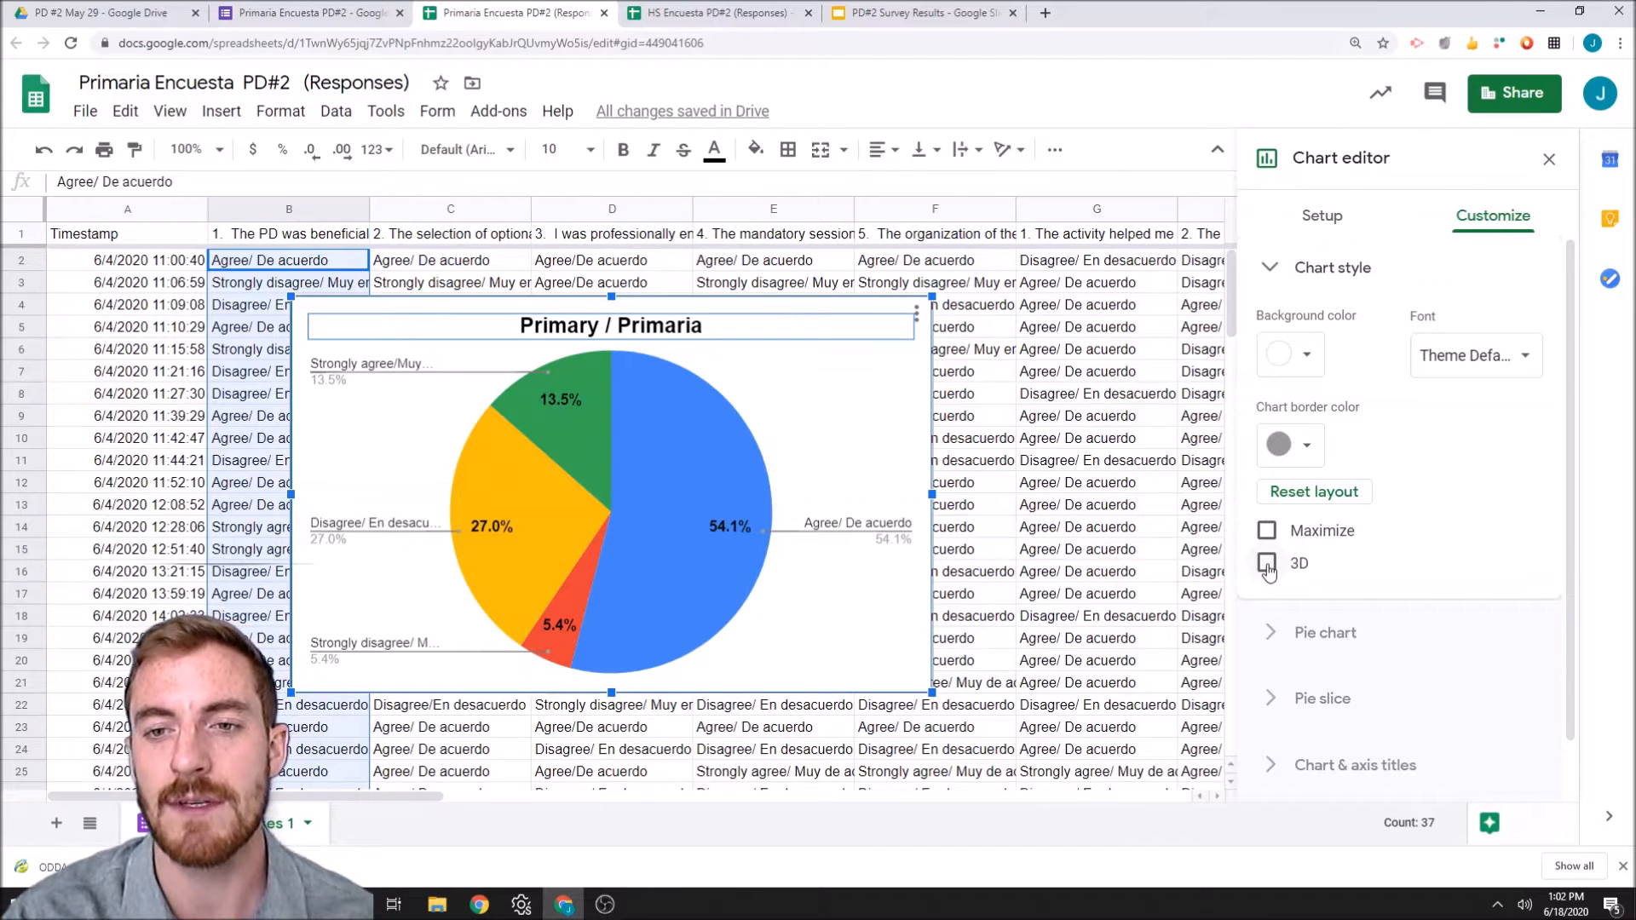
{"action": "left_click", "coordinate": [1268, 565]}
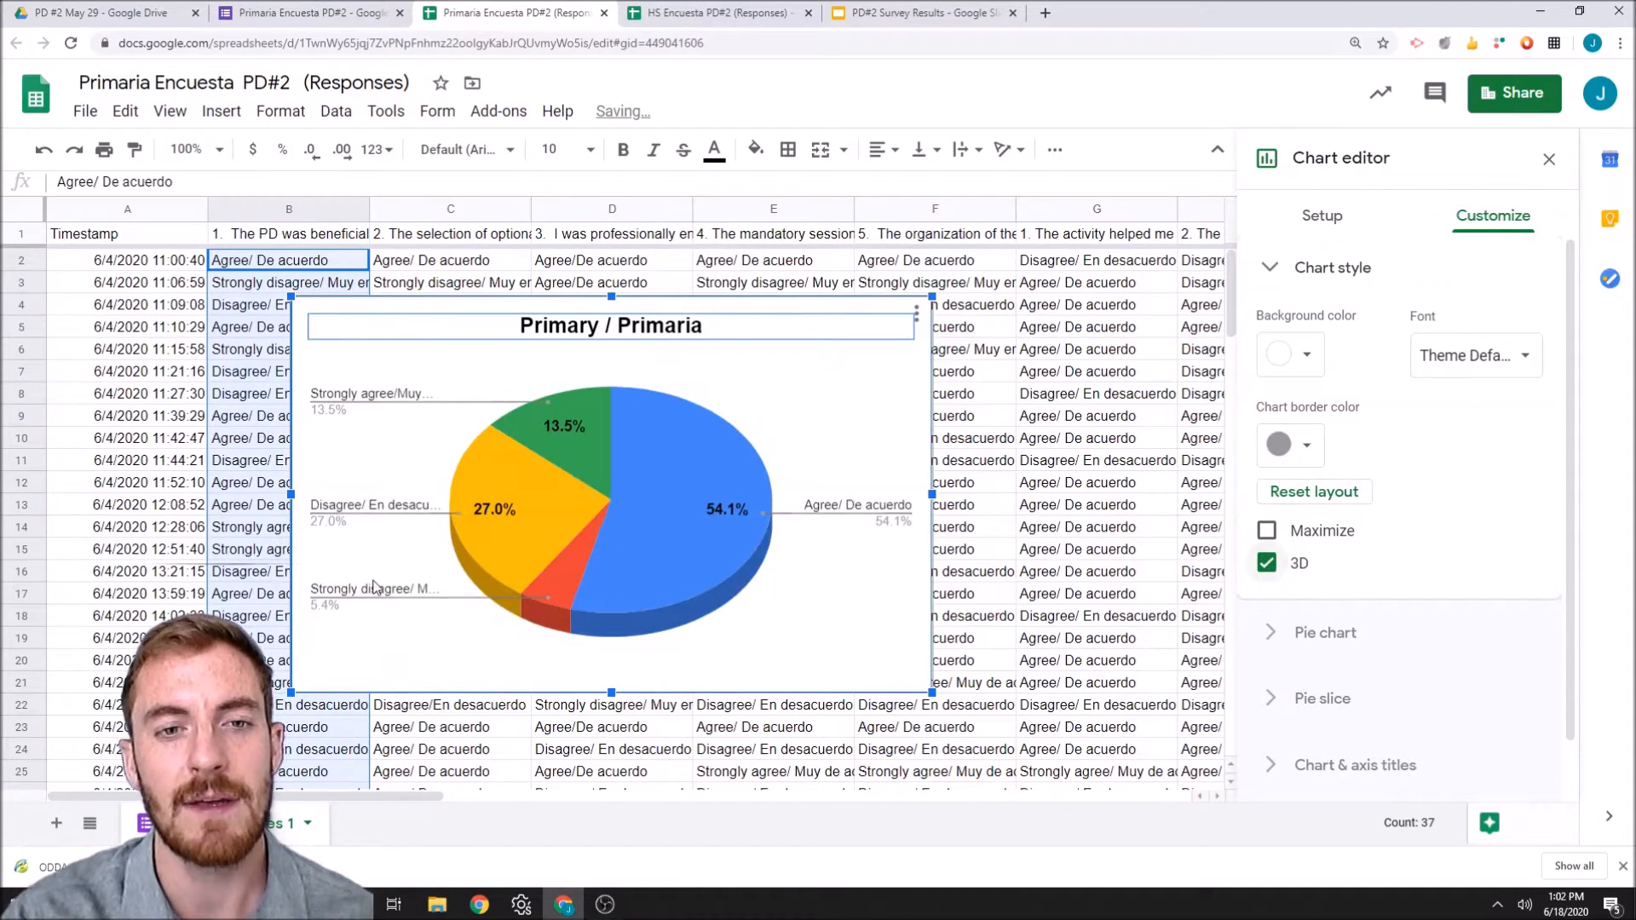
{"action": "left_click", "coordinate": [1275, 273]}
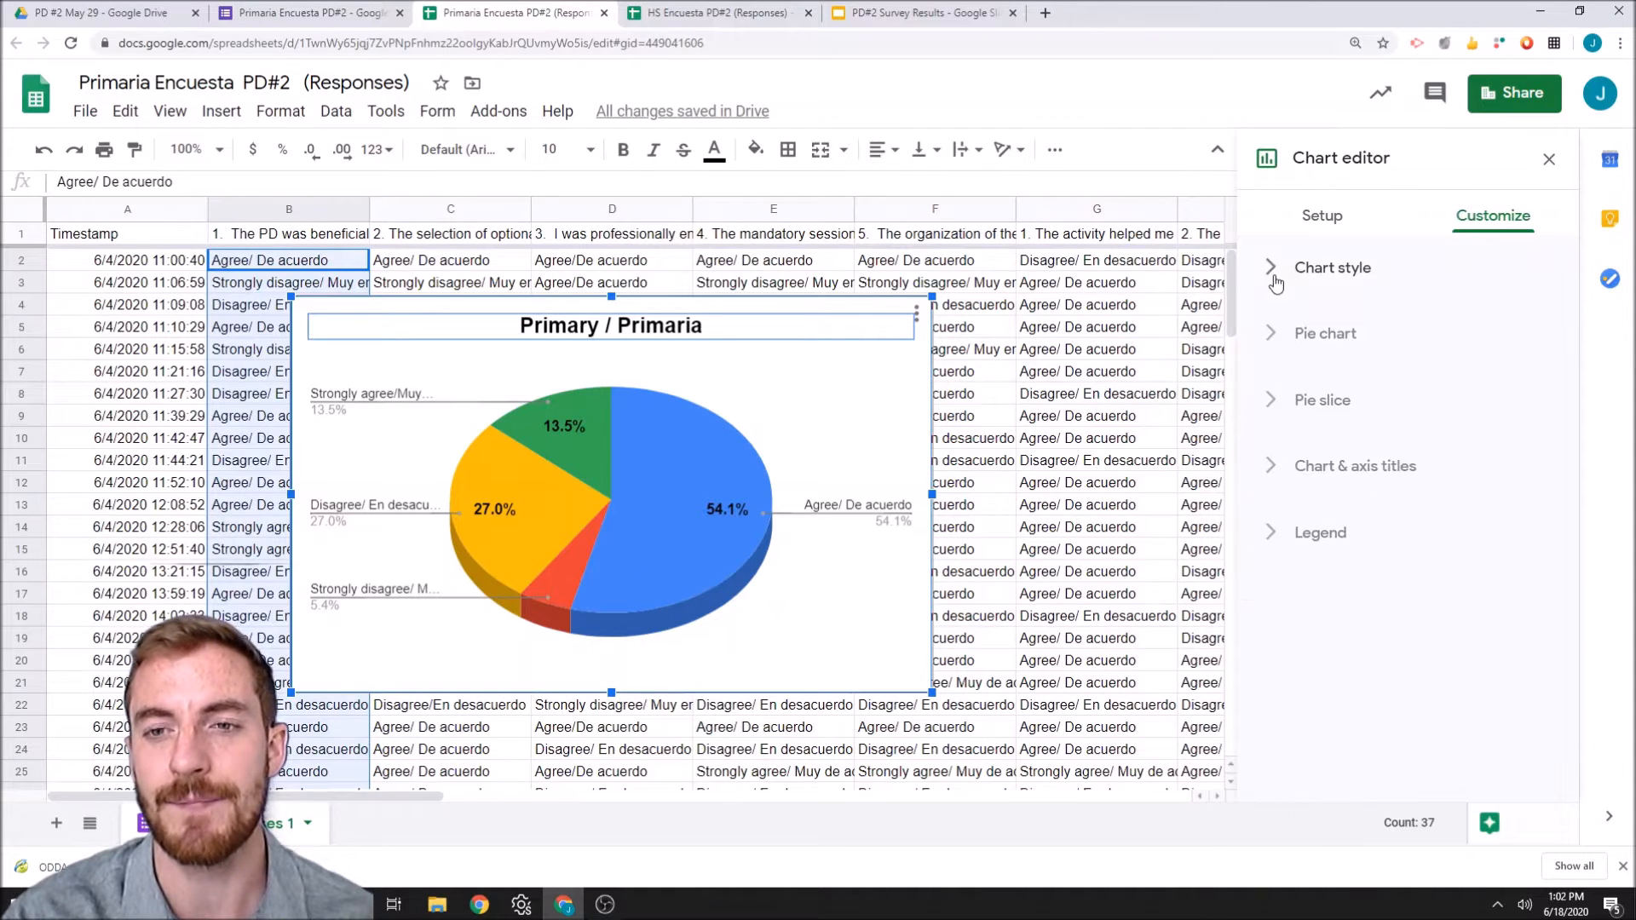
Step: Color the Strongly agree/Muy de acuerdo slice bright green and the Agree/ De acuerdo slice yellow
{"action": "left_click", "coordinate": [1331, 409]}
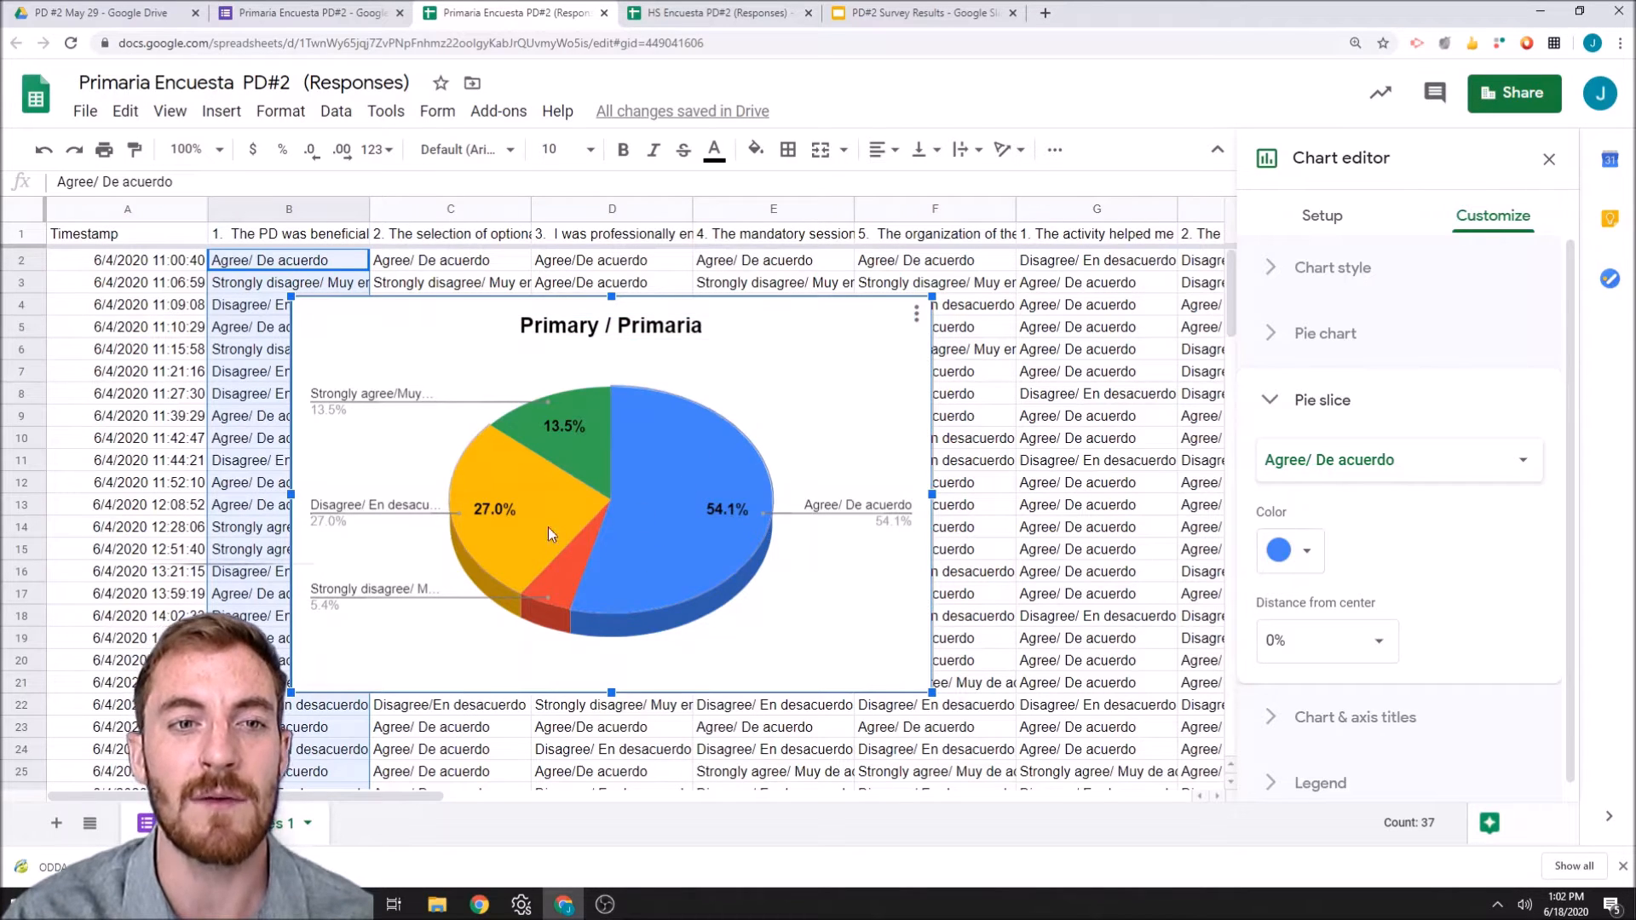
{"action": "left_click", "coordinate": [599, 448]}
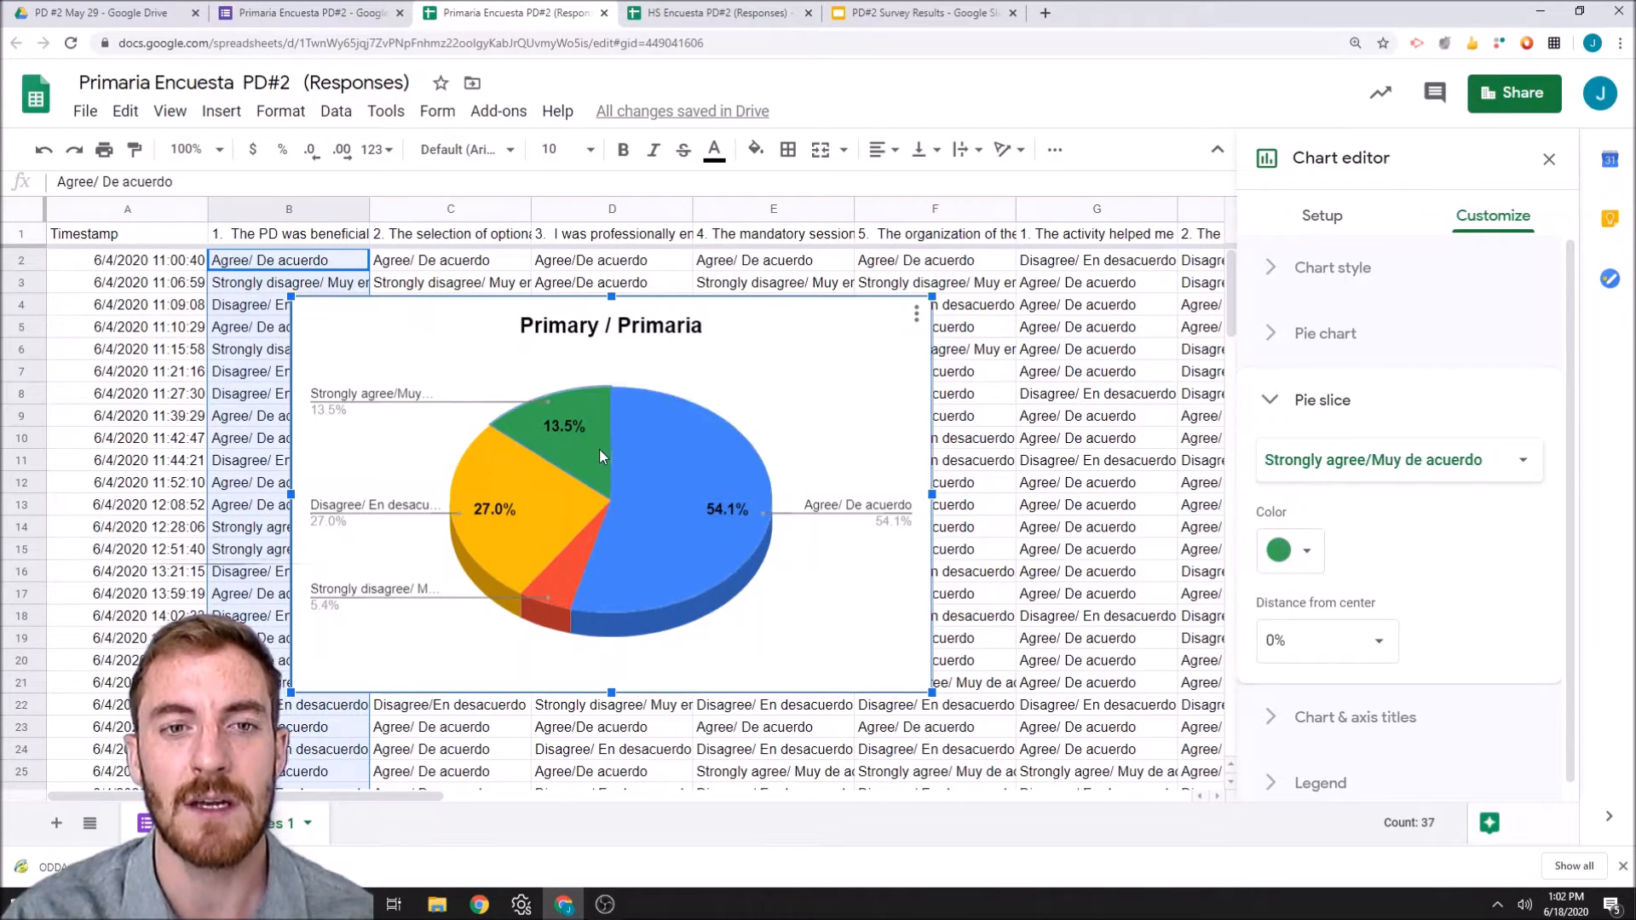
{"action": "left_click", "coordinate": [1318, 554]}
{"action": "left_click", "coordinate": [1375, 247]}
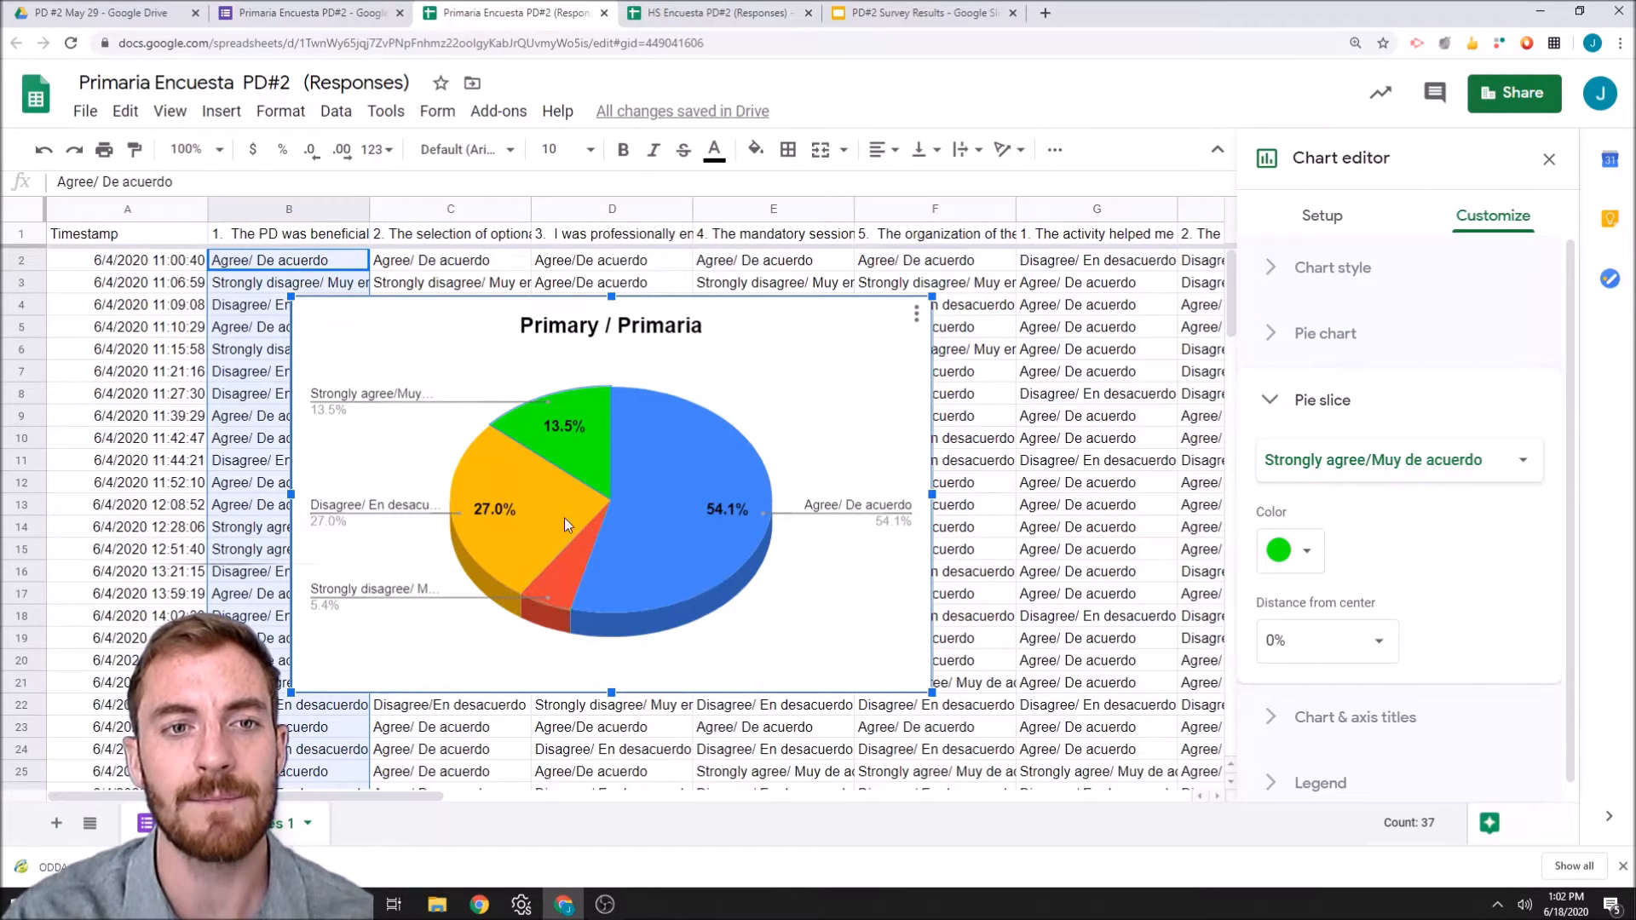
{"action": "left_click", "coordinate": [721, 576]}
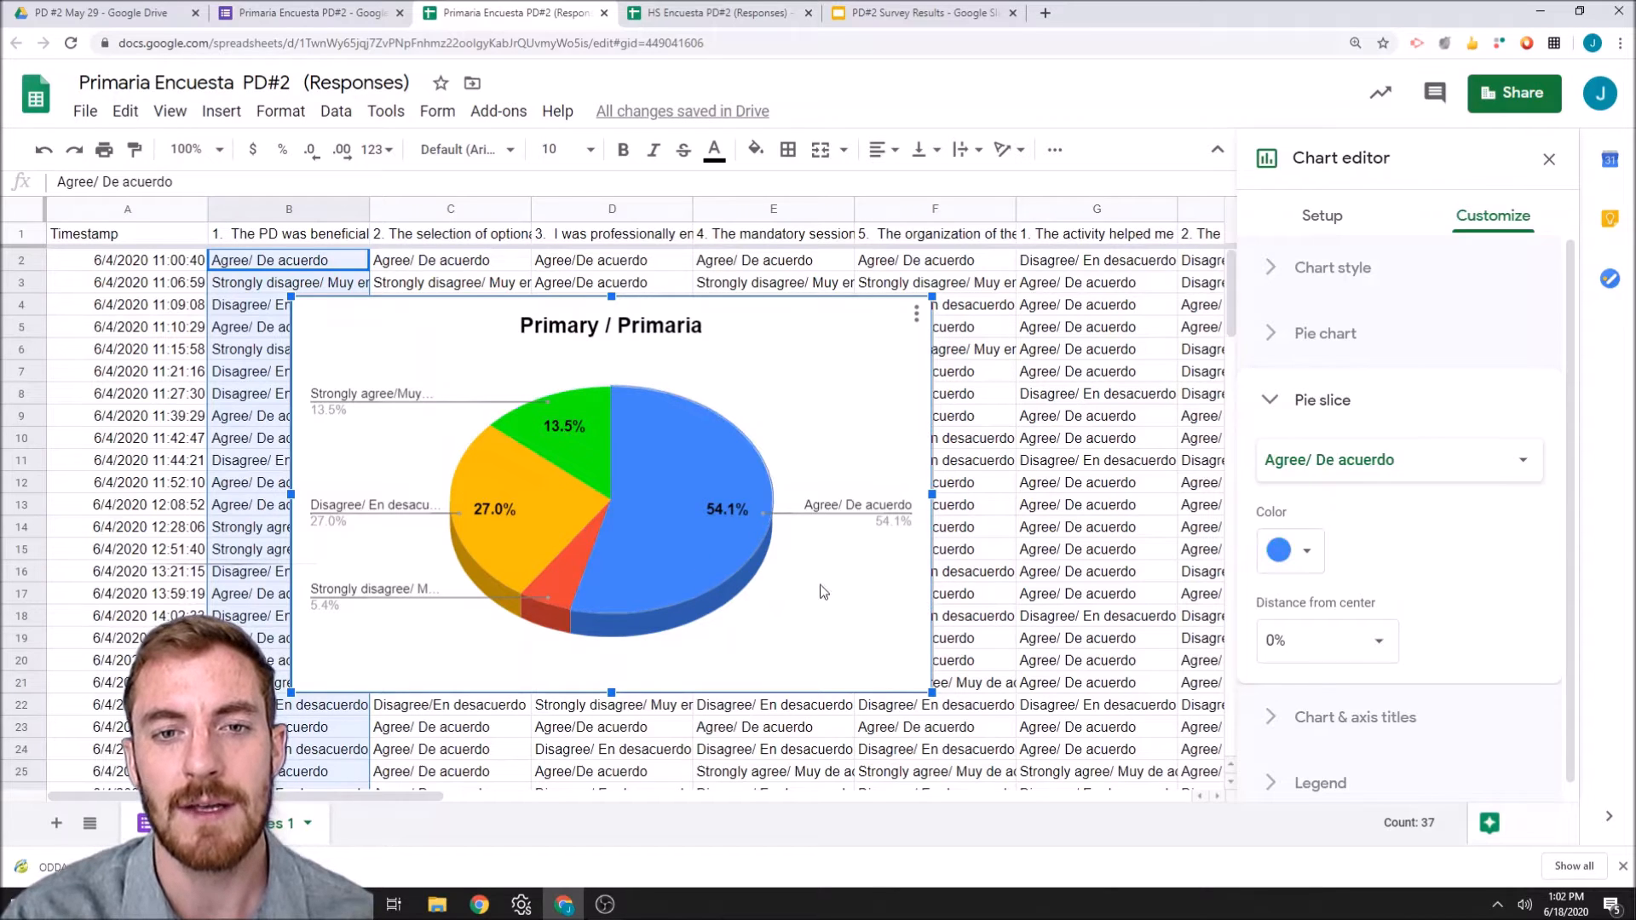
{"action": "left_click", "coordinate": [1317, 562]}
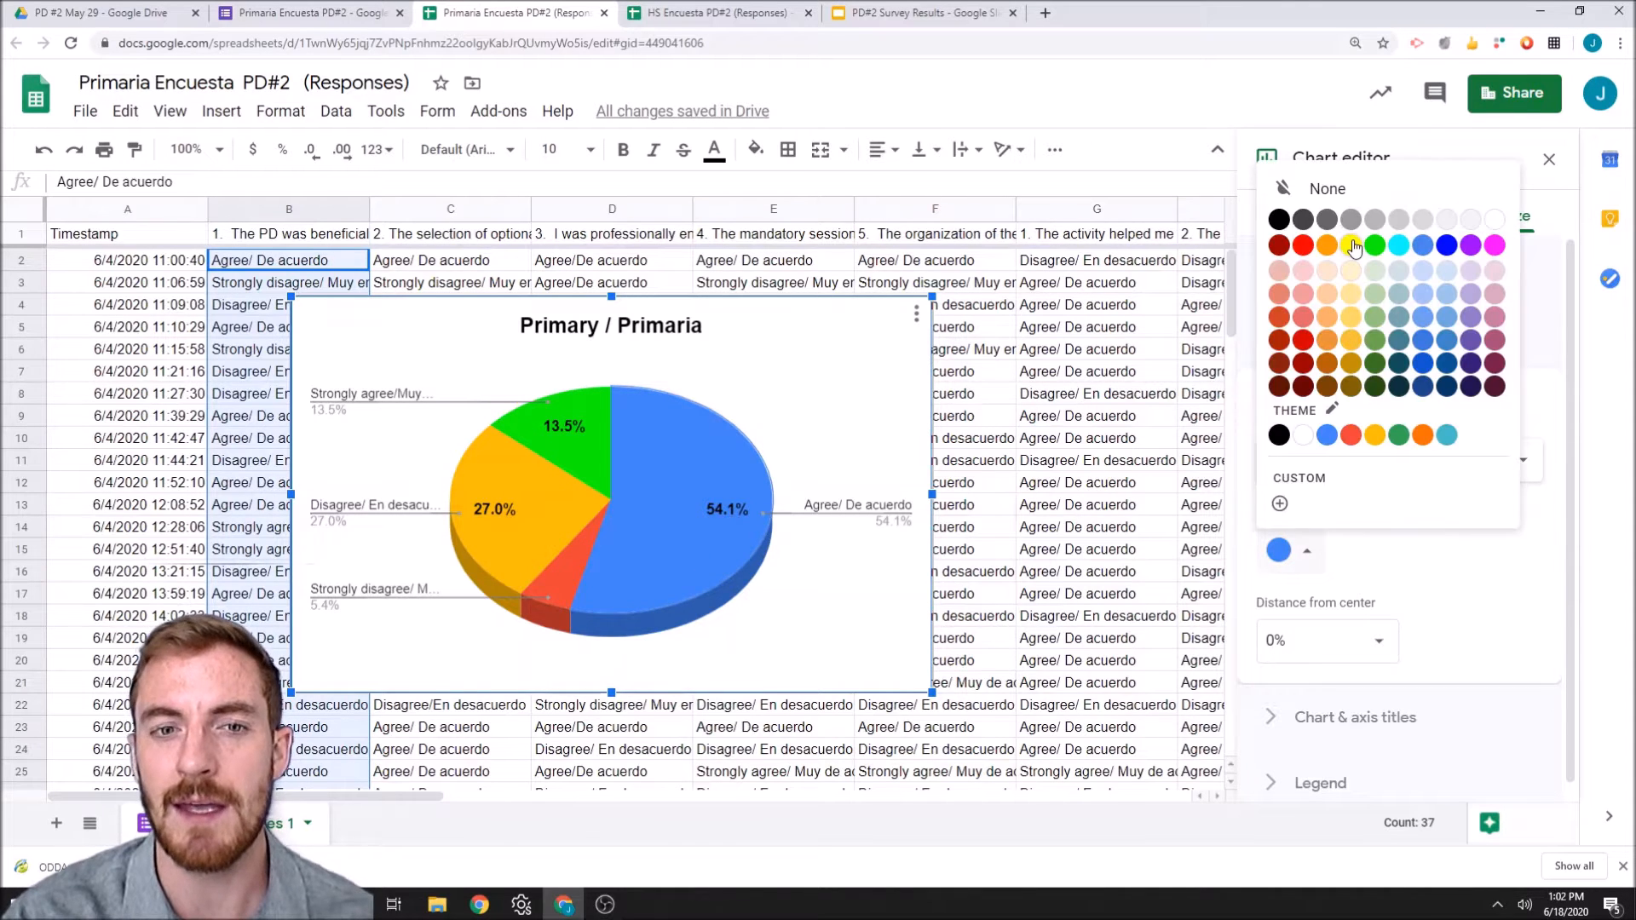
{"action": "left_click", "coordinate": [1355, 249]}
Step: Color the Disagree/ En desacuerdo slice orange and the Strongly disagree/ Muy en desacuerdo slice red
{"action": "left_click", "coordinate": [529, 529]}
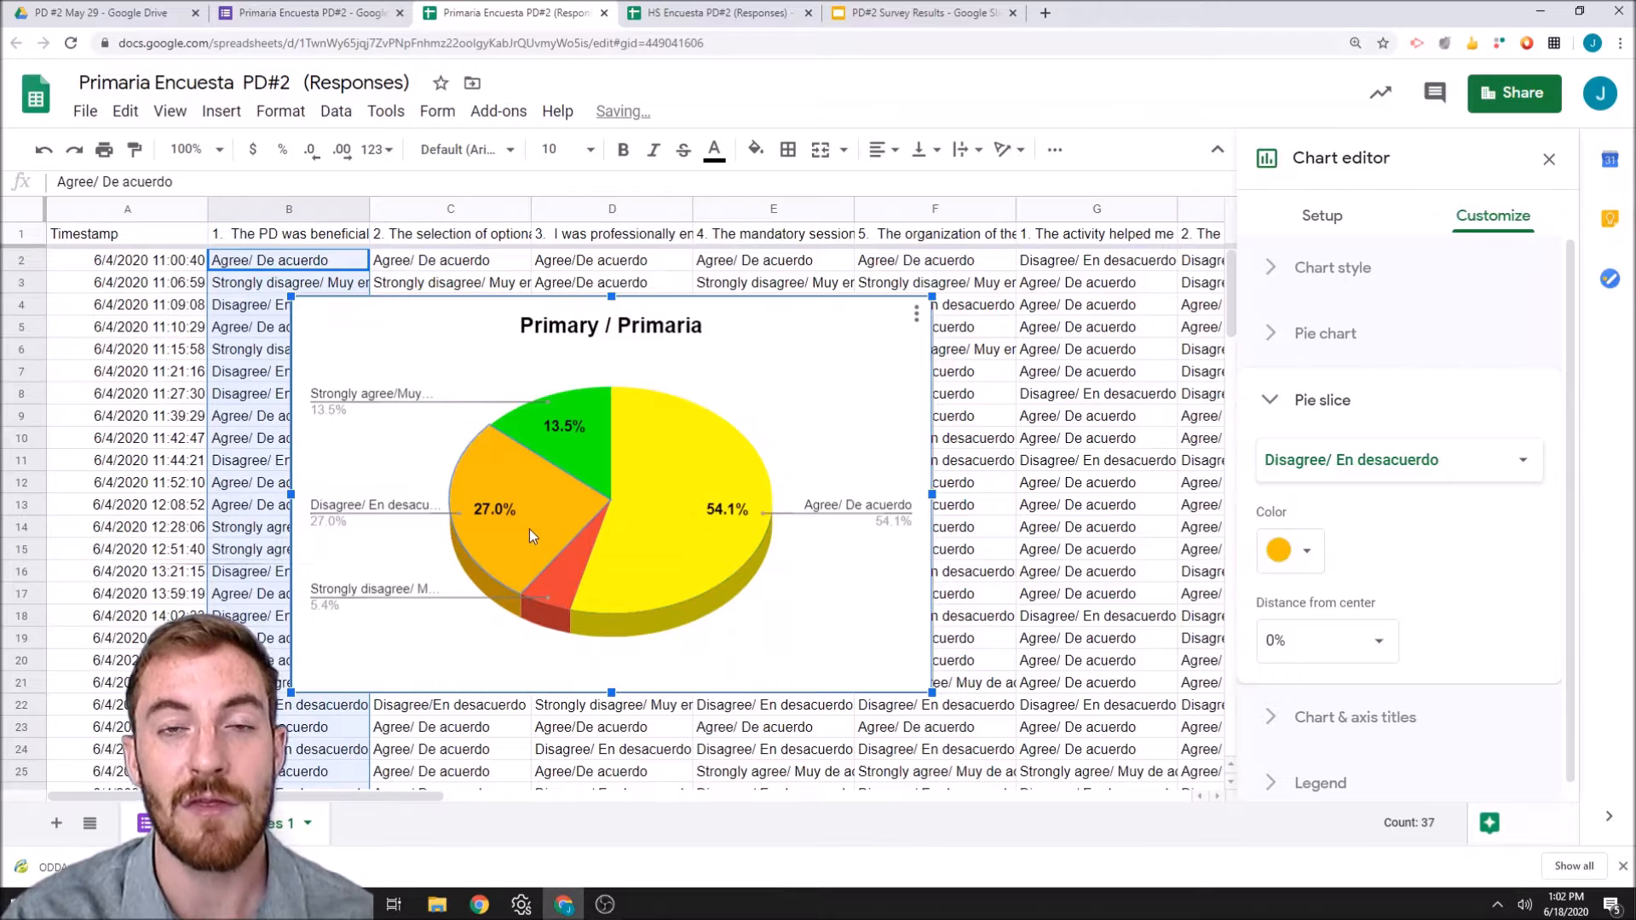
{"action": "left_click", "coordinate": [1283, 552]}
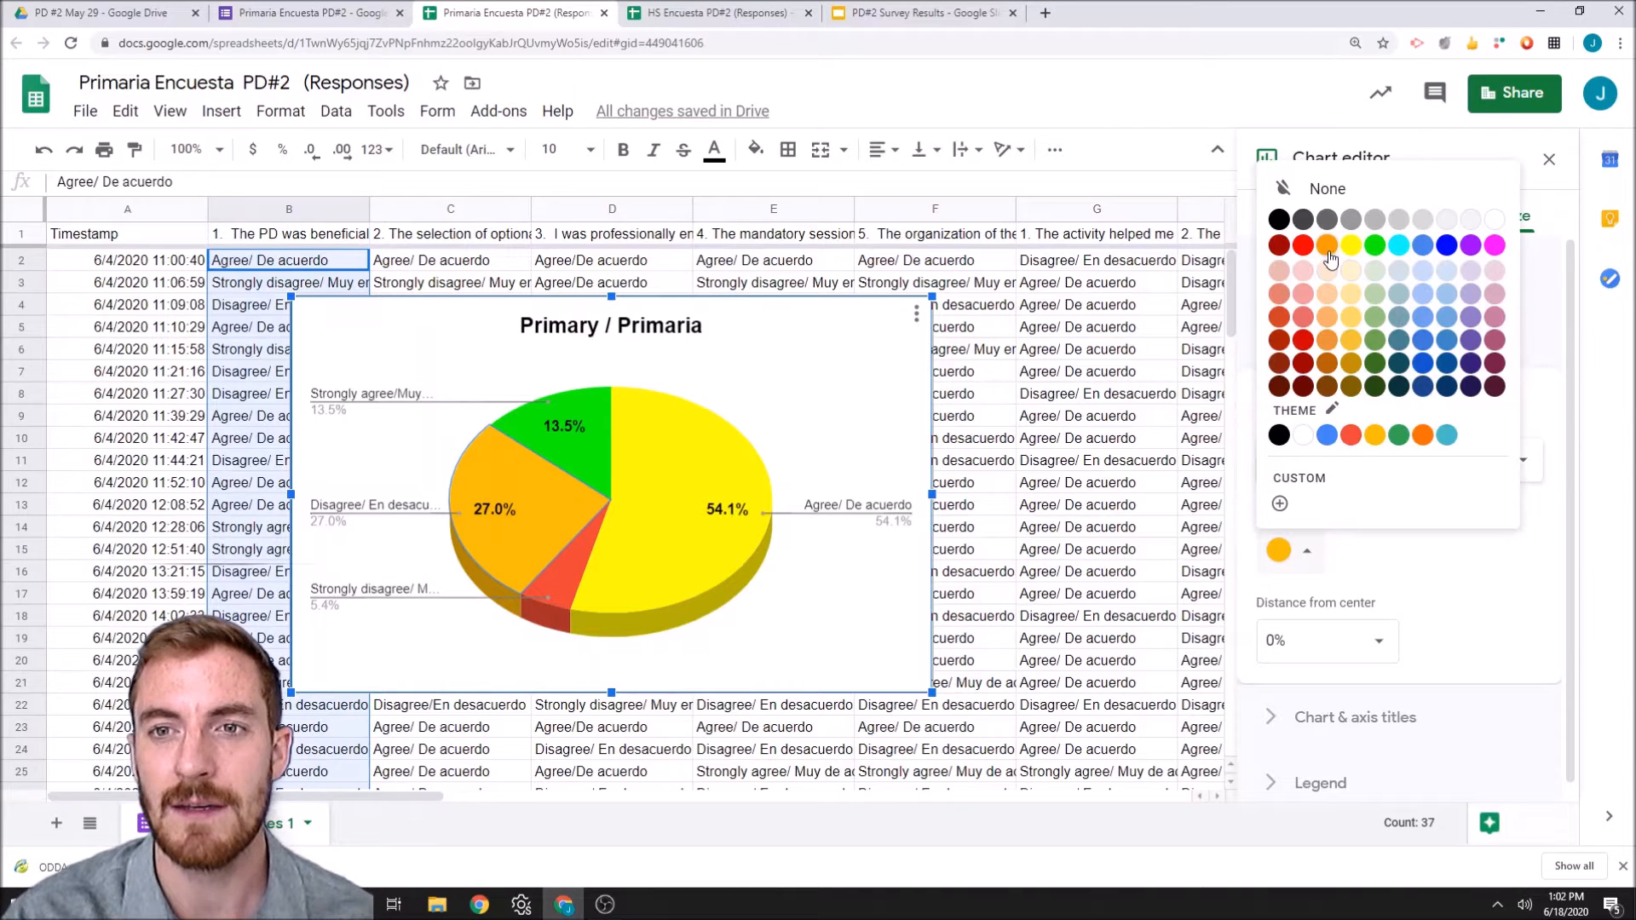
{"action": "left_click", "coordinate": [1330, 254]}
{"action": "left_click", "coordinate": [565, 612]}
{"action": "left_click", "coordinate": [1306, 551]}
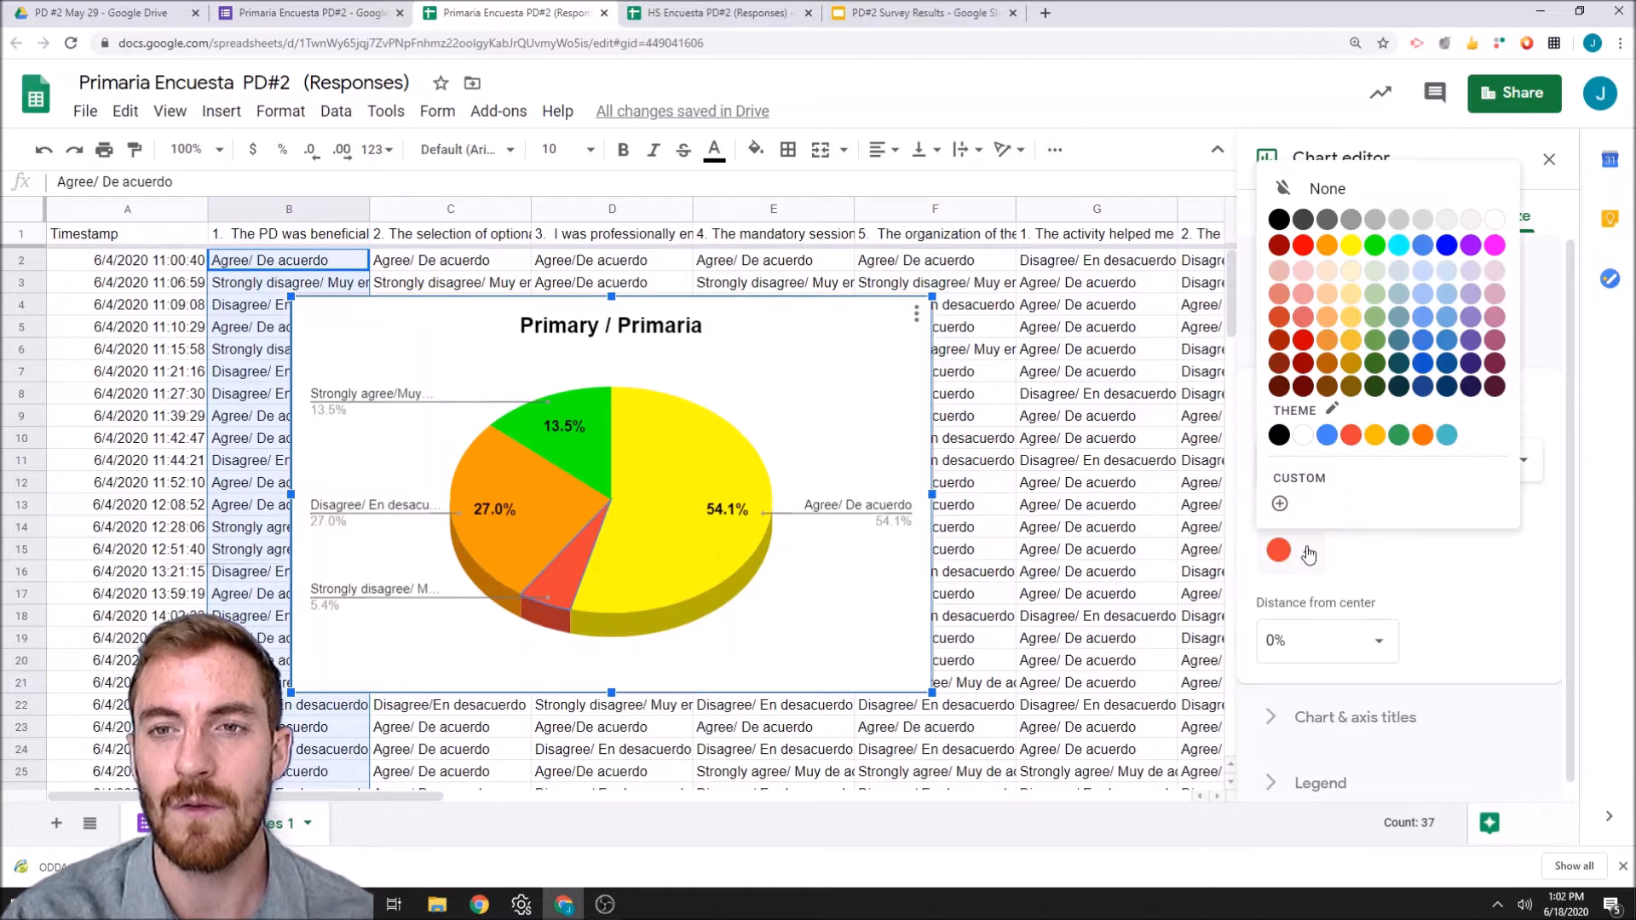
{"action": "left_click", "coordinate": [1303, 247]}
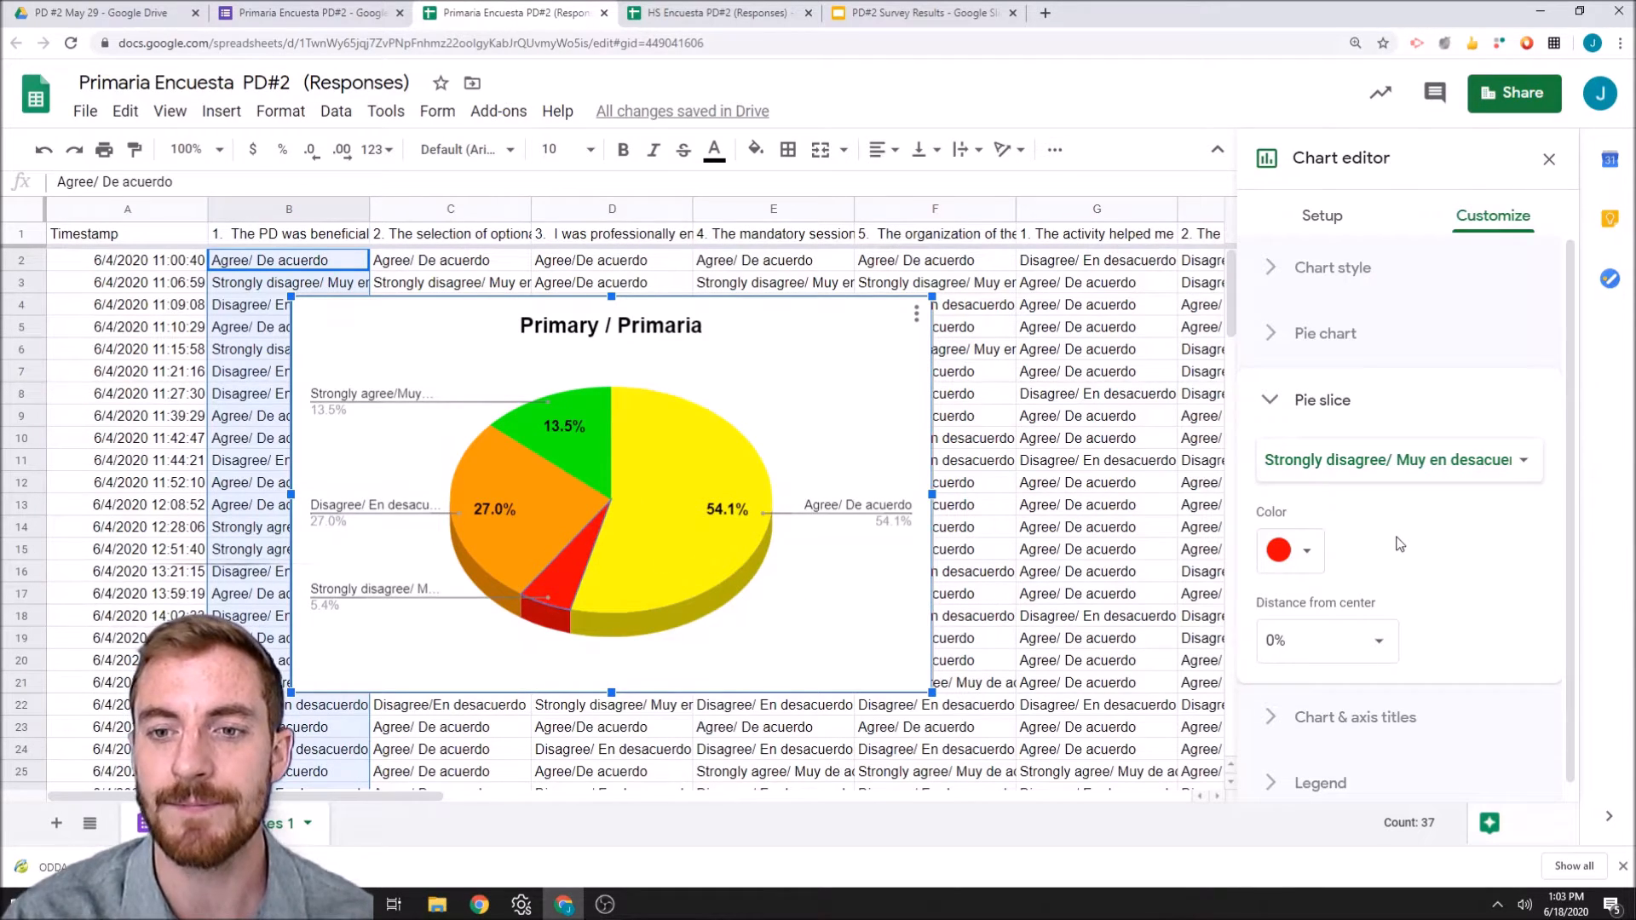
Step: Place the chart legend at the bottom and make its text bold and black
{"action": "scroll", "coordinate": [1400, 543], "scroll_direction": "down", "scroll_amount": 1}
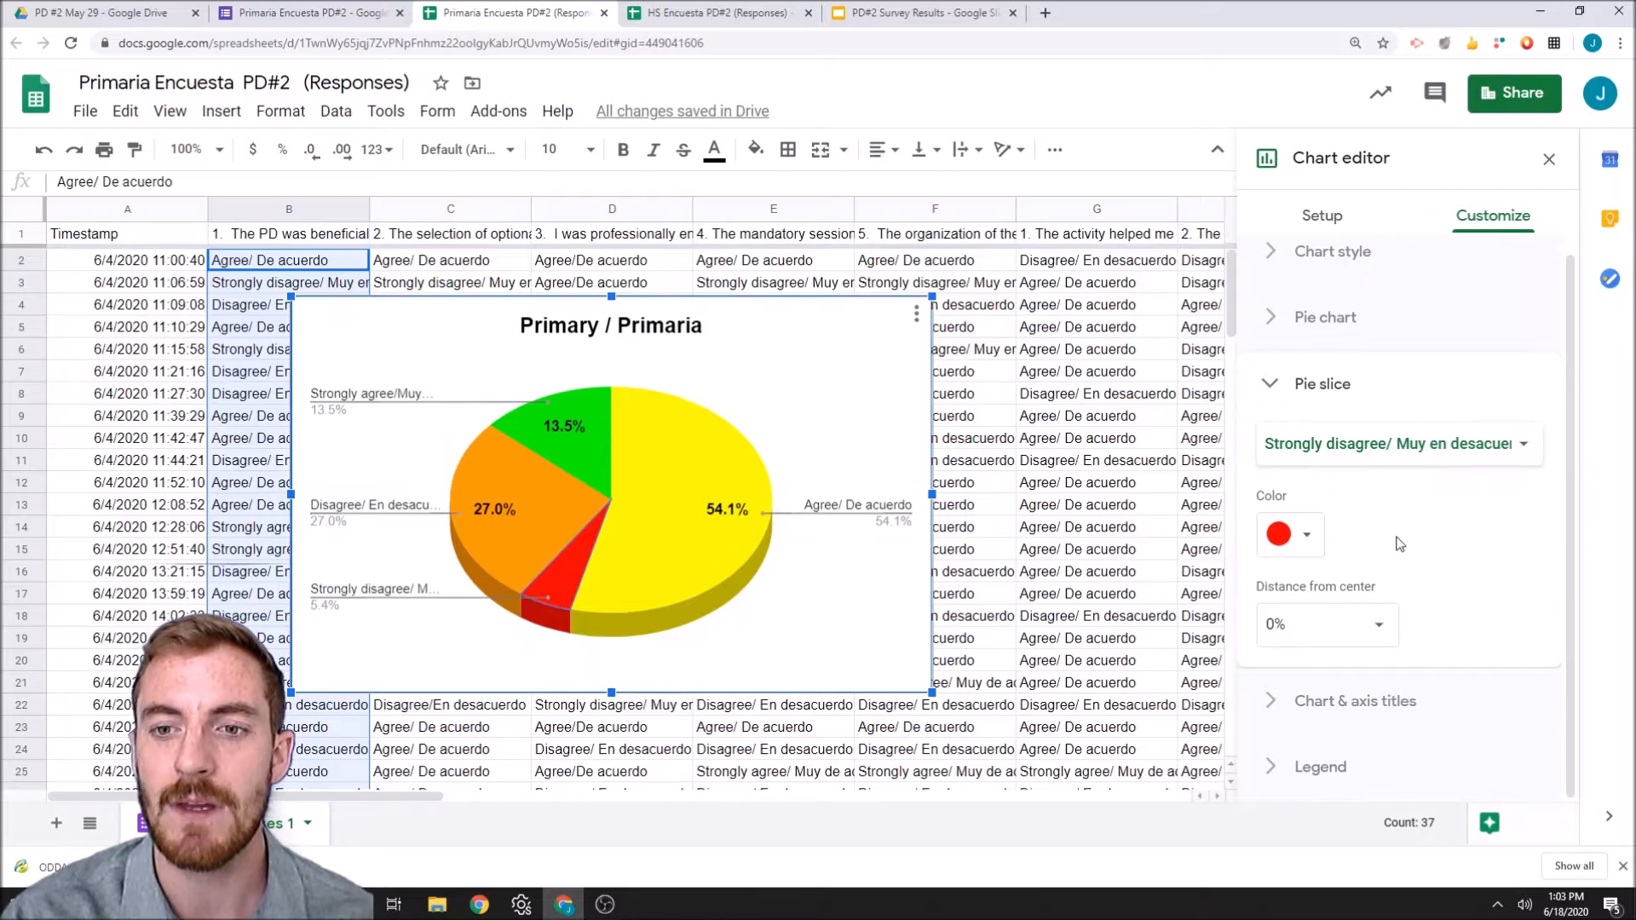
{"action": "left_click", "coordinate": [1325, 770]}
{"action": "scroll", "coordinate": [1352, 602], "scroll_direction": "down", "scroll_amount": 1}
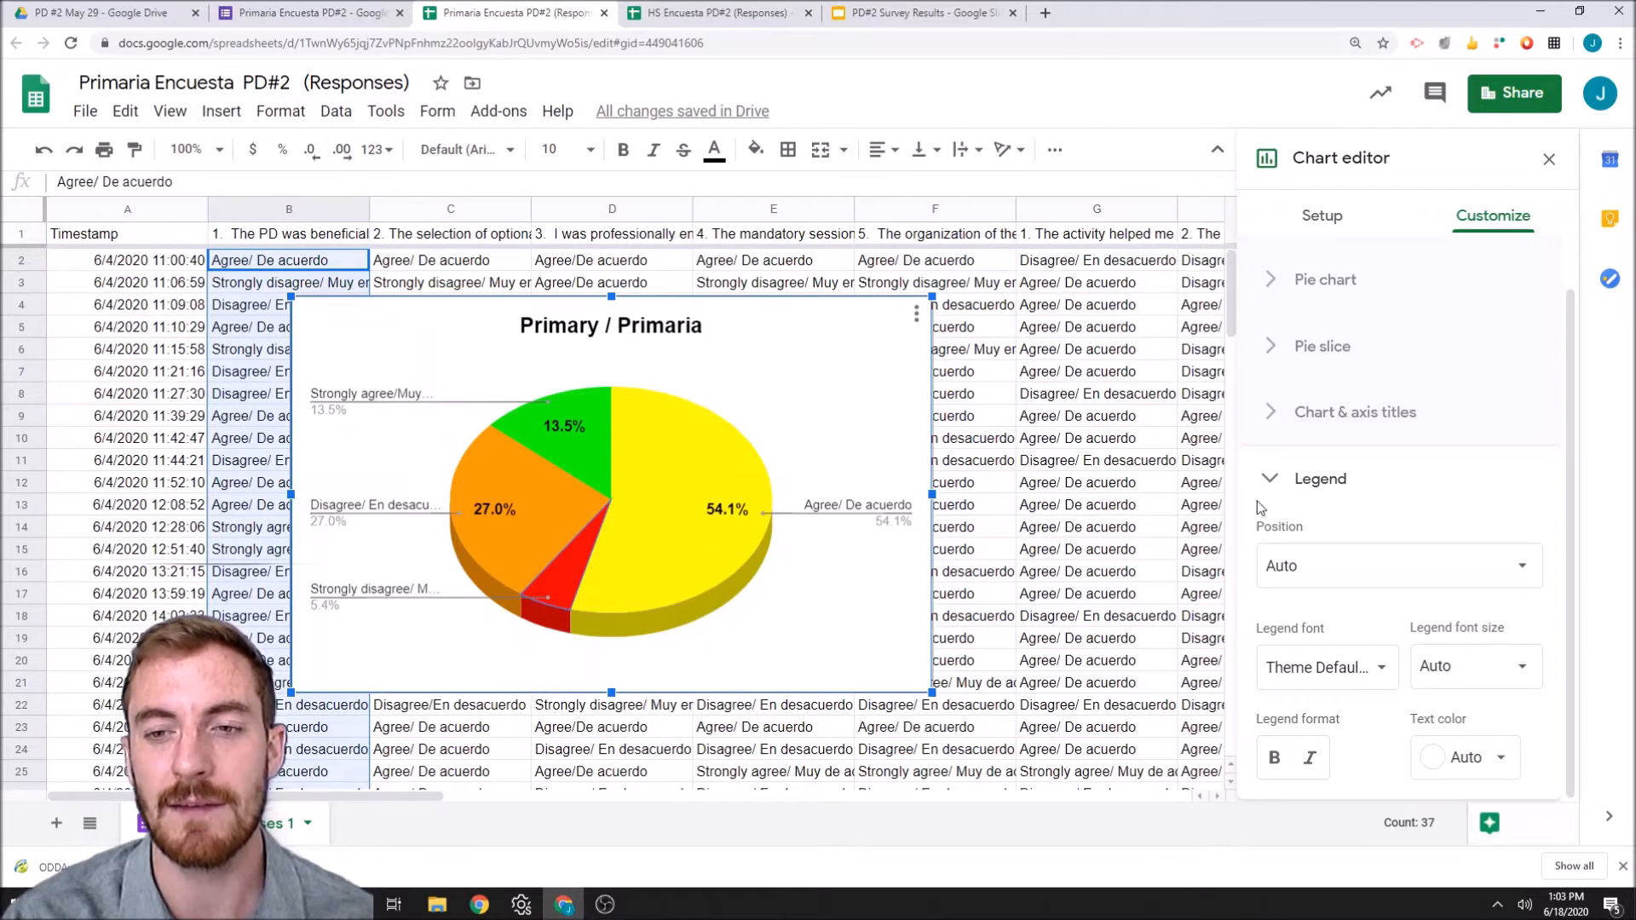
{"action": "left_click", "coordinate": [1342, 563]}
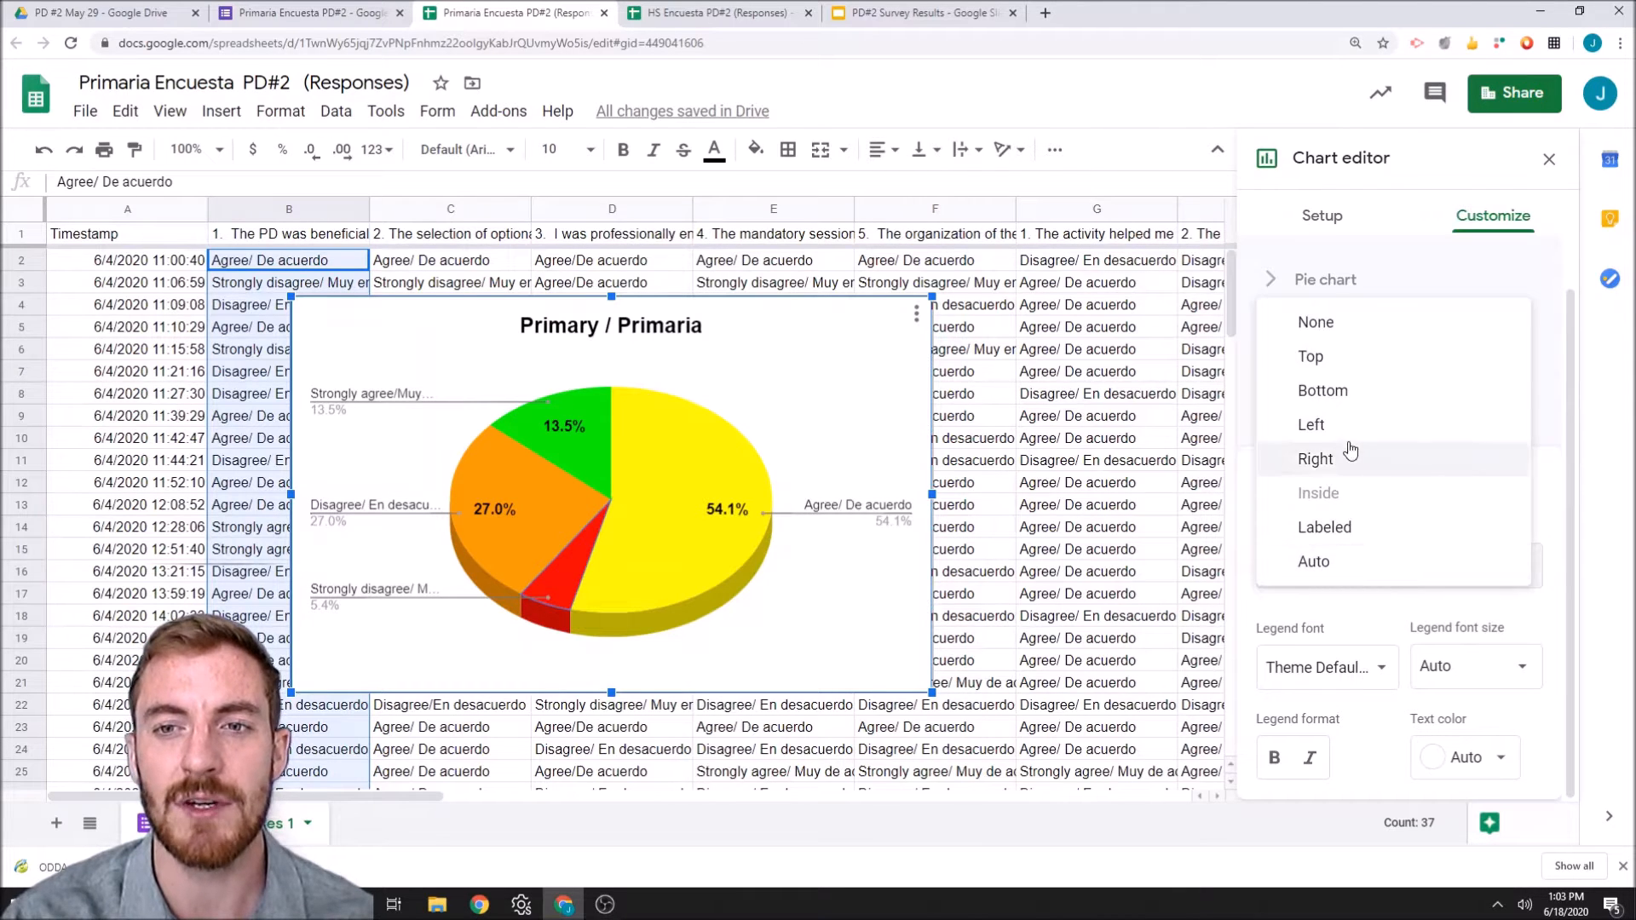
{"action": "left_click", "coordinate": [1347, 394]}
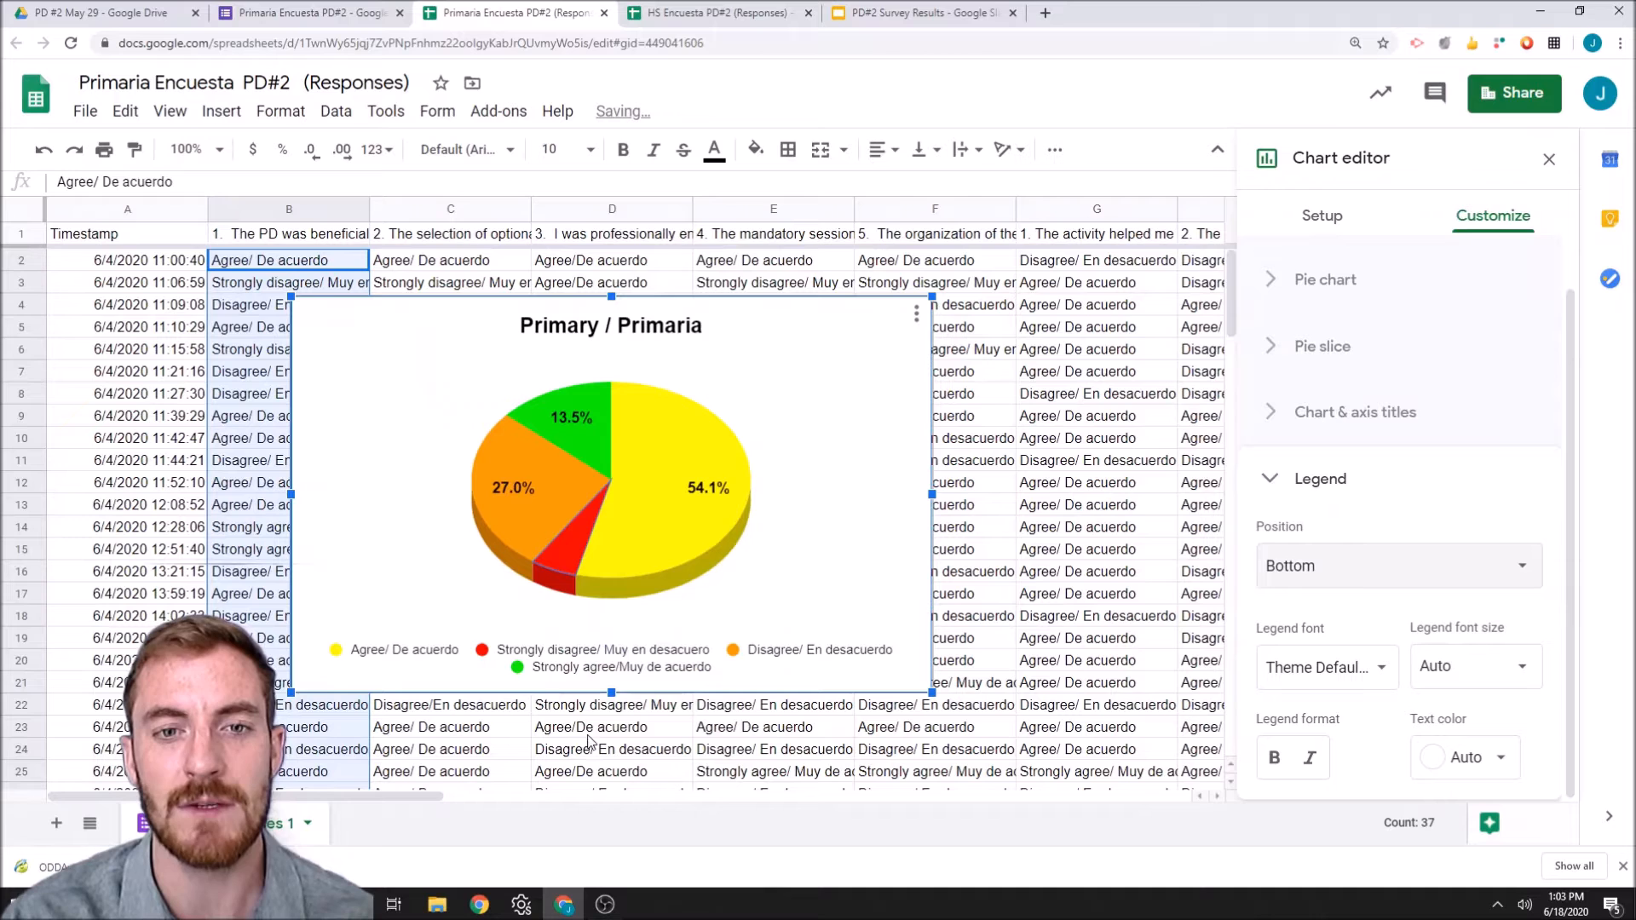
{"action": "left_click", "coordinate": [1275, 757]}
{"action": "left_click", "coordinate": [1500, 777]}
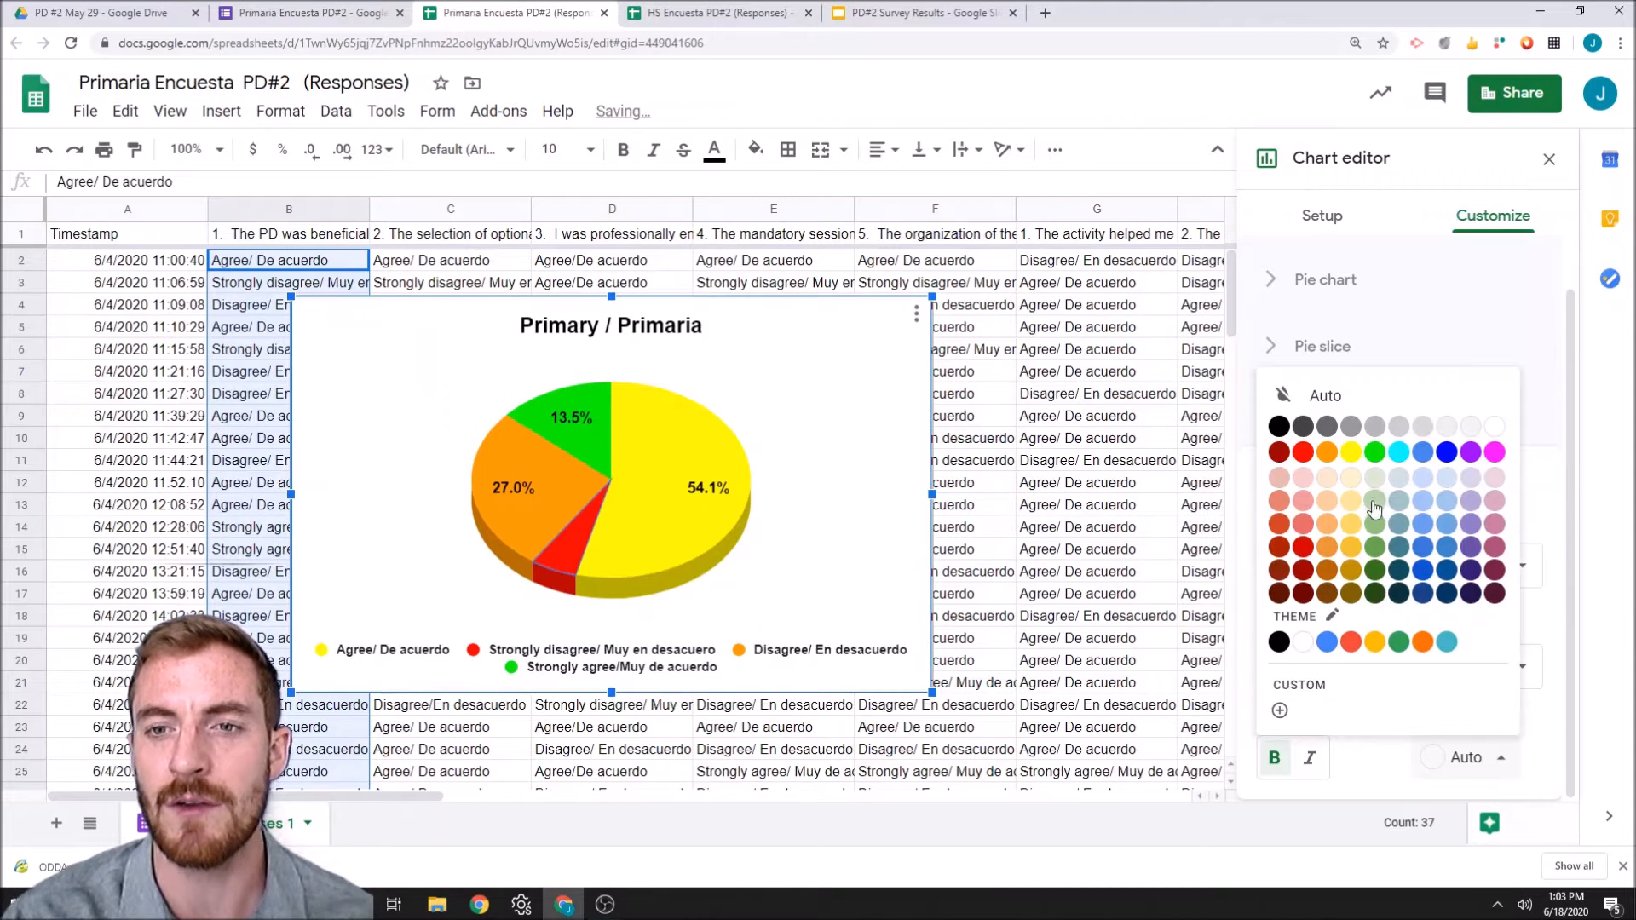
{"action": "left_click", "coordinate": [1283, 435]}
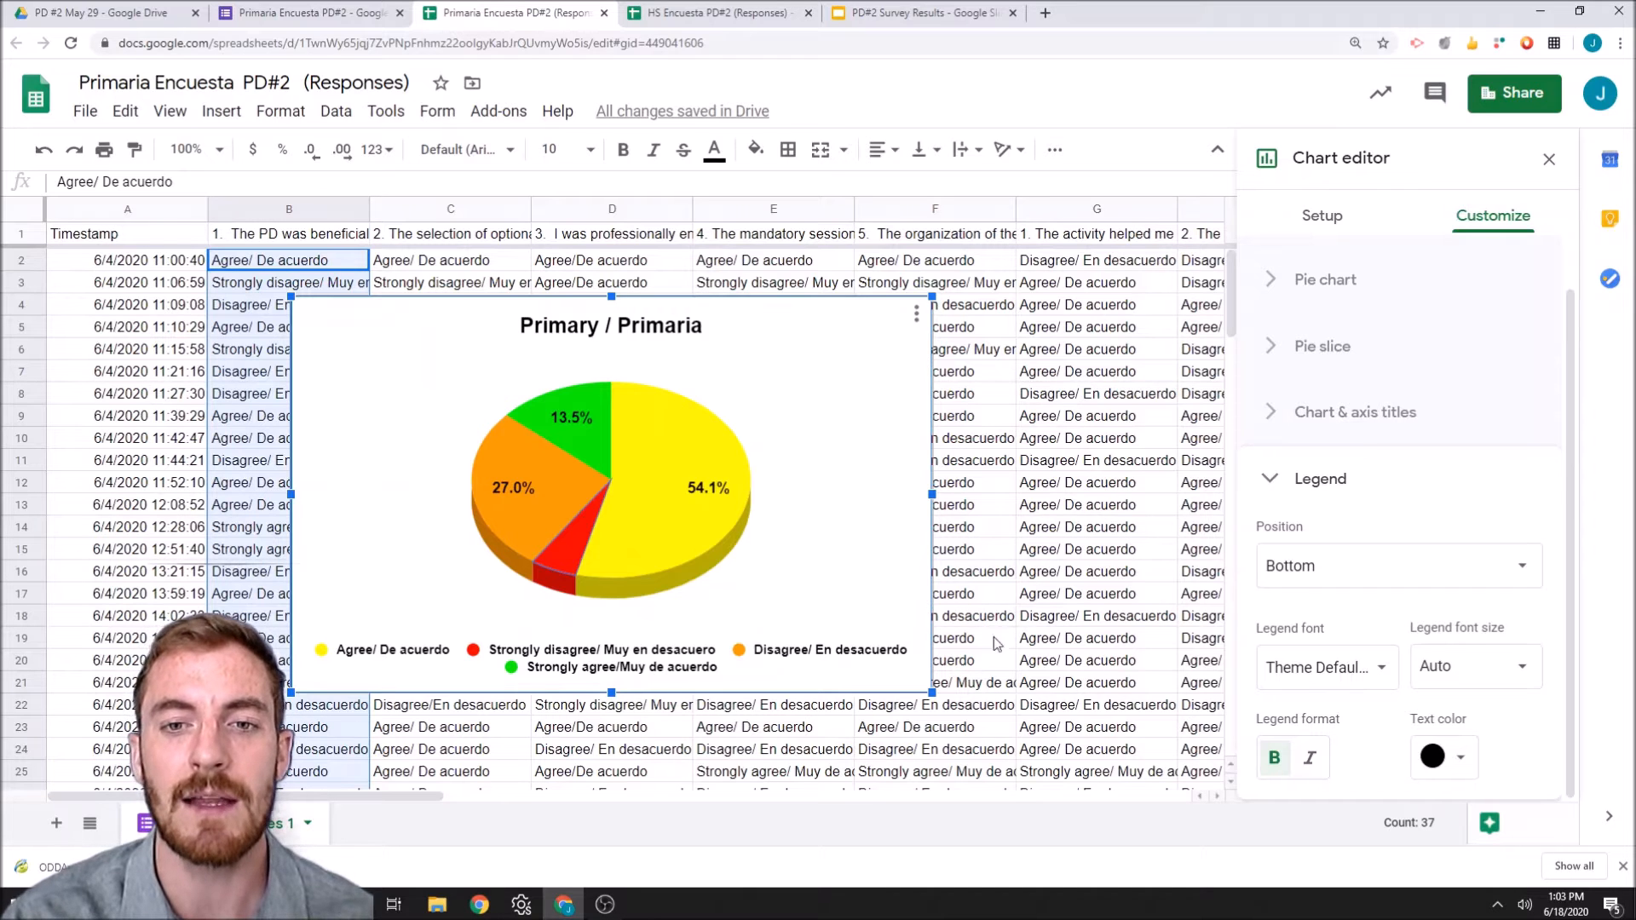
Step: Close the chart editor and copy the finished Primary / Primaria chart
{"action": "left_click", "coordinate": [1013, 572]}
{"action": "left_click", "coordinate": [875, 472]}
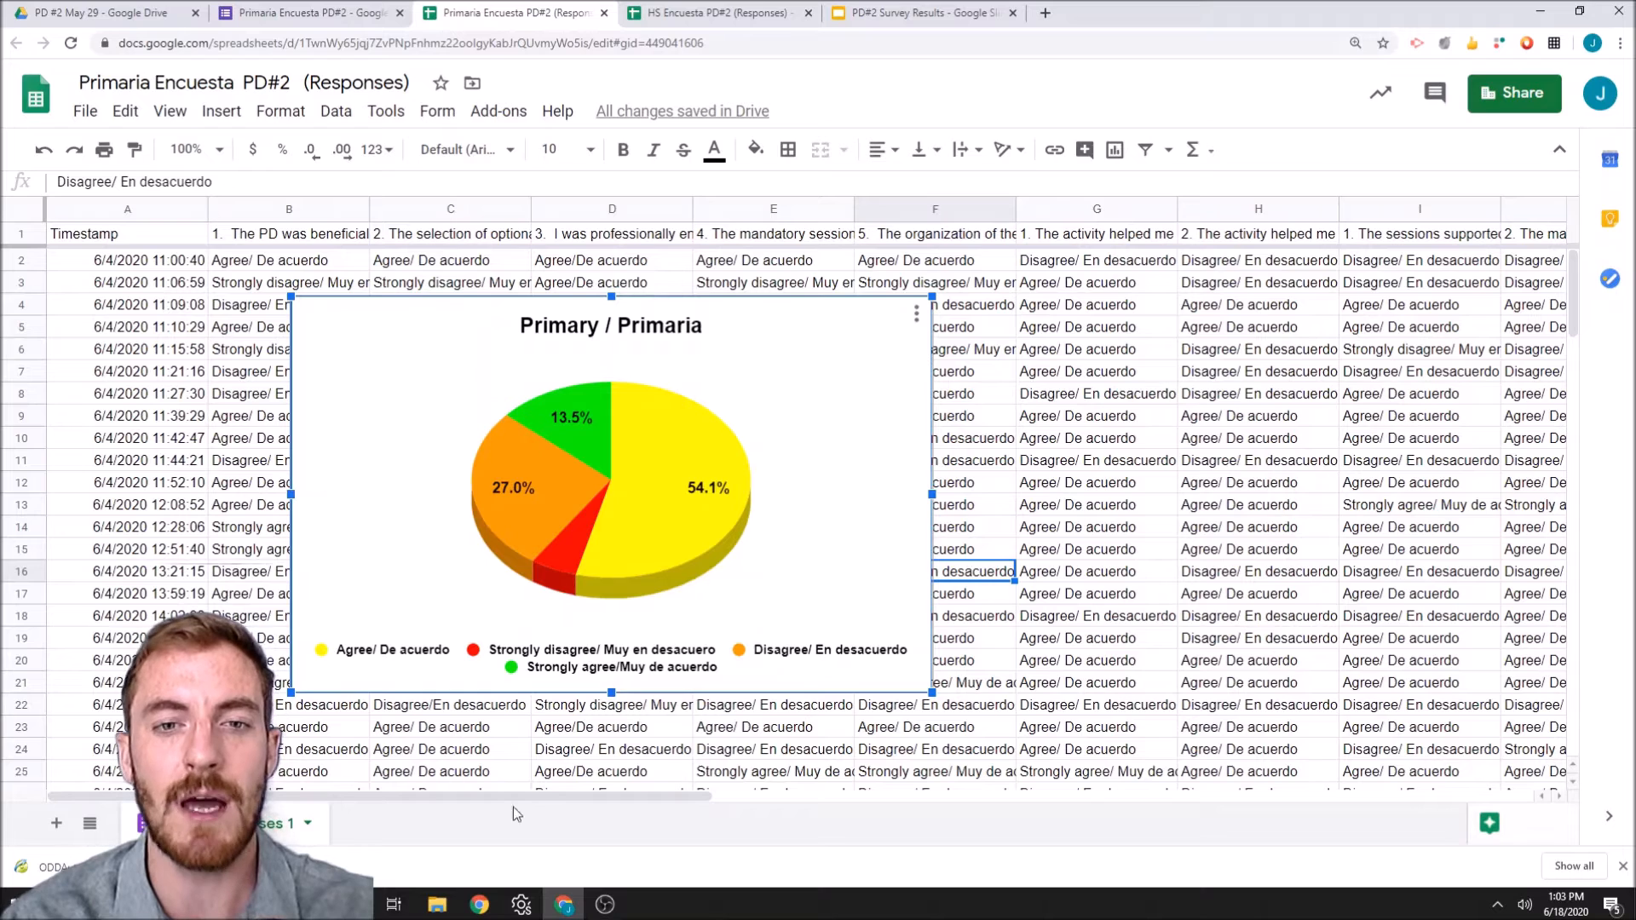
{"action": "left_click", "coordinate": [1261, 422]}
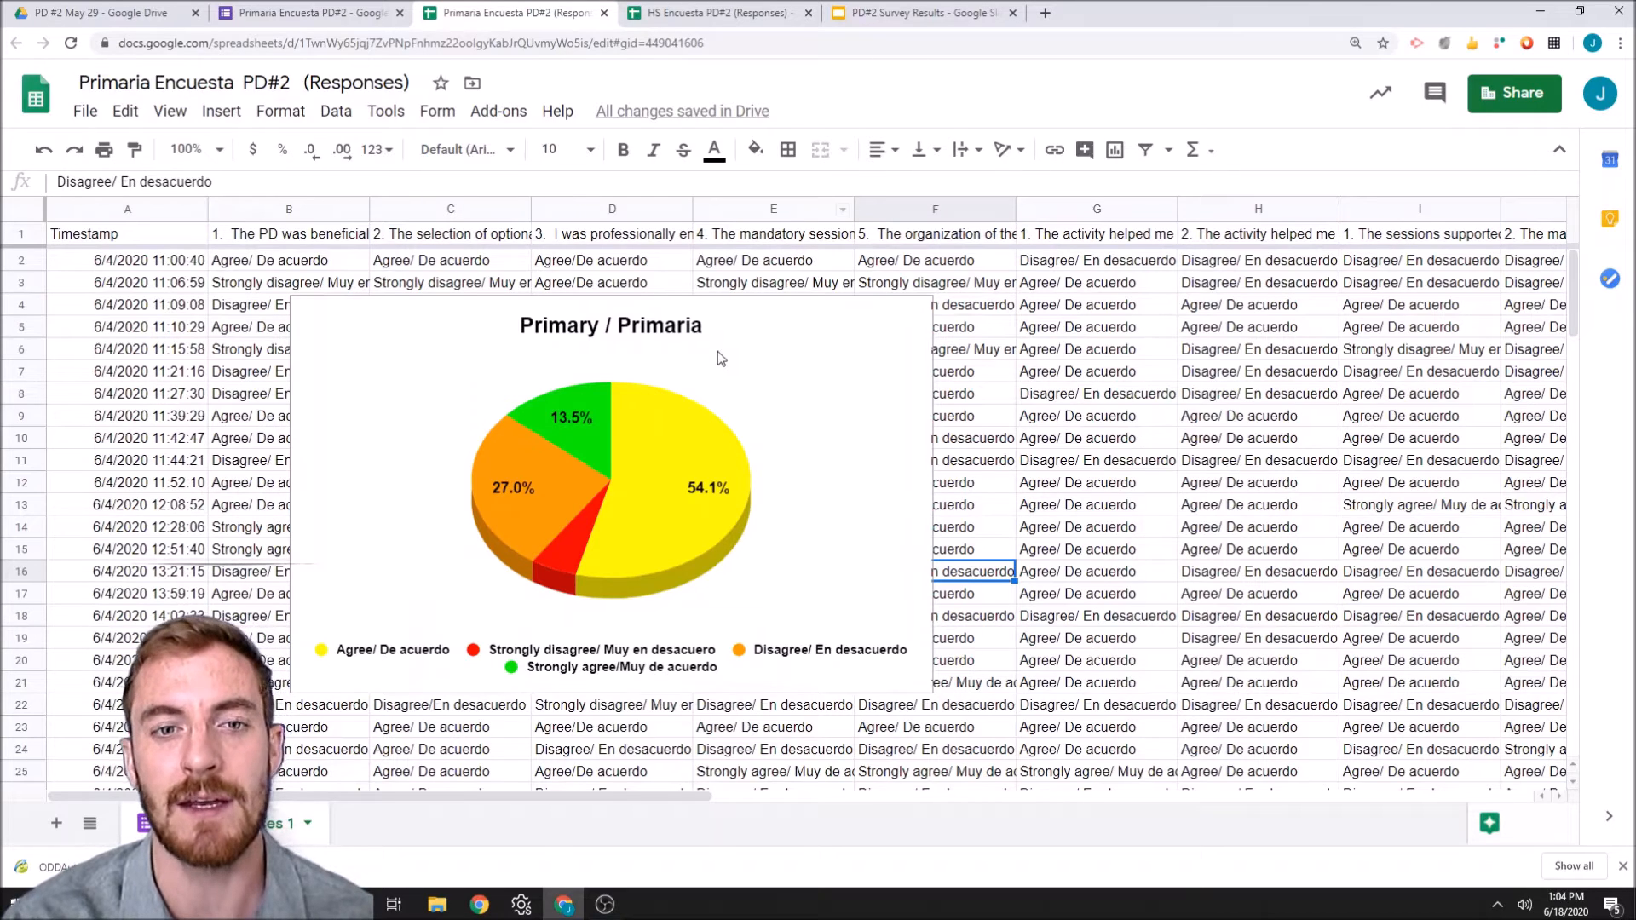
Step: Switch to the PD#2 Survey Results presentation, paste the chart unlinked on the question 1 slide and give it a 2px border
{"action": "left_click", "coordinate": [924, 6]}
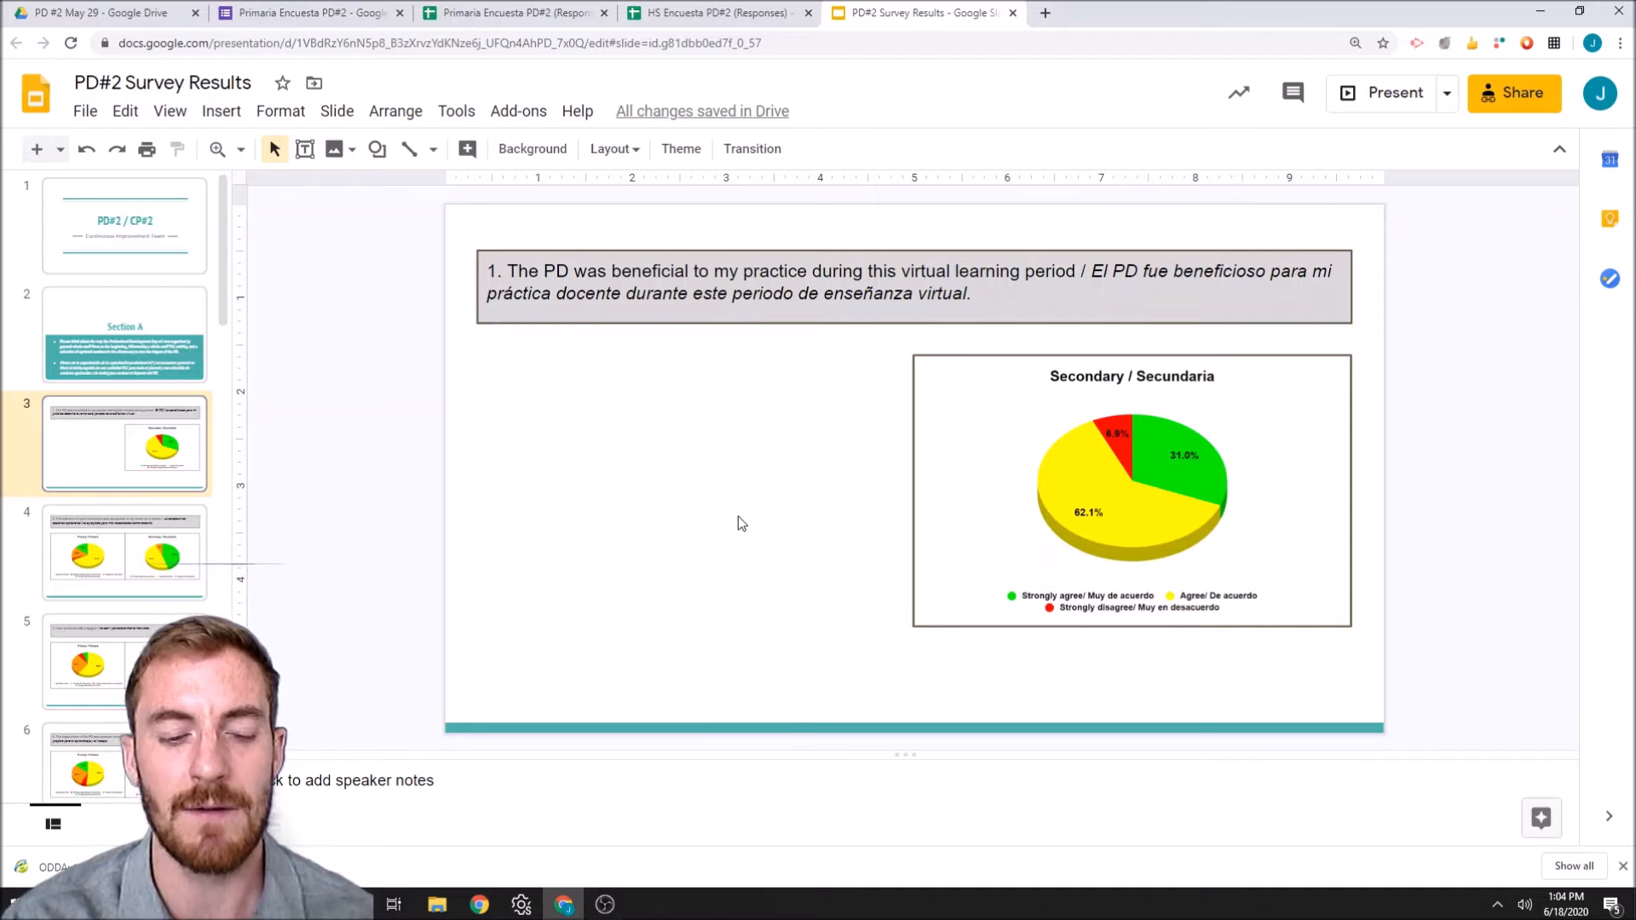
{"action": "key", "text": "ctrl+v"}
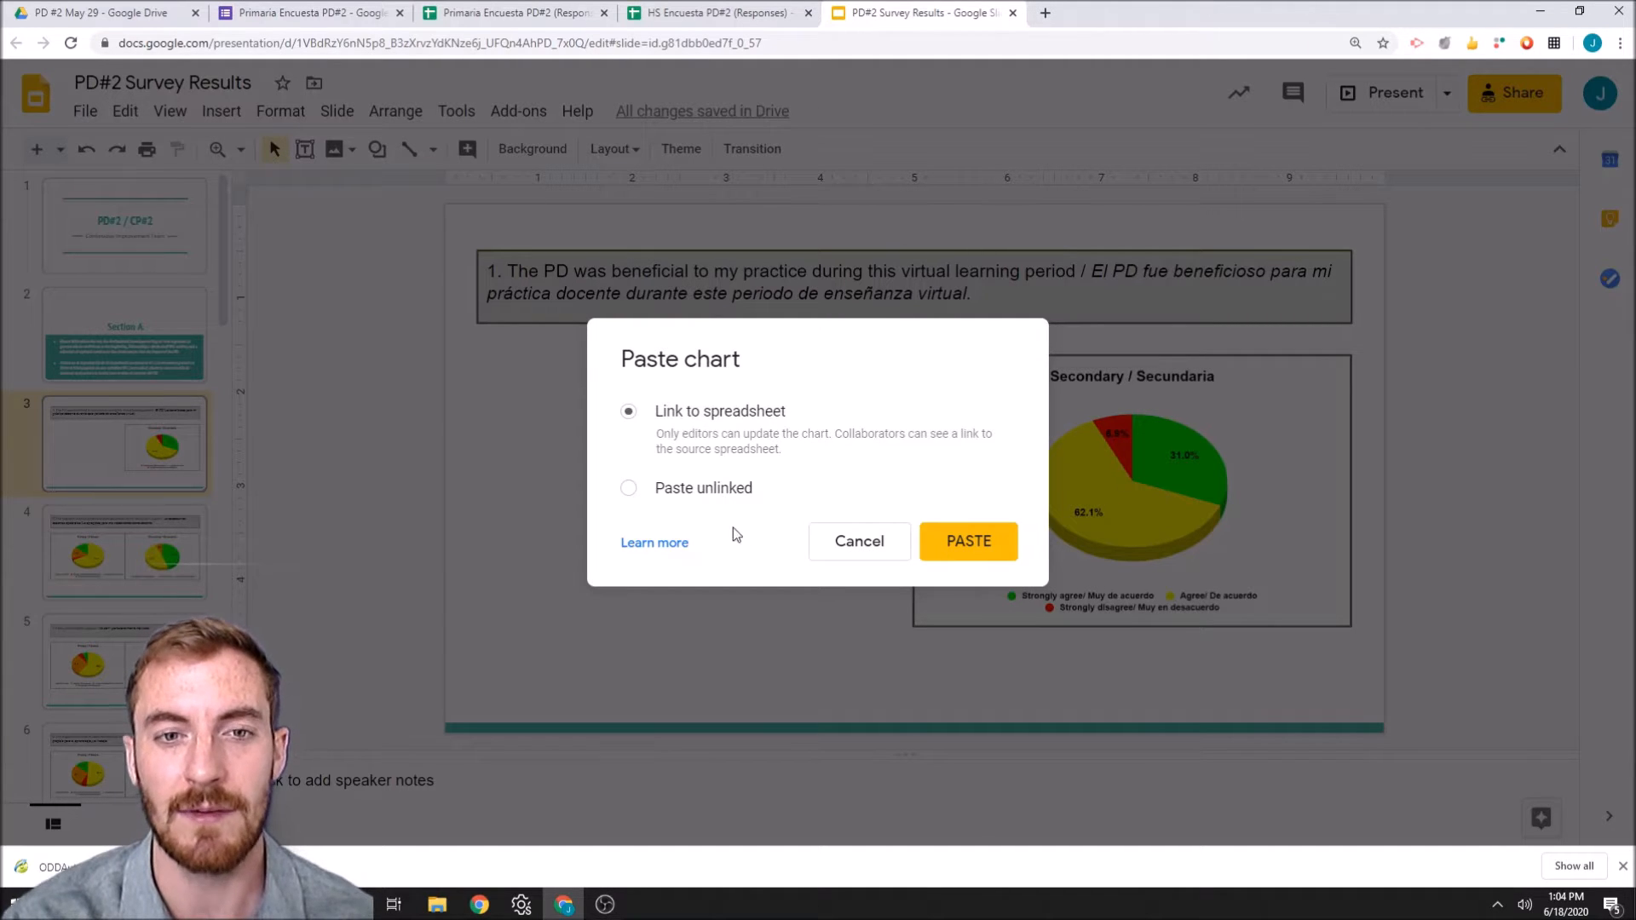
{"action": "left_click", "coordinate": [630, 489]}
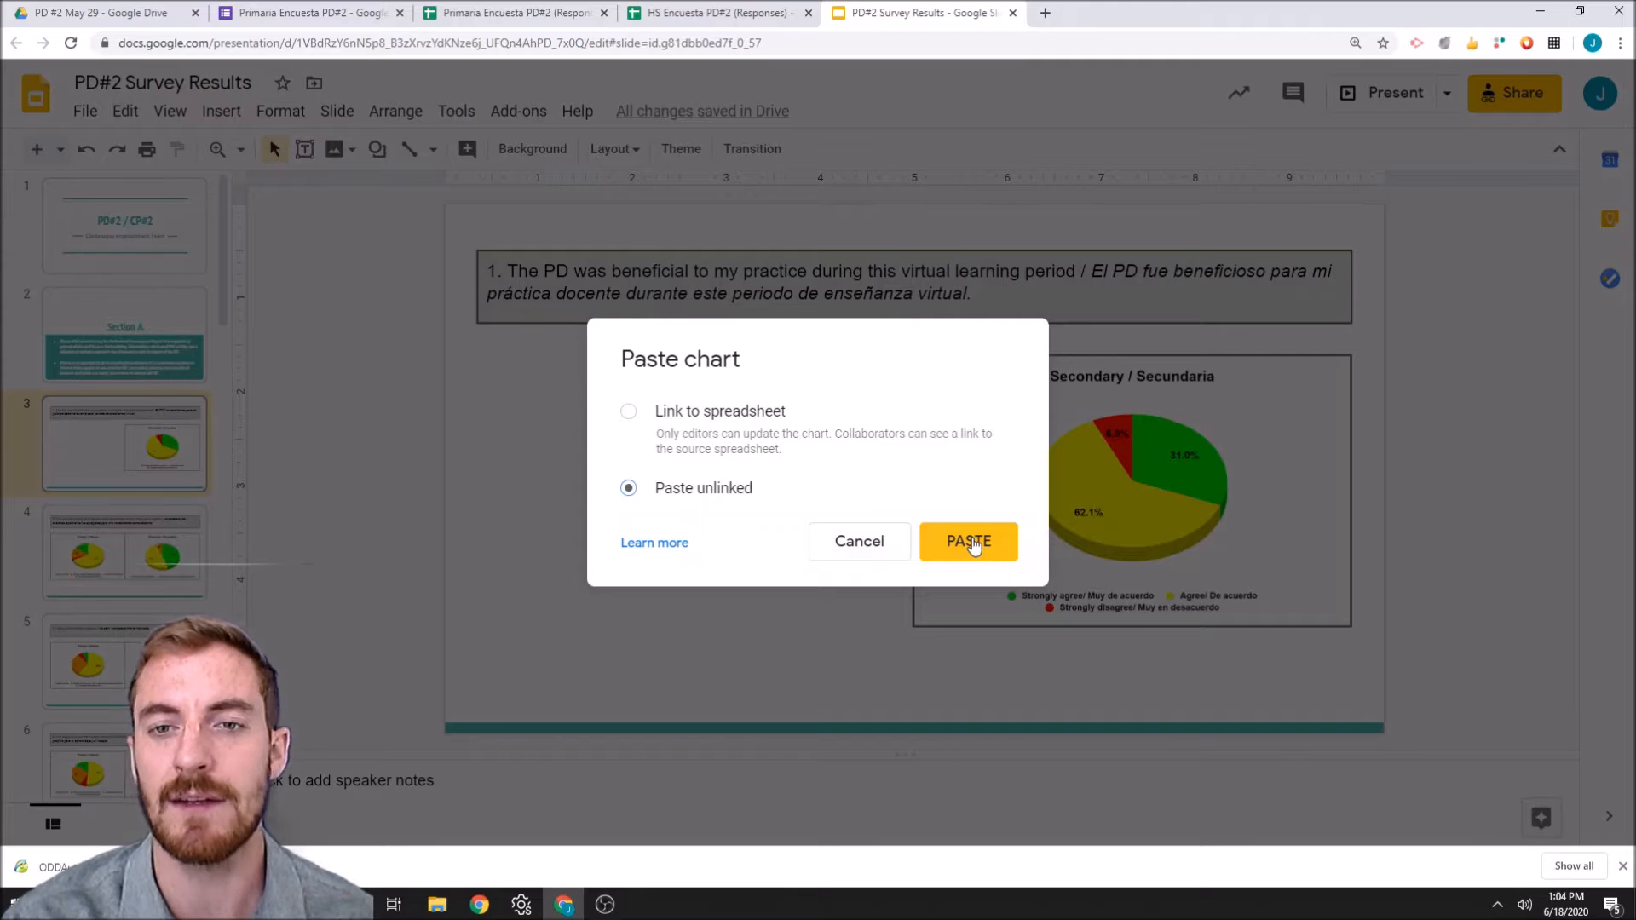
{"action": "left_click", "coordinate": [973, 546]}
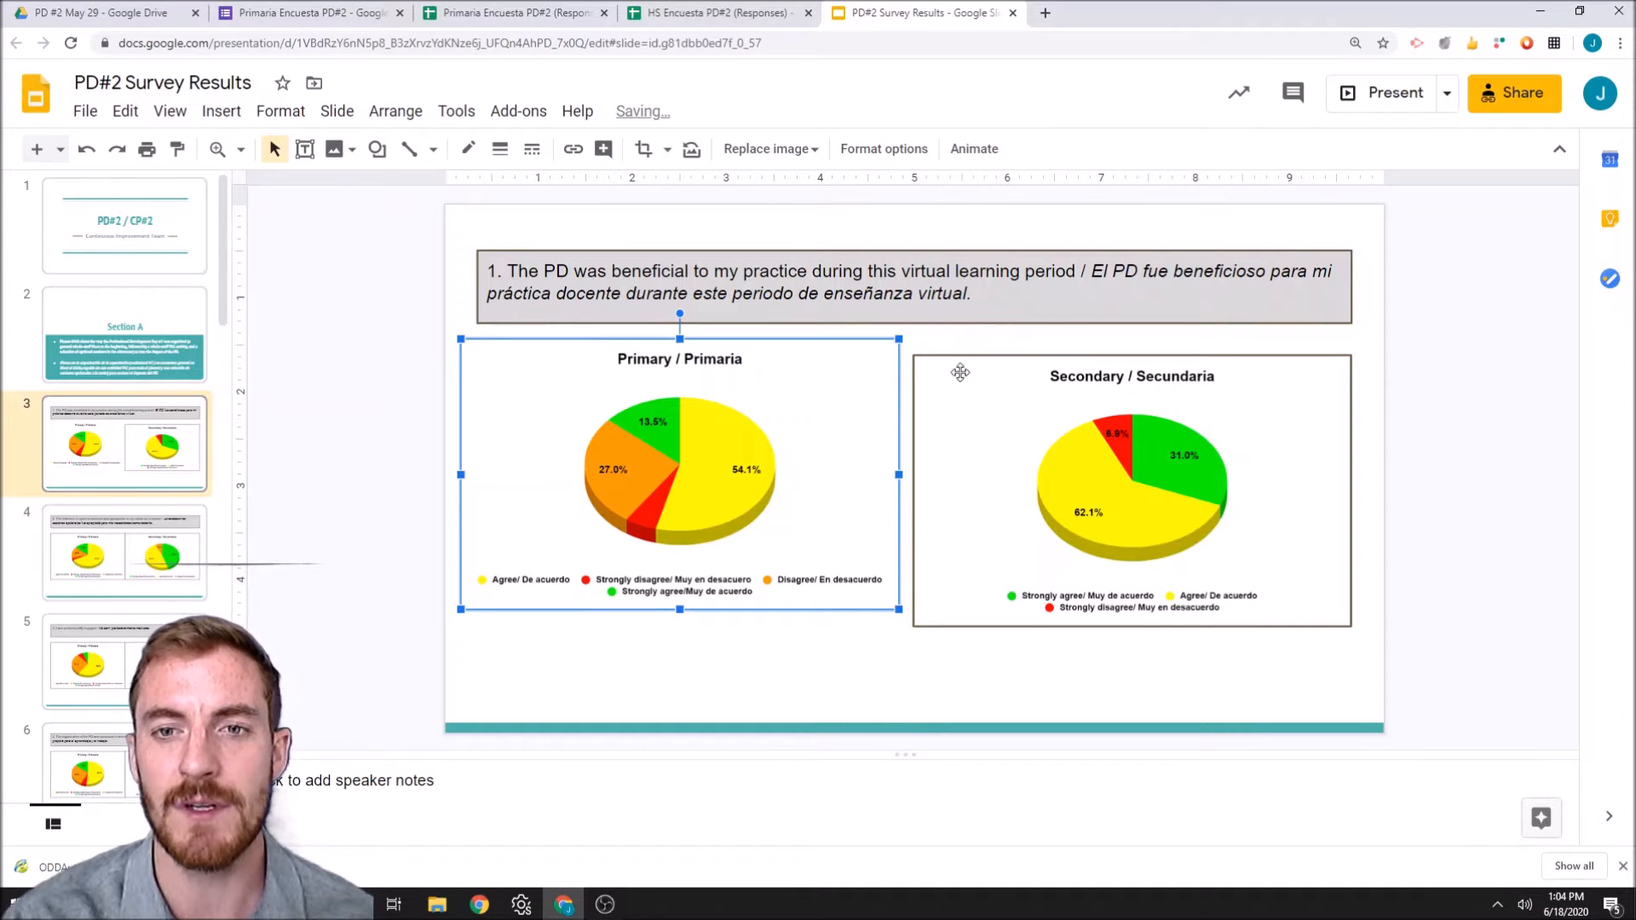
{"action": "left_click", "coordinate": [510, 159]}
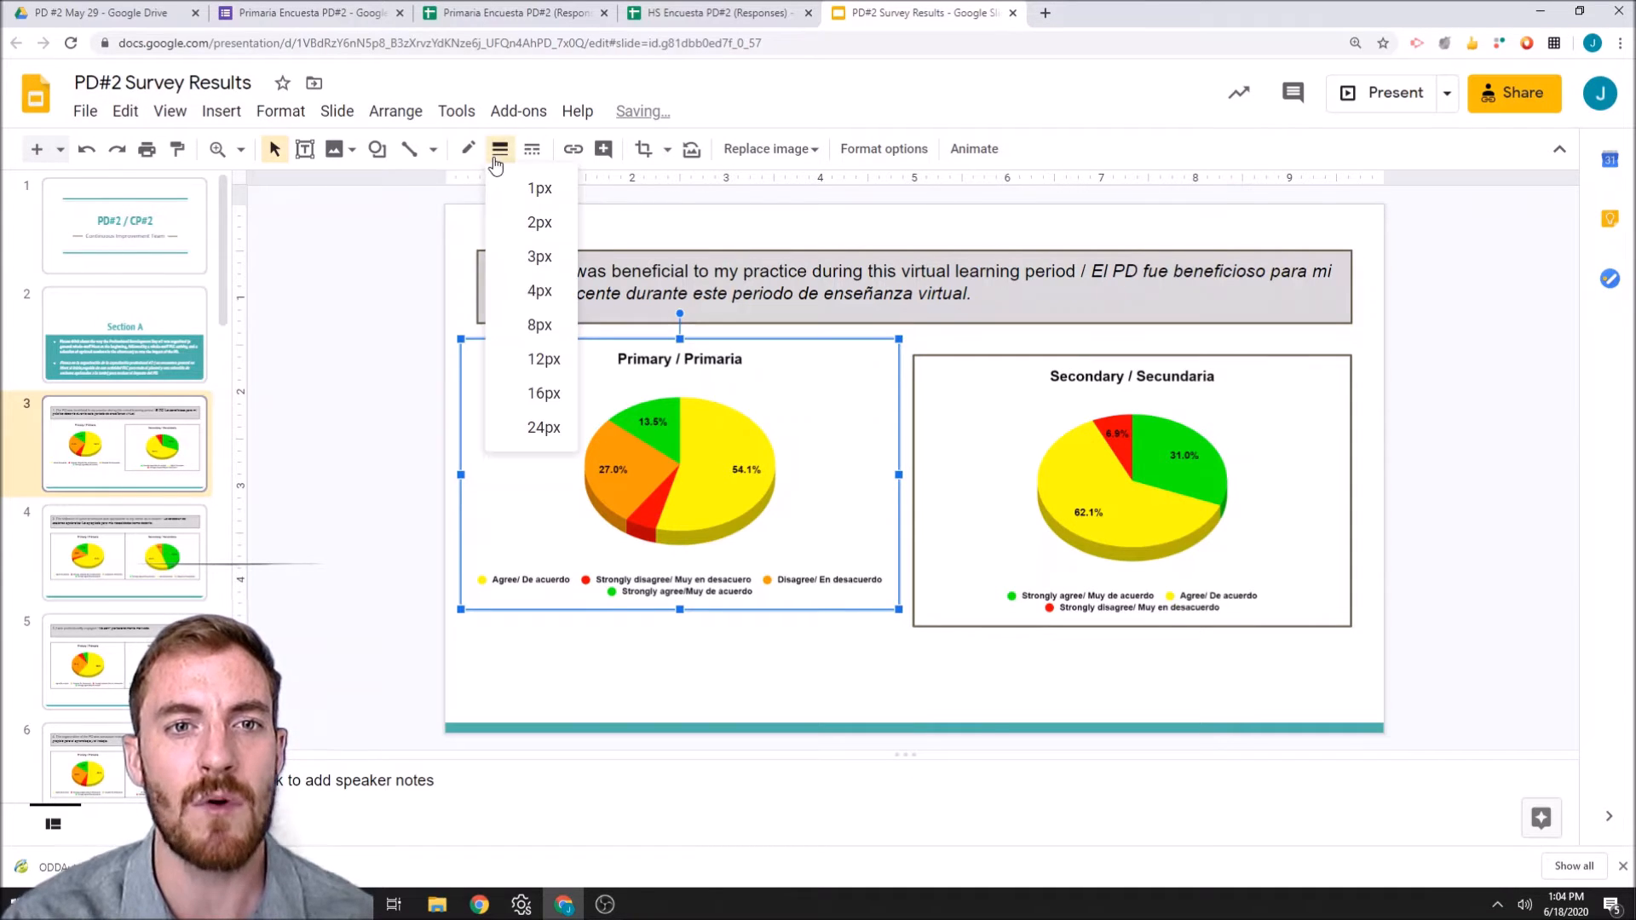
{"action": "left_click", "coordinate": [509, 222]}
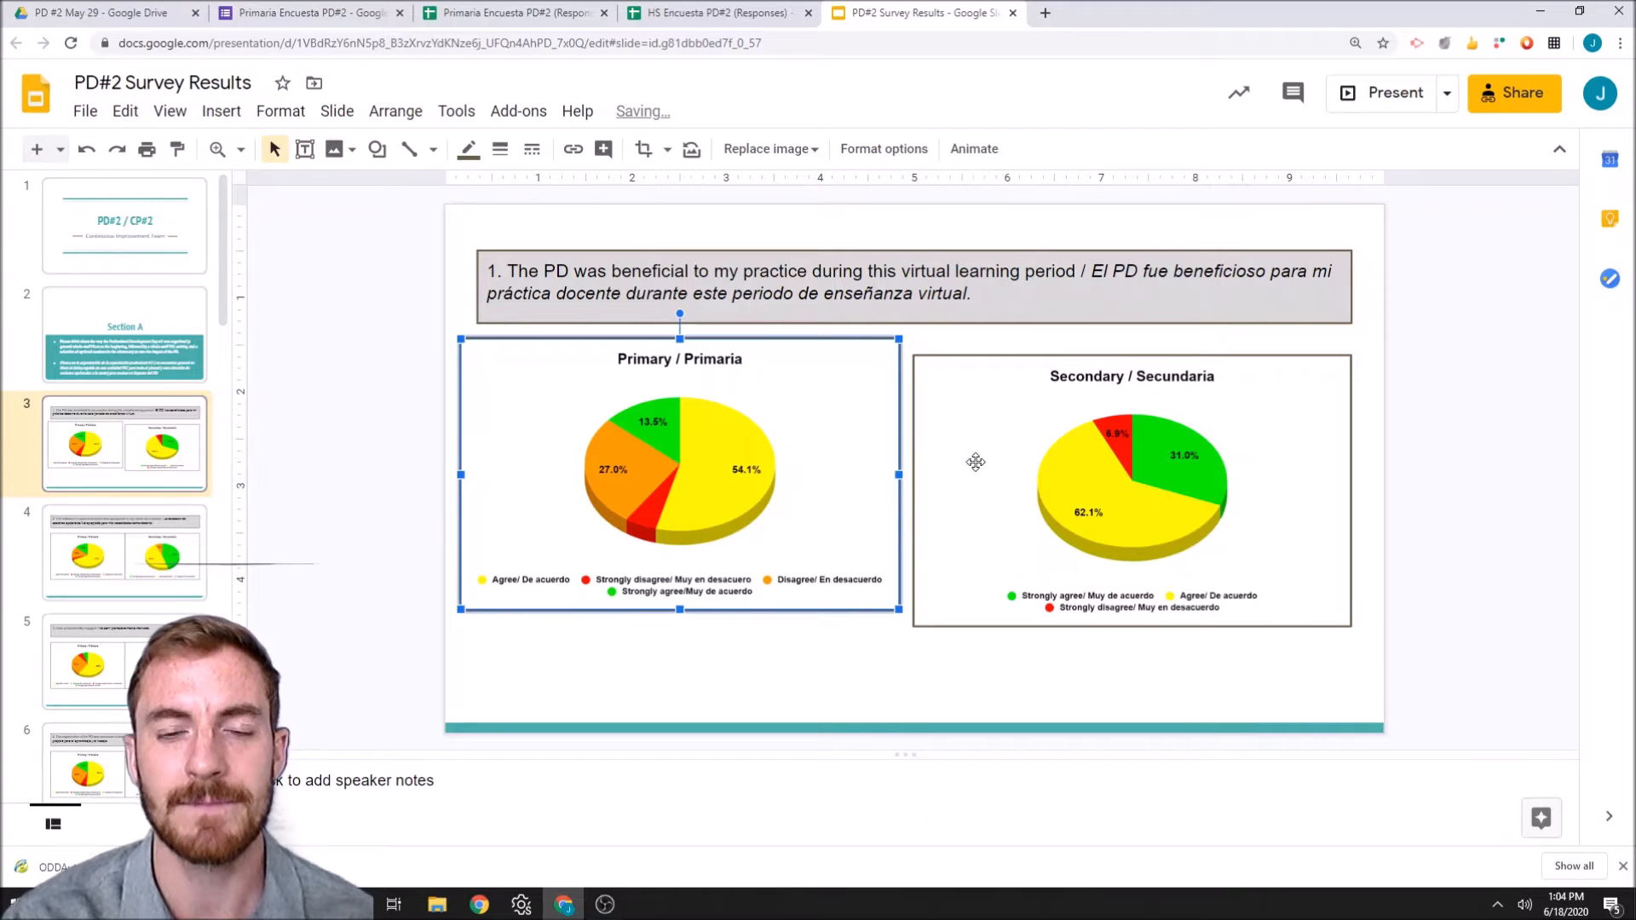
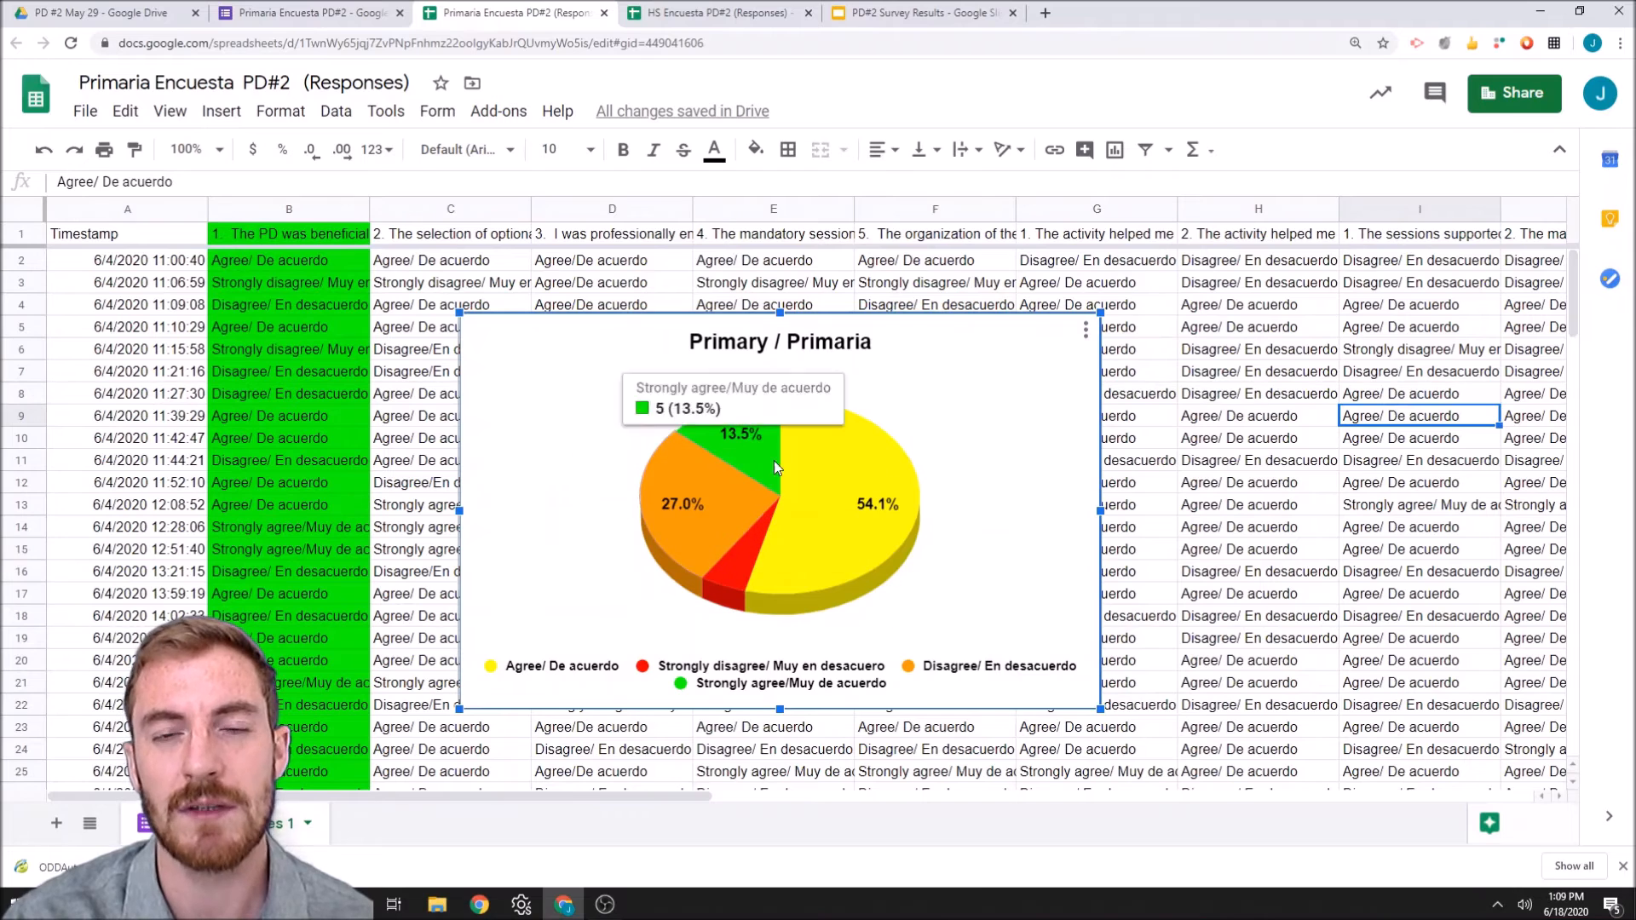
Step: In the Primaria responses spreadsheet, move the Primary / Primaria chart clear of column C and select that column of question 2 responses
{"action": "left_click_drag", "start_coordinate": [973, 515], "coordinate": [1138, 502]}
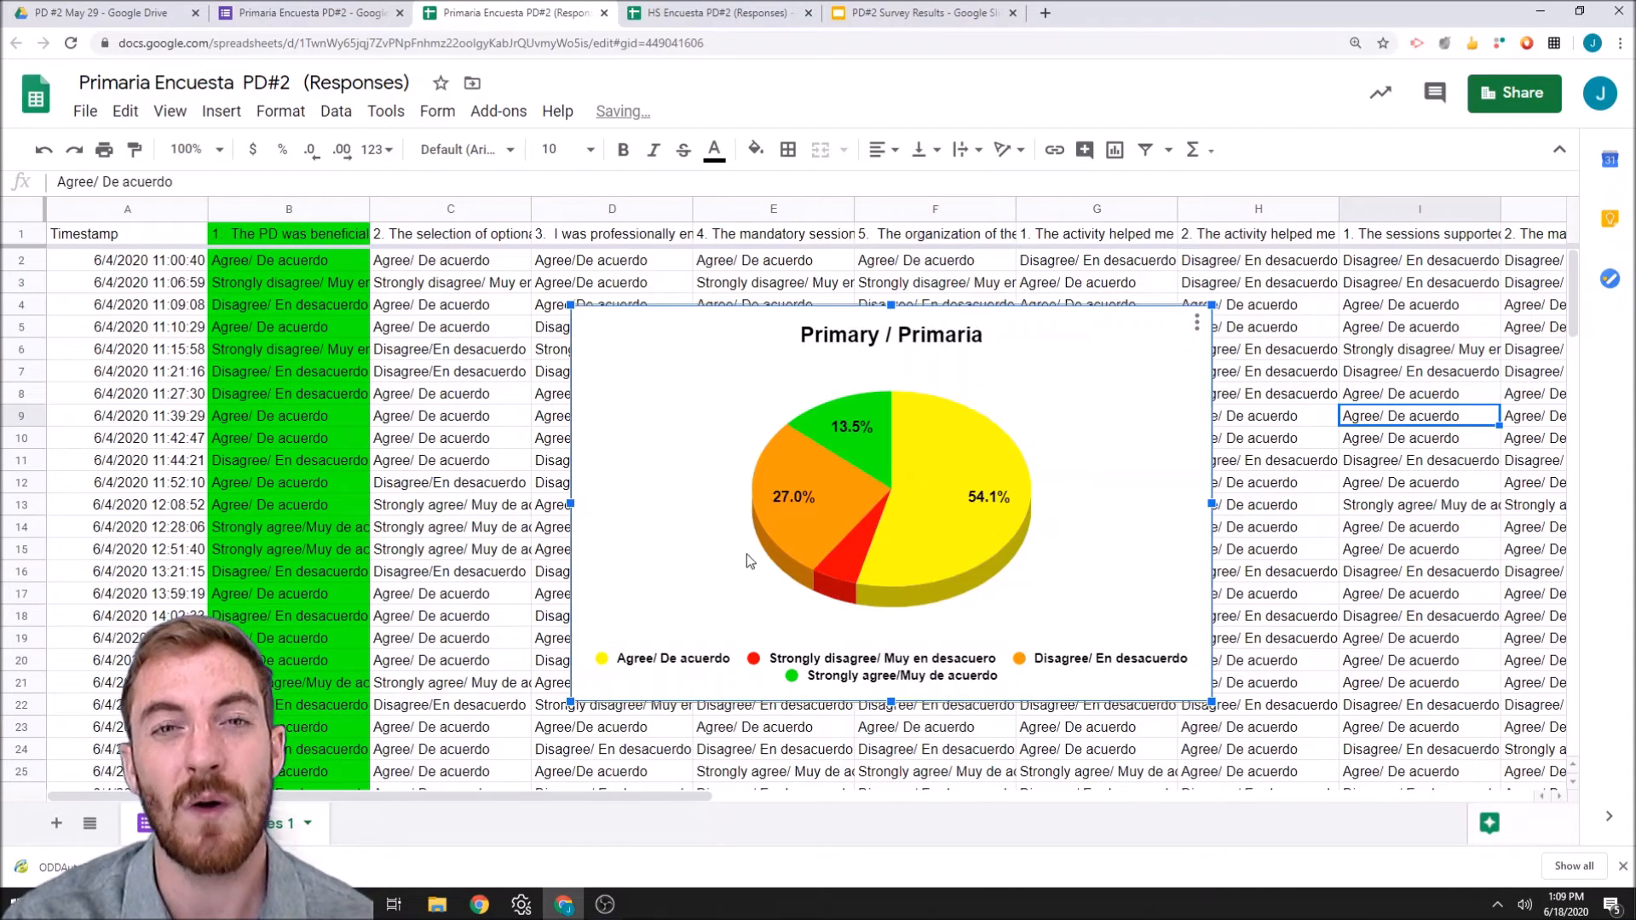
{"action": "left_click", "coordinate": [1198, 324]}
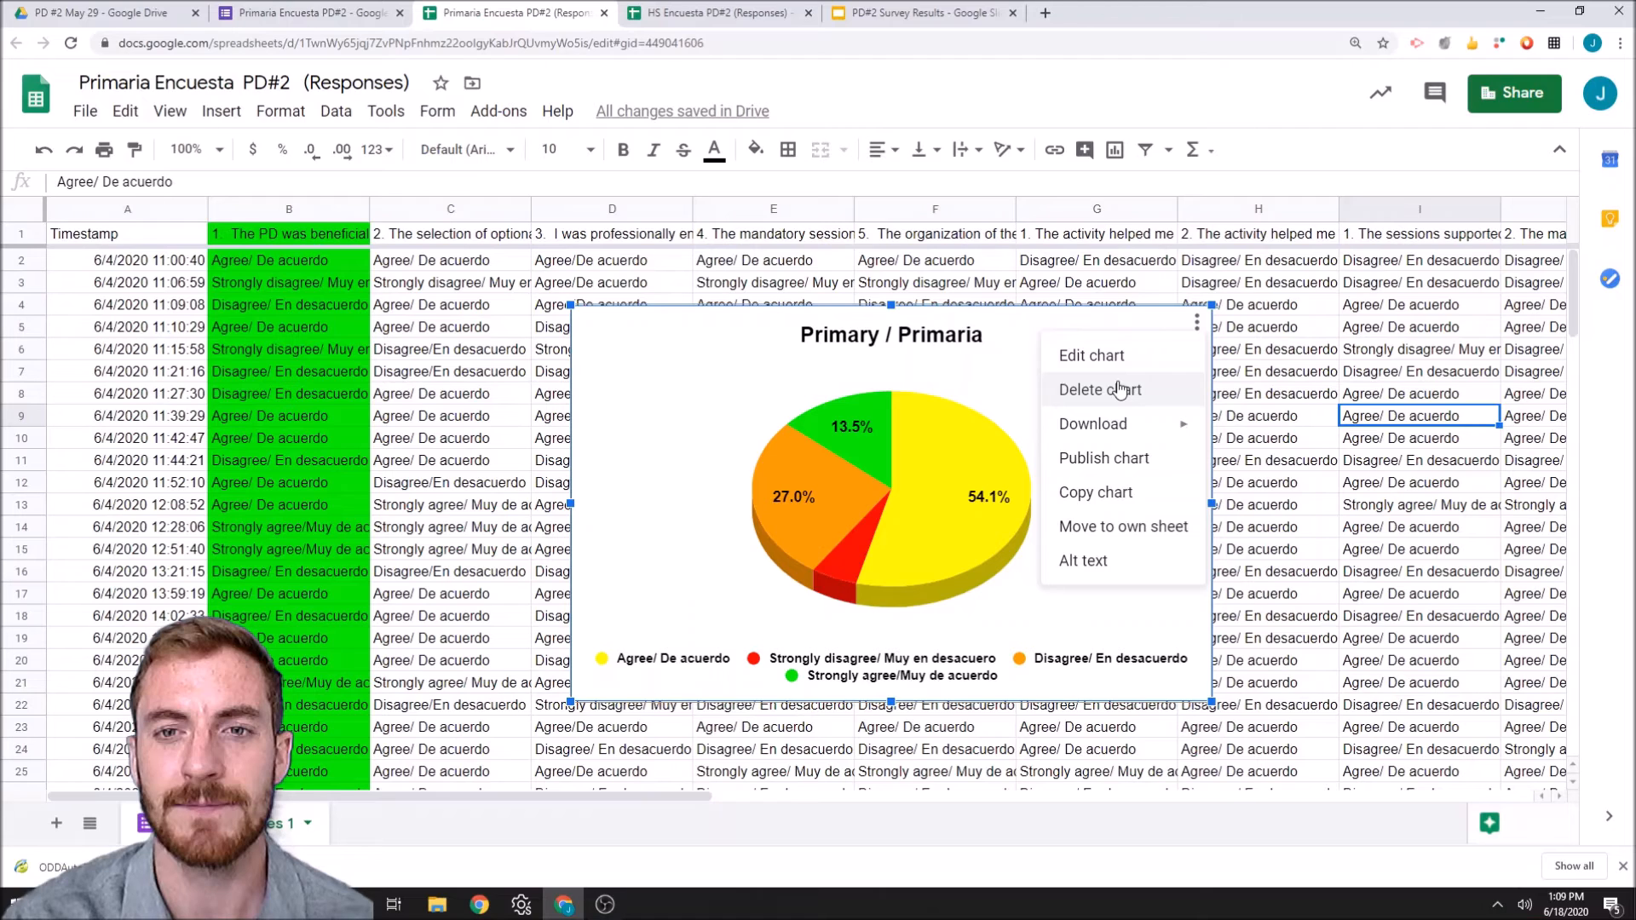
{"action": "left_click", "coordinate": [1093, 355]}
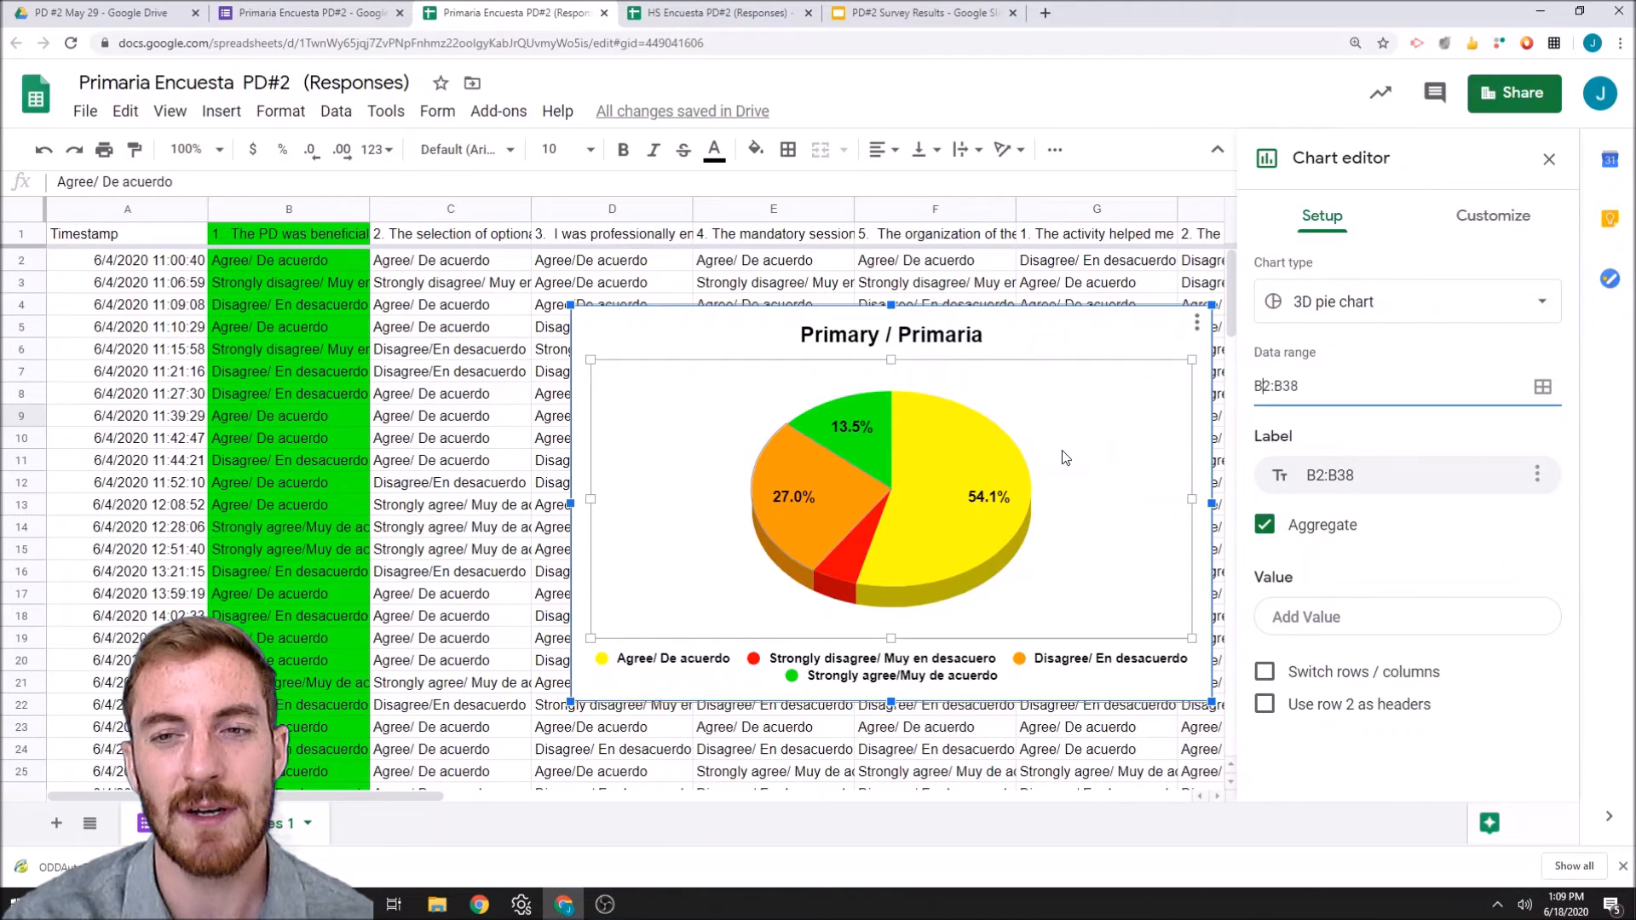
{"action": "left_click", "coordinate": [454, 210]}
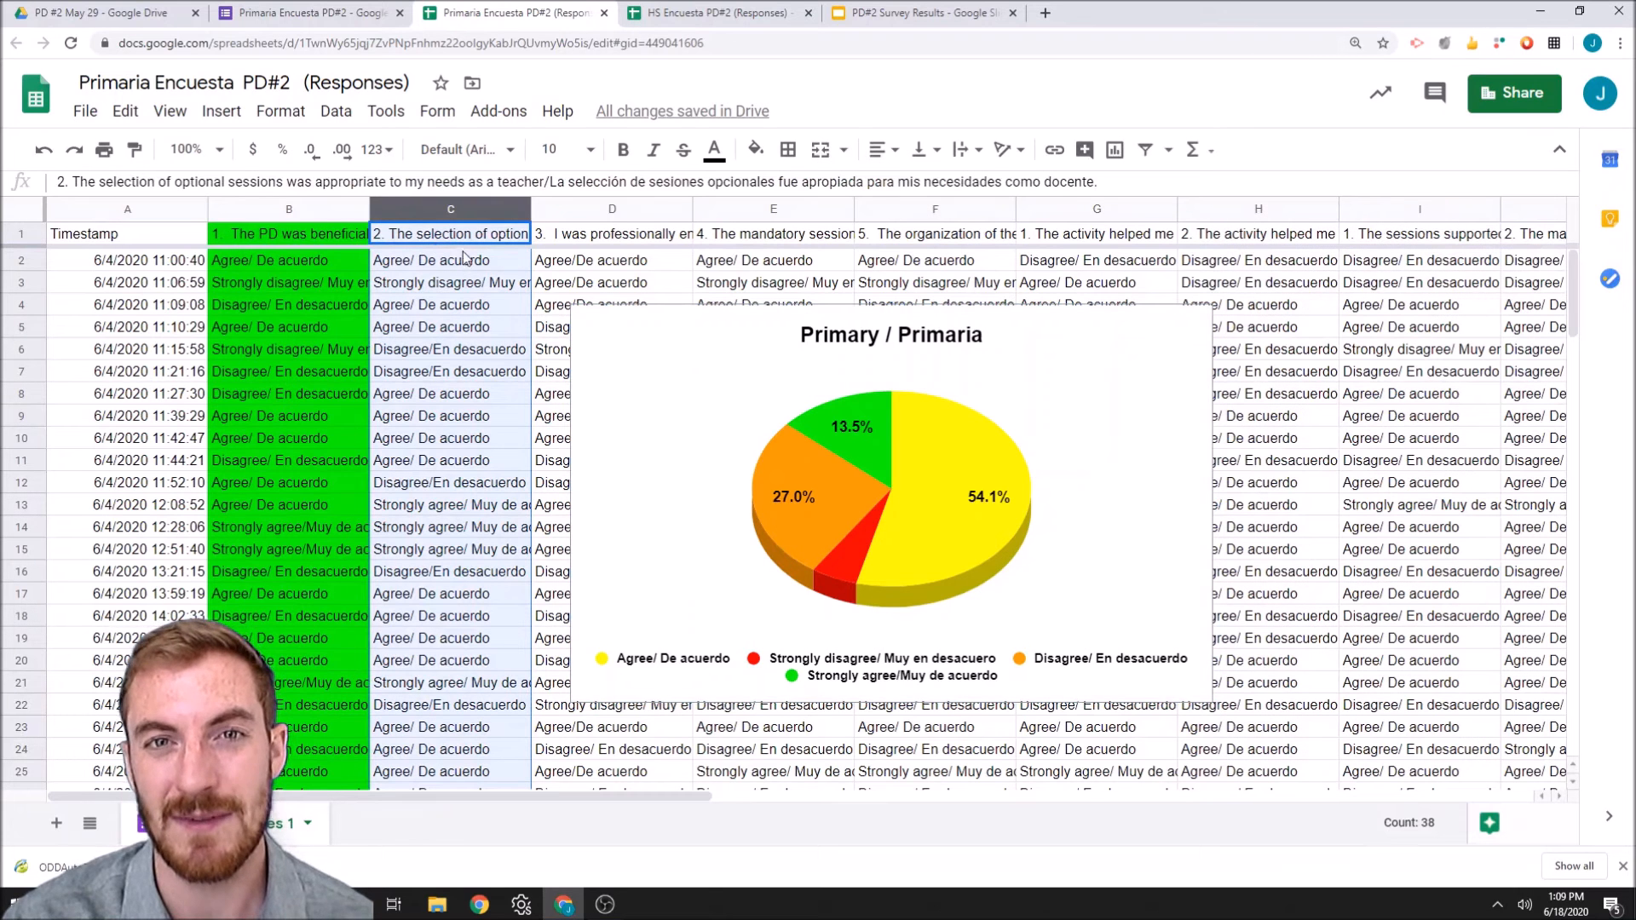
Step: Change the data range of the Primary / Primaria chart to C2:C38
{"action": "left_click", "coordinate": [1124, 388]}
{"action": "left_click", "coordinate": [1197, 327]}
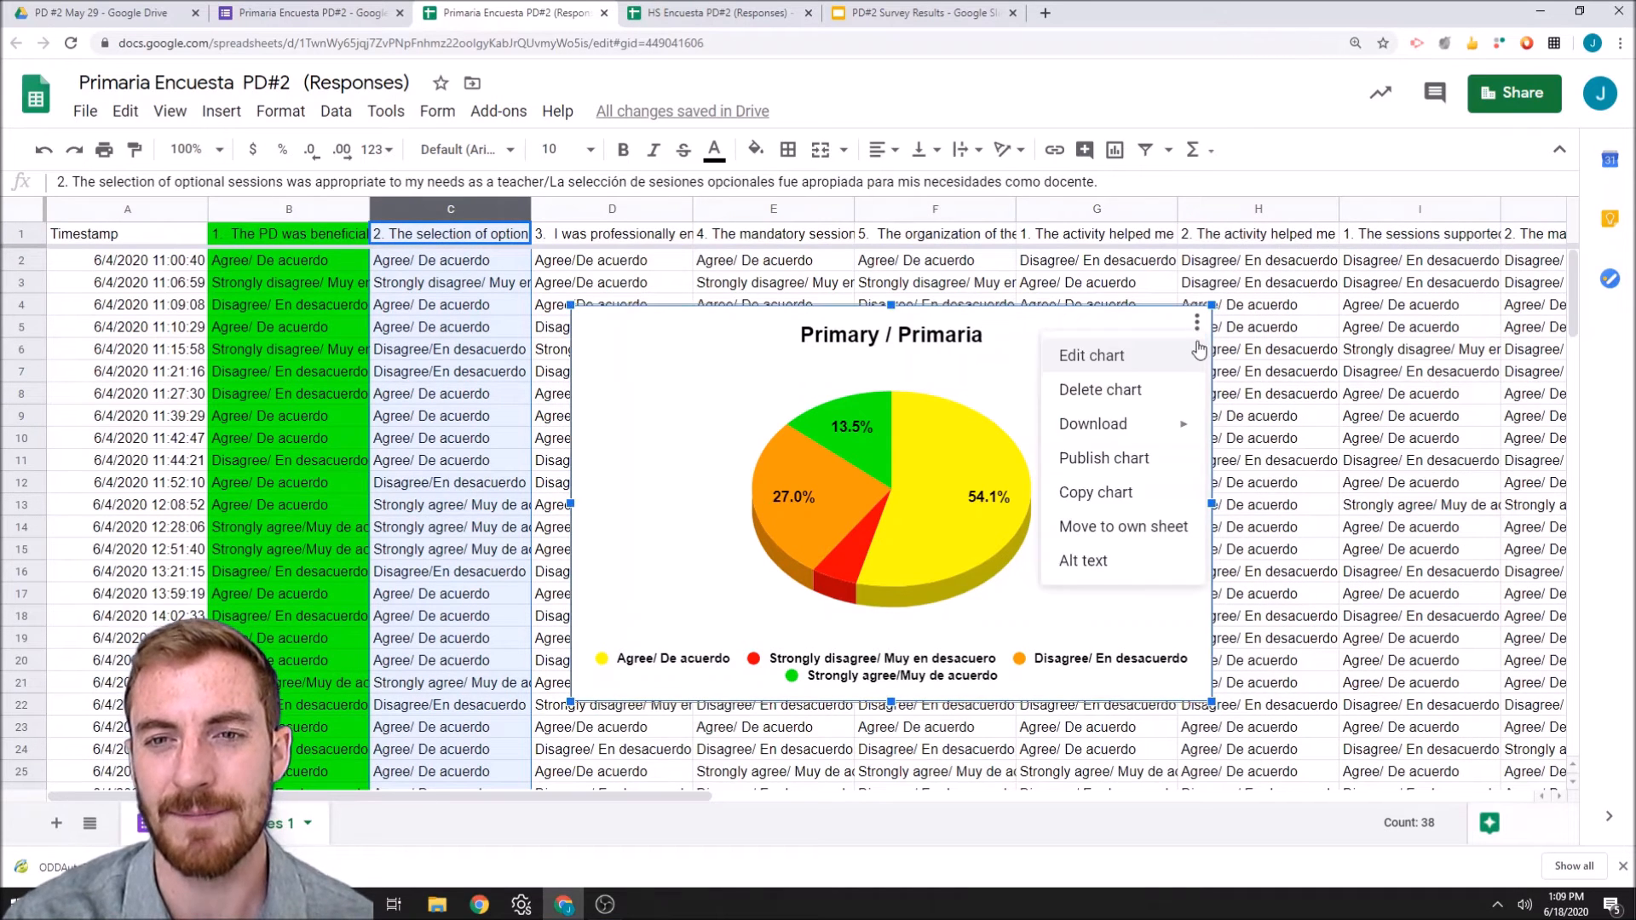
{"action": "left_click", "coordinate": [1065, 354]}
{"action": "left_click", "coordinate": [1262, 387]}
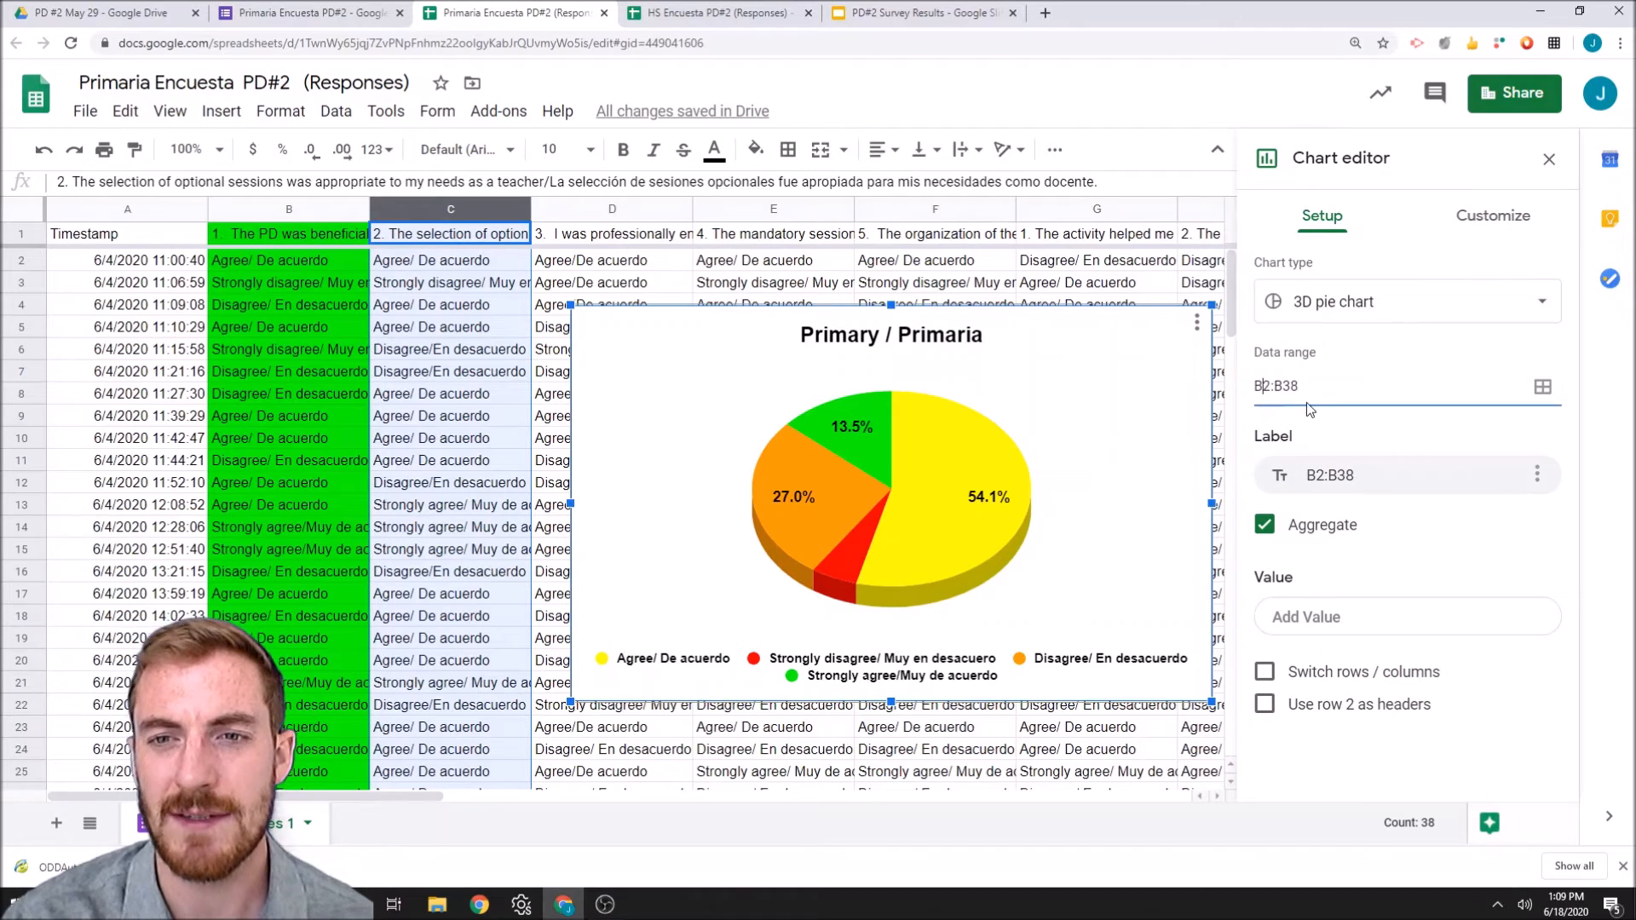
{"action": "left_click", "coordinate": [1543, 389]}
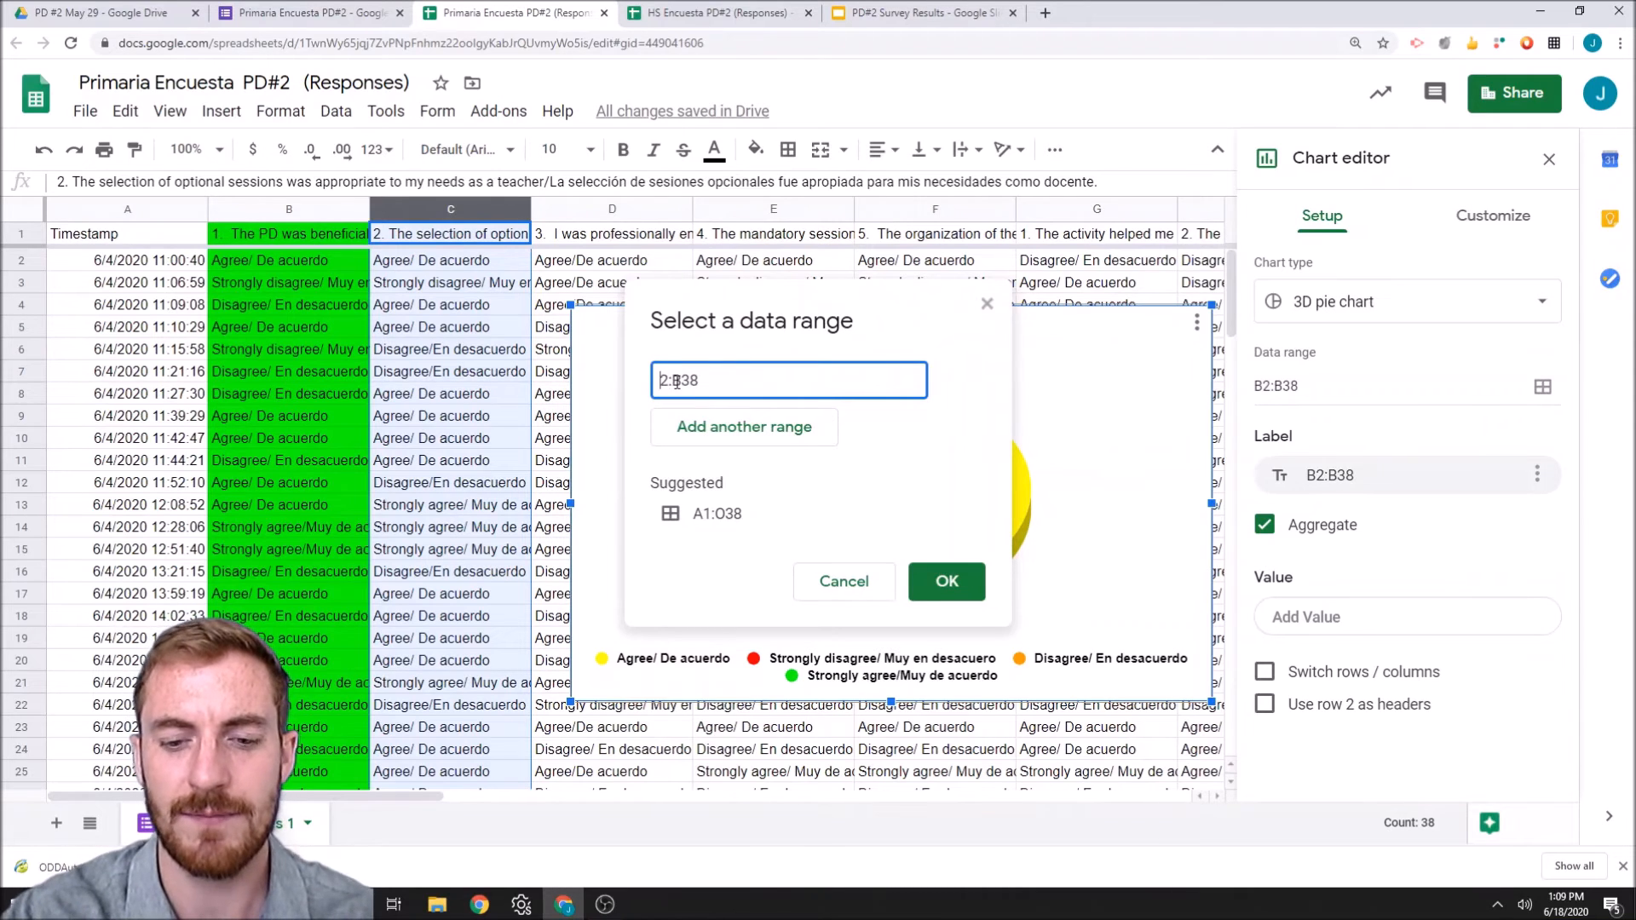
{"action": "type", "text": "C"}
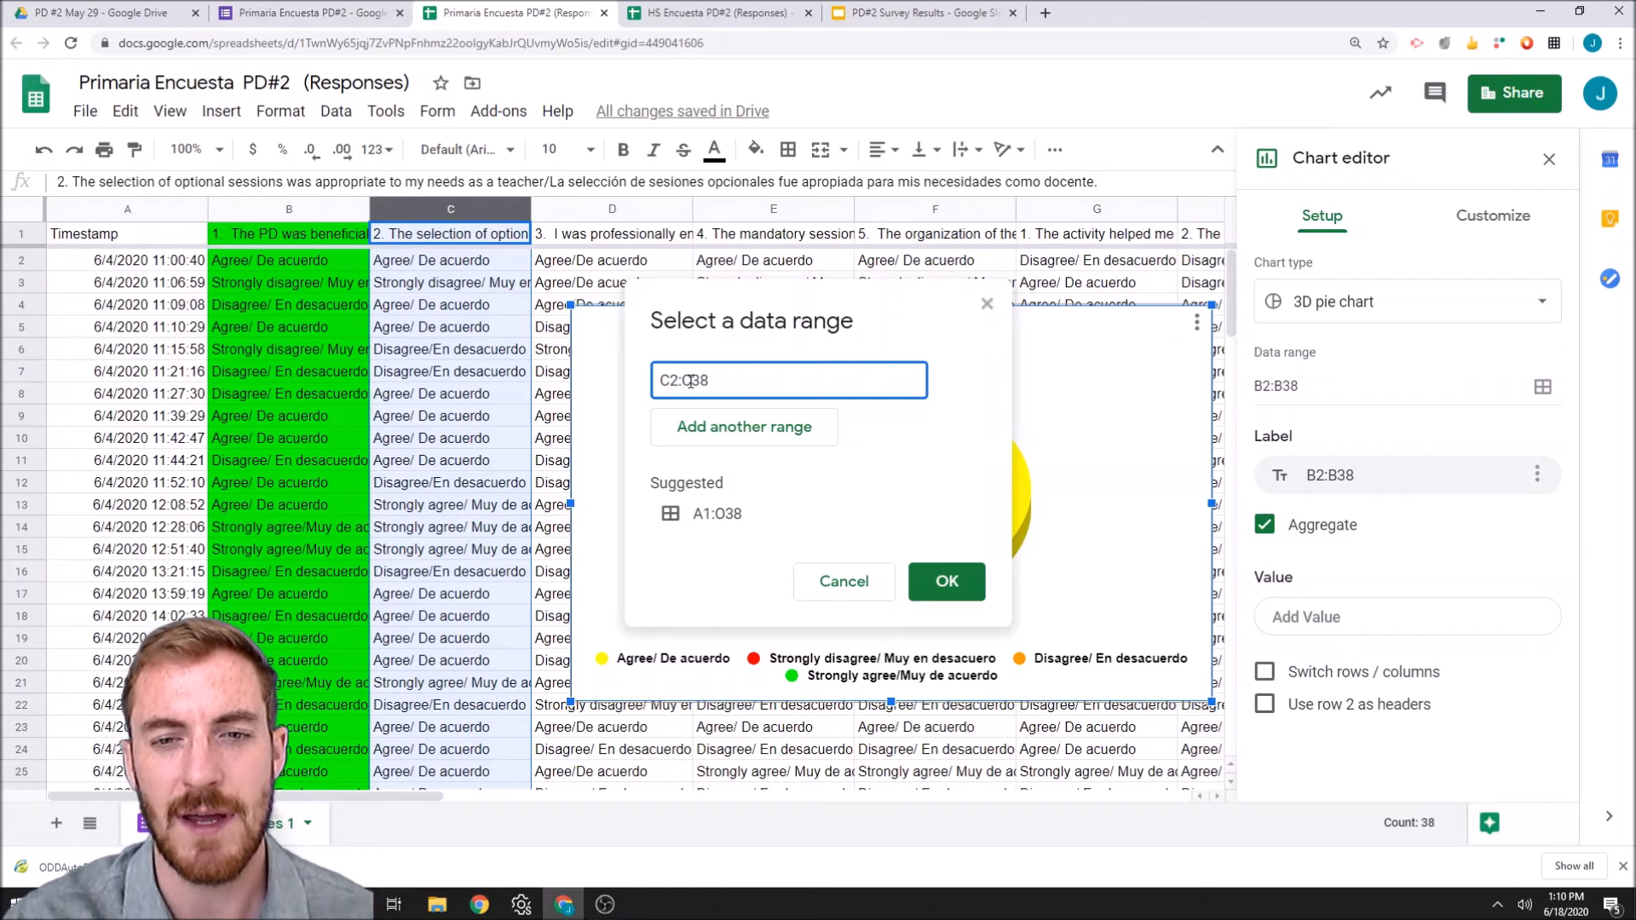
{"action": "left_click", "coordinate": [964, 590]}
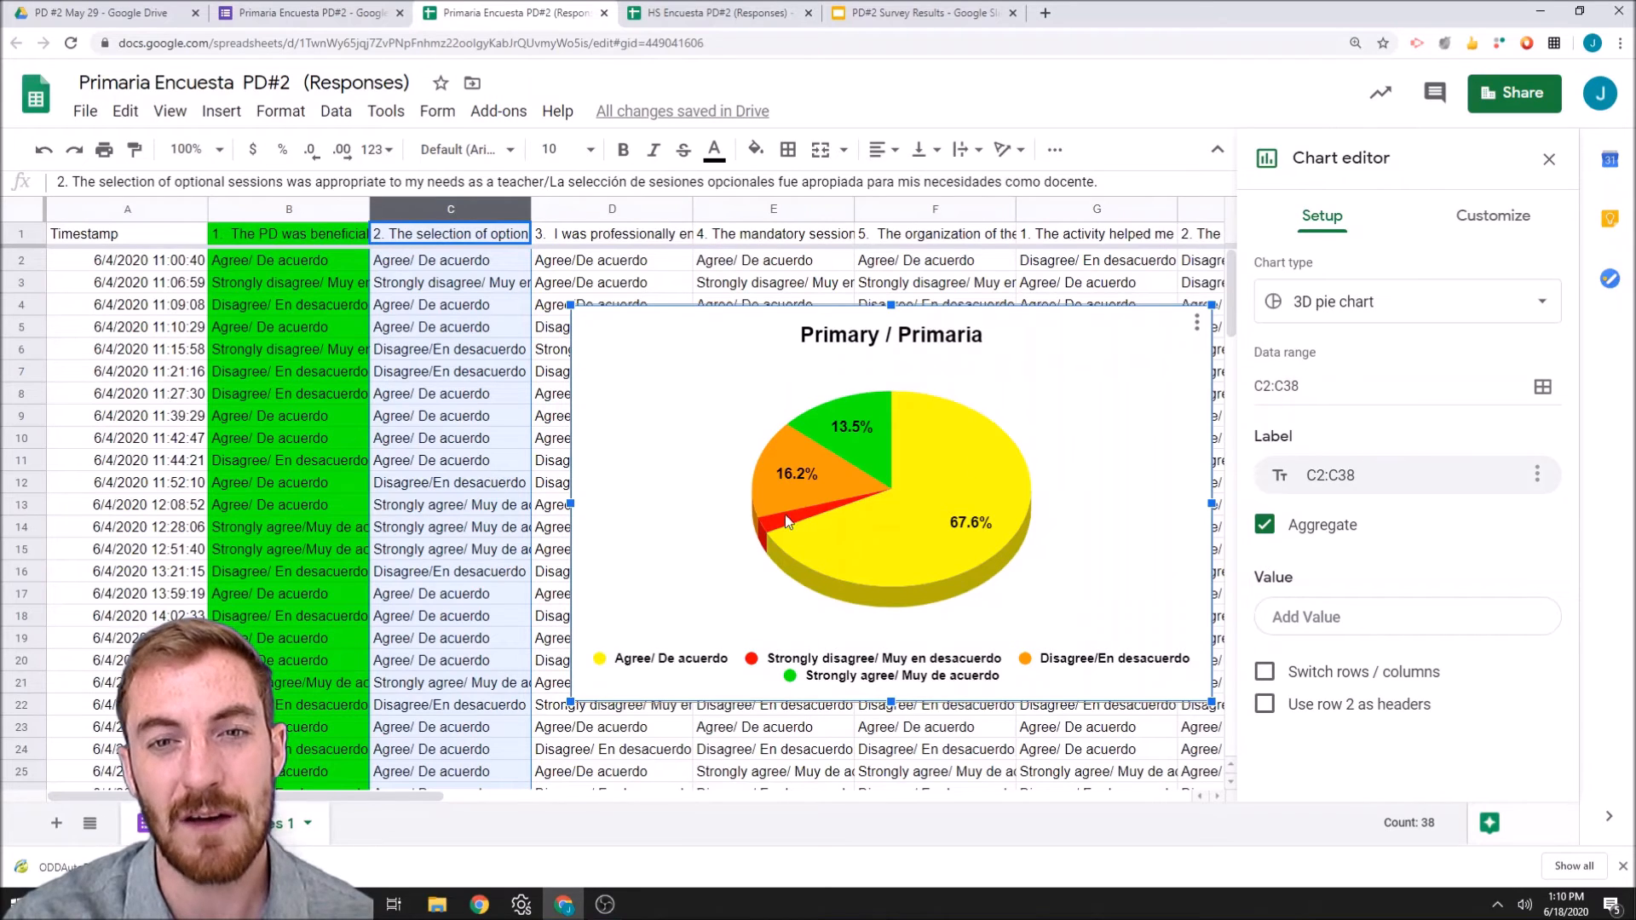
Step: Check the colors assigned to the response slices of the updated Primary / Primaria chart, and close the chart editor
{"action": "left_click", "coordinate": [1106, 381]}
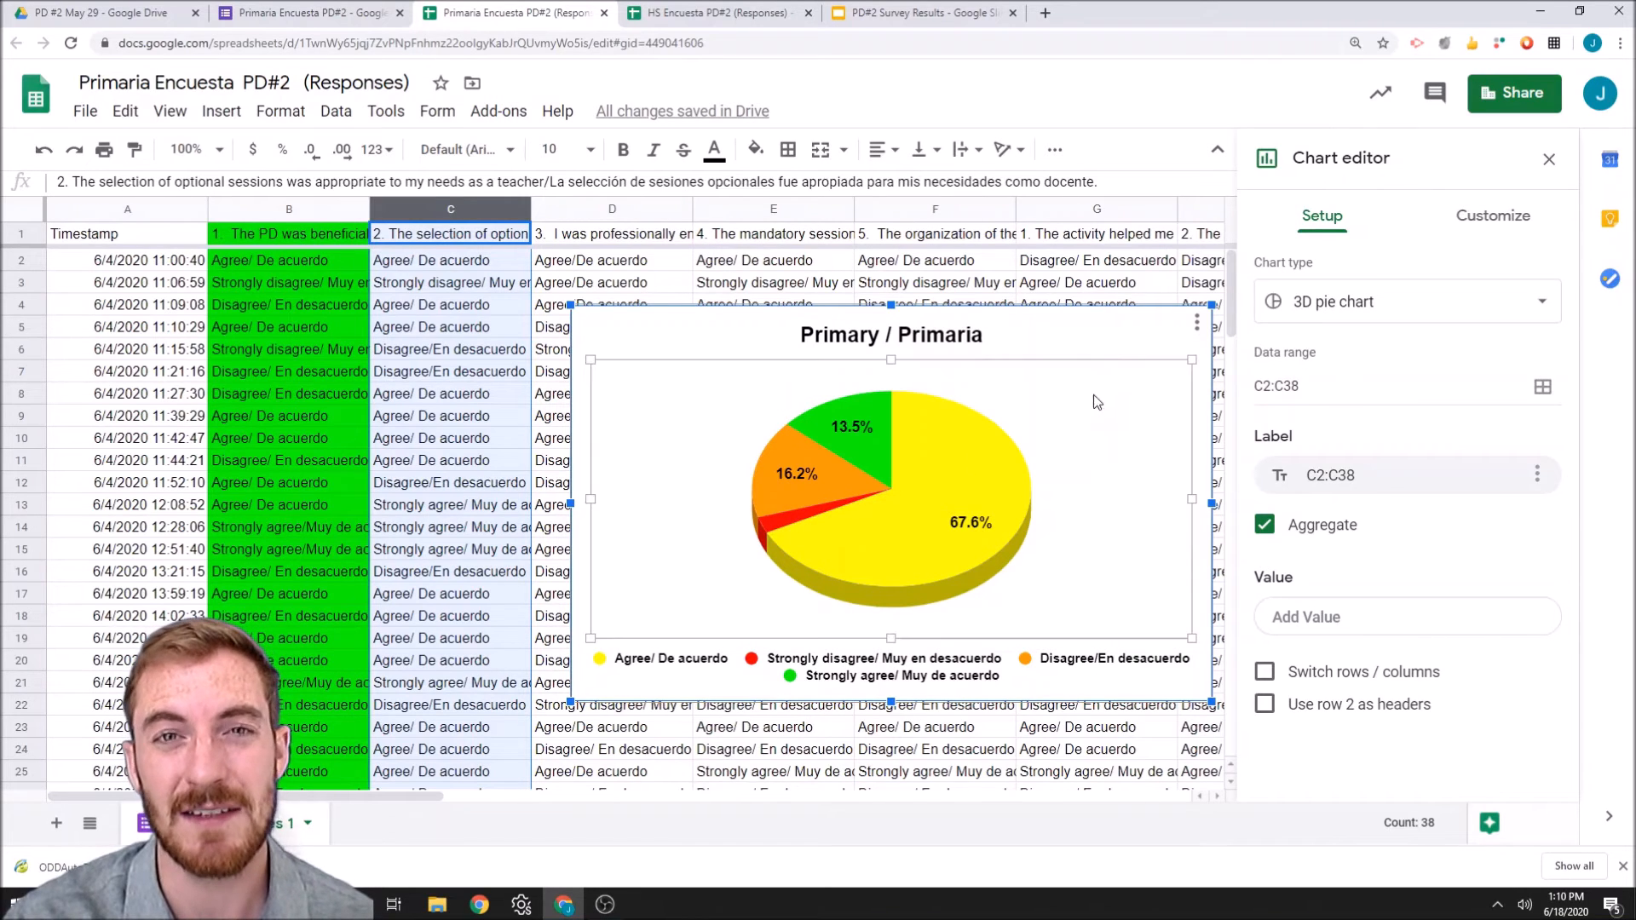
{"action": "left_click", "coordinate": [1055, 330]}
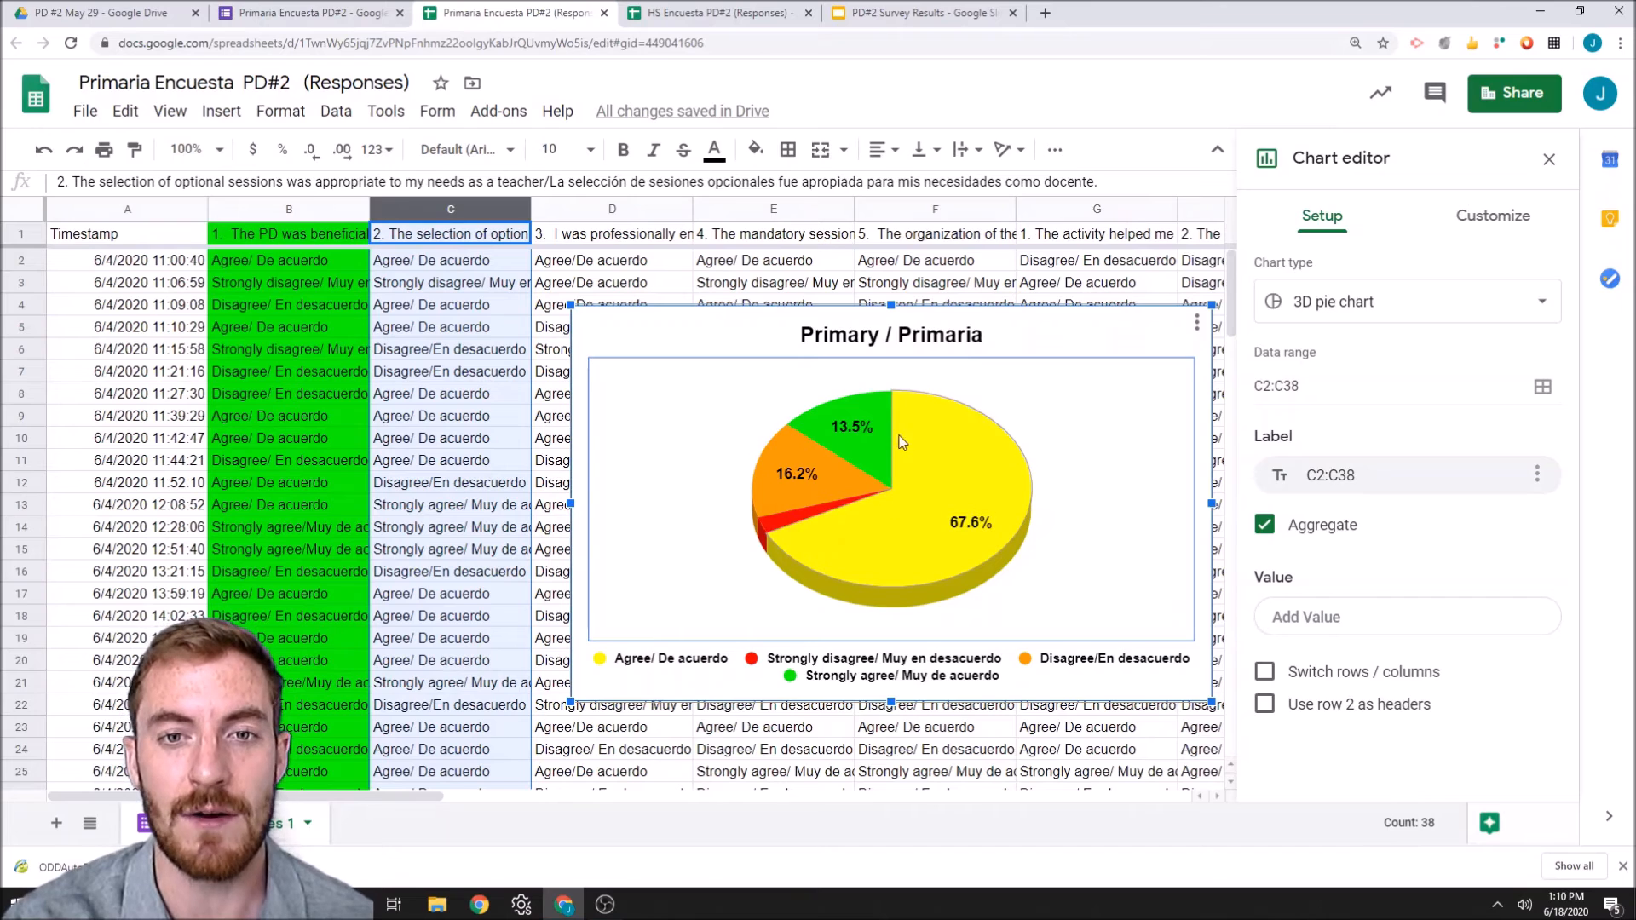
{"action": "double_click", "coordinate": [876, 450]}
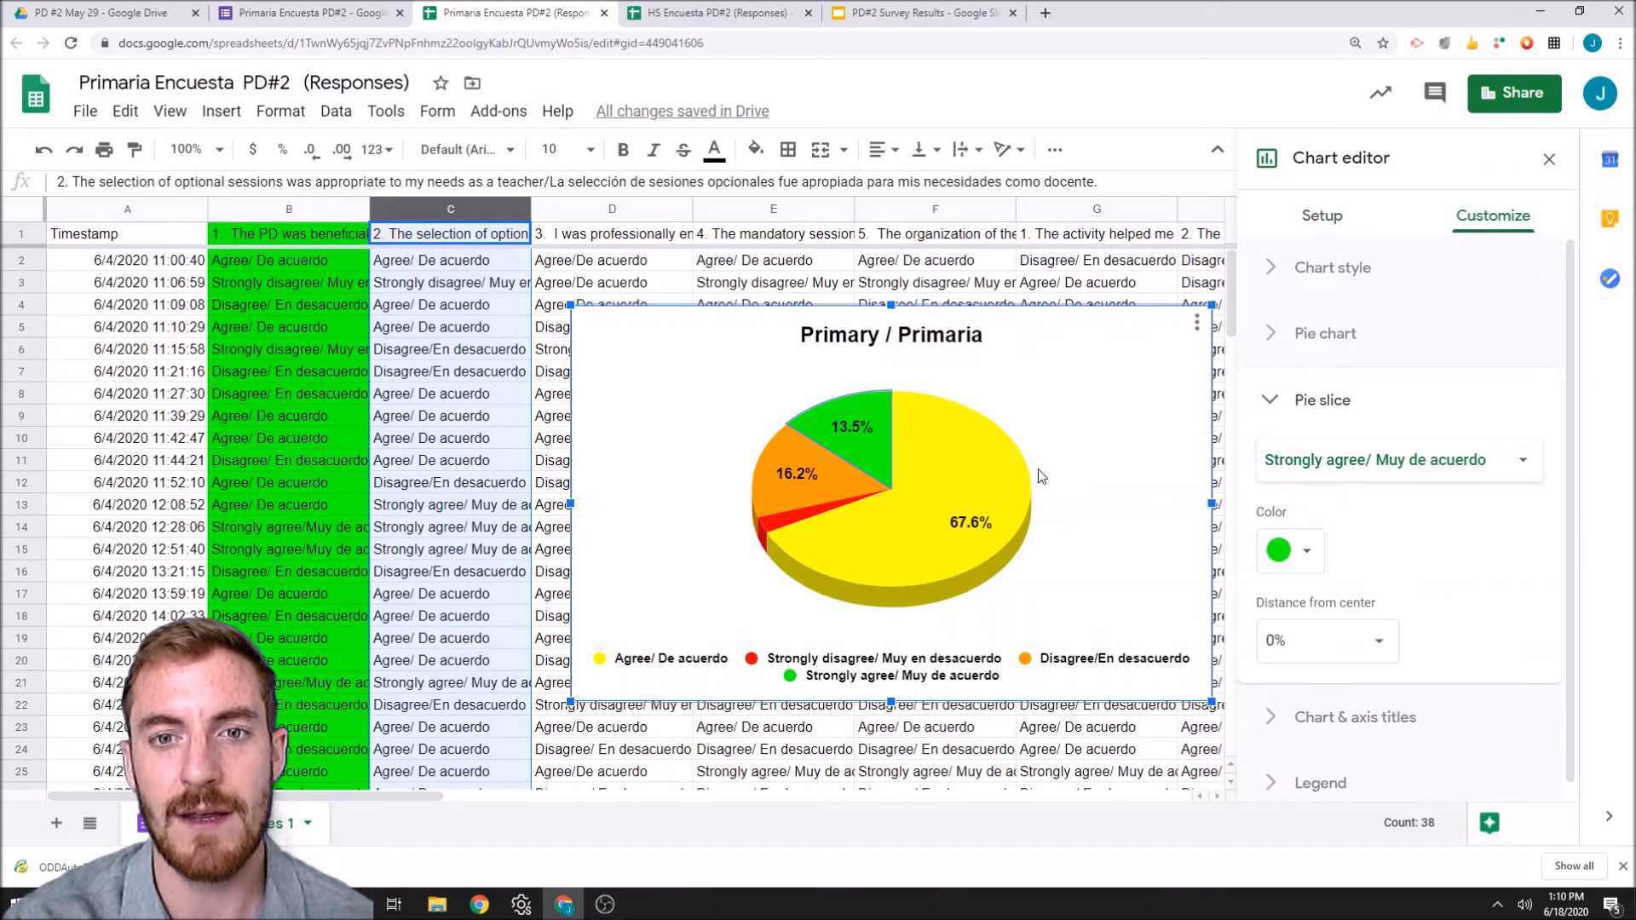
{"action": "left_click", "coordinate": [975, 474]}
{"action": "left_click", "coordinate": [791, 488]}
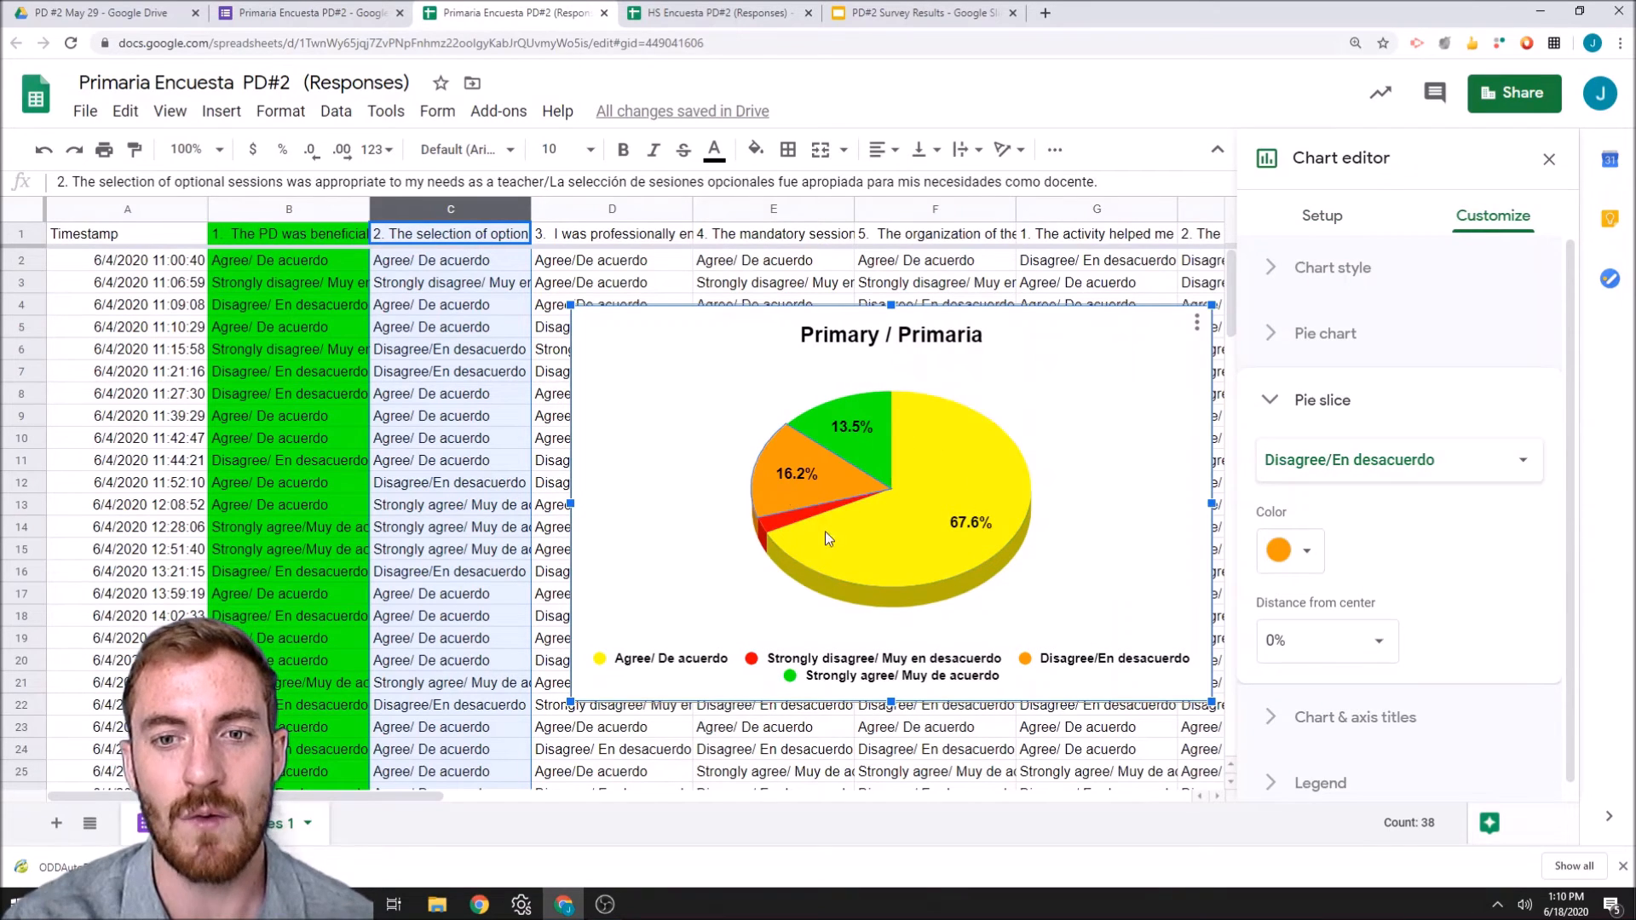
{"action": "left_click", "coordinate": [765, 529]}
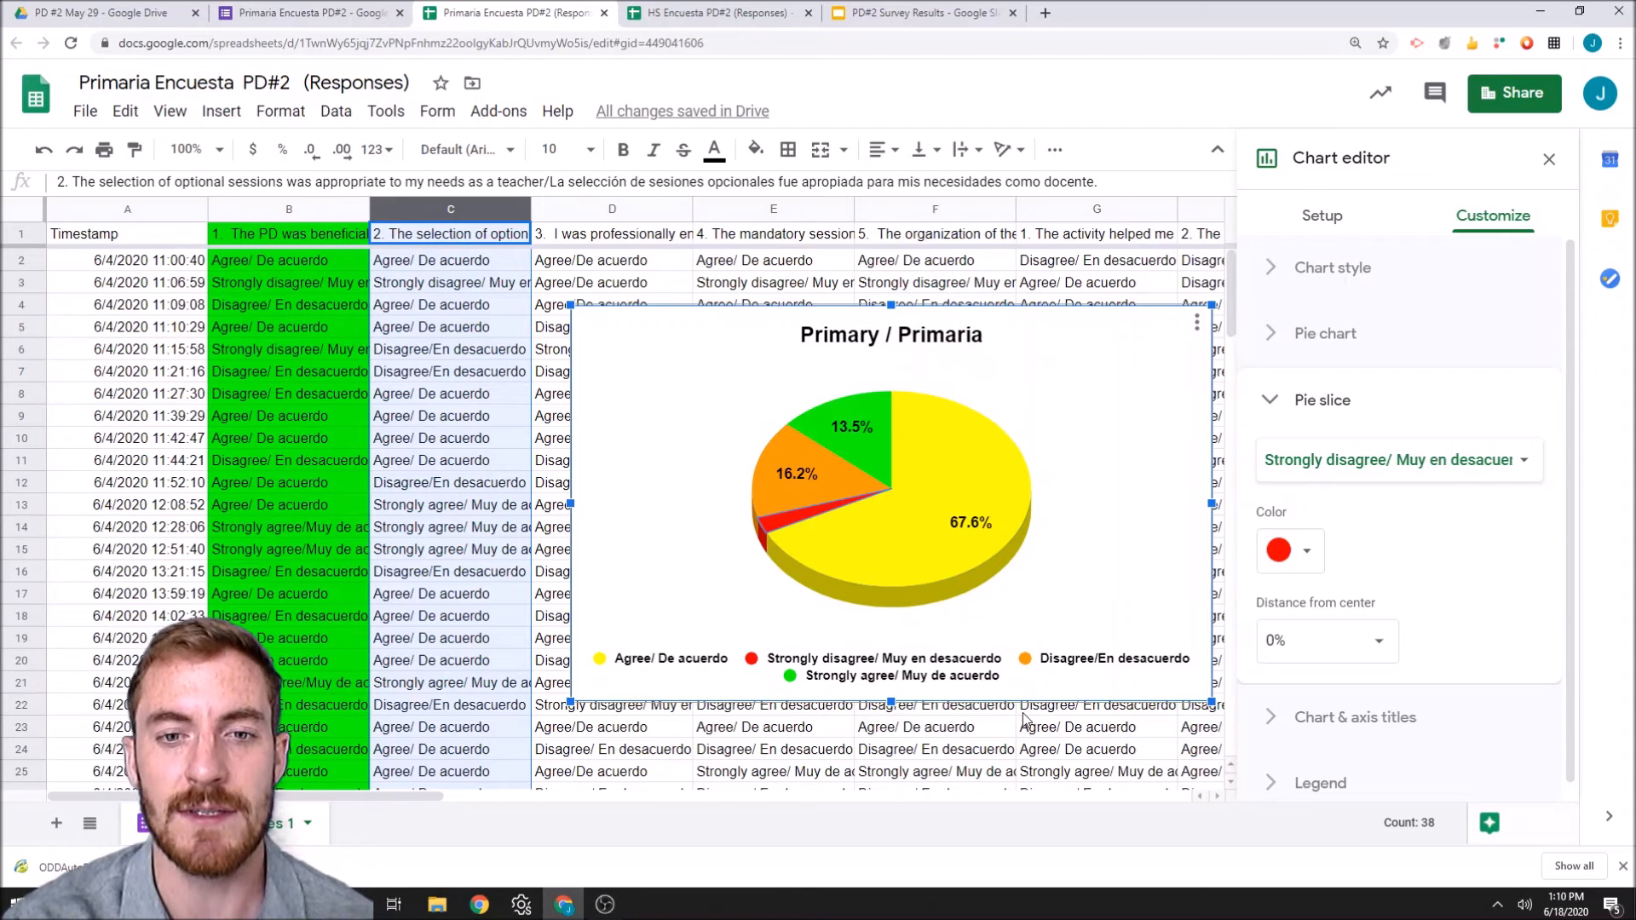
{"action": "left_click", "coordinate": [901, 754]}
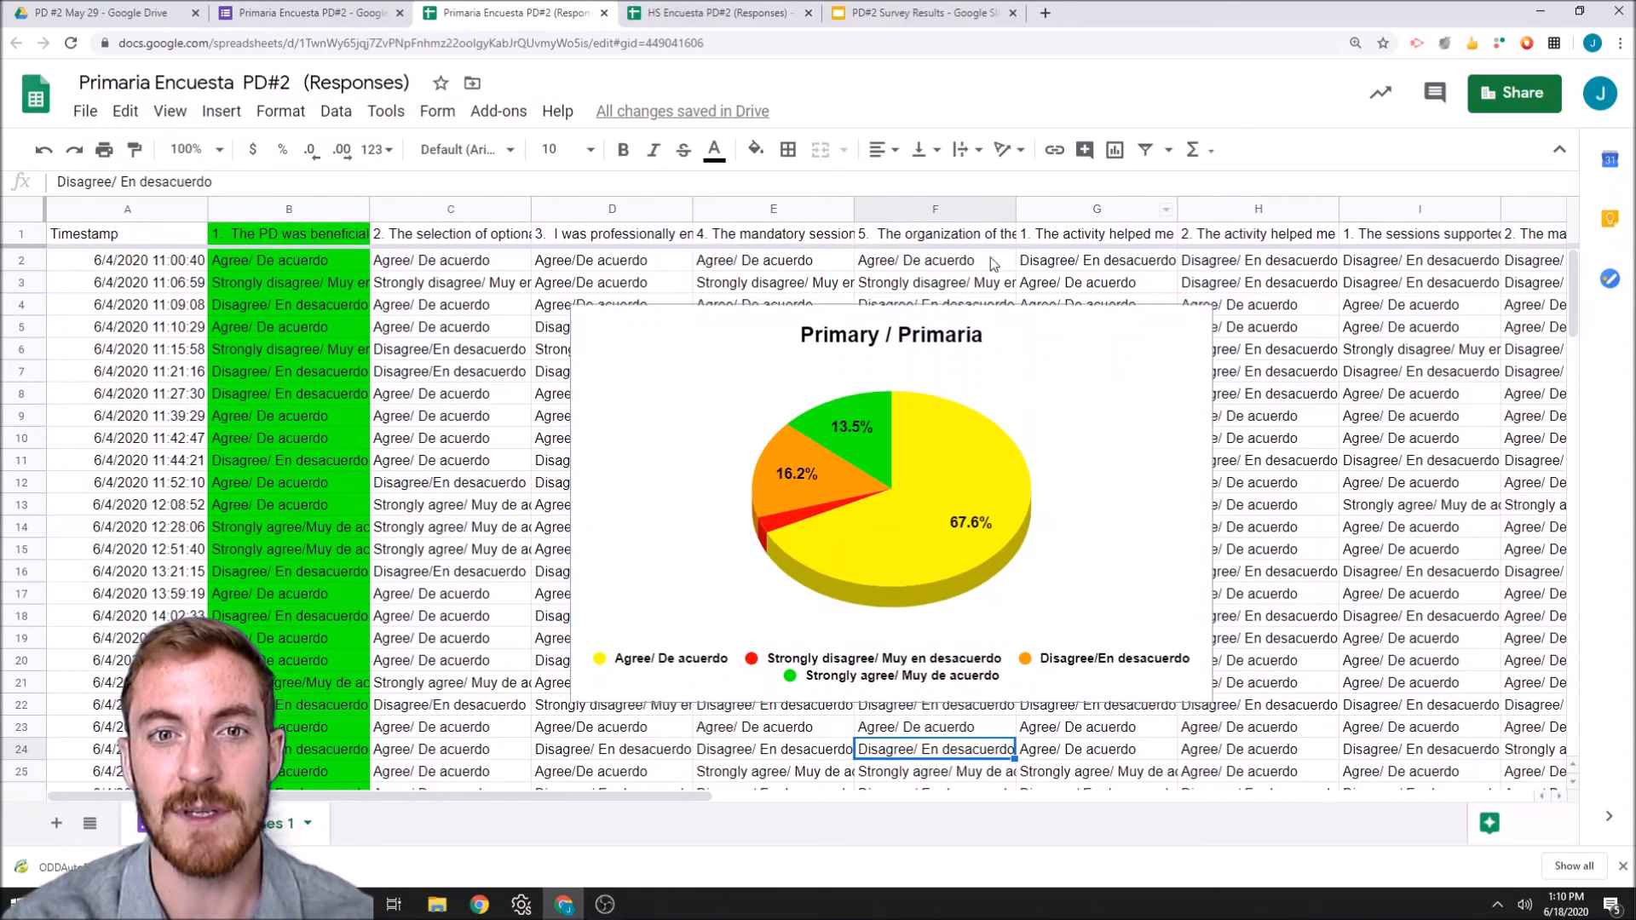
Step: Switch to the PD#2 Survey Results presentation and delete the Primary / Primaria chart from the question 2 slide
{"action": "left_click", "coordinate": [945, 10]}
{"action": "left_click", "coordinate": [156, 519]}
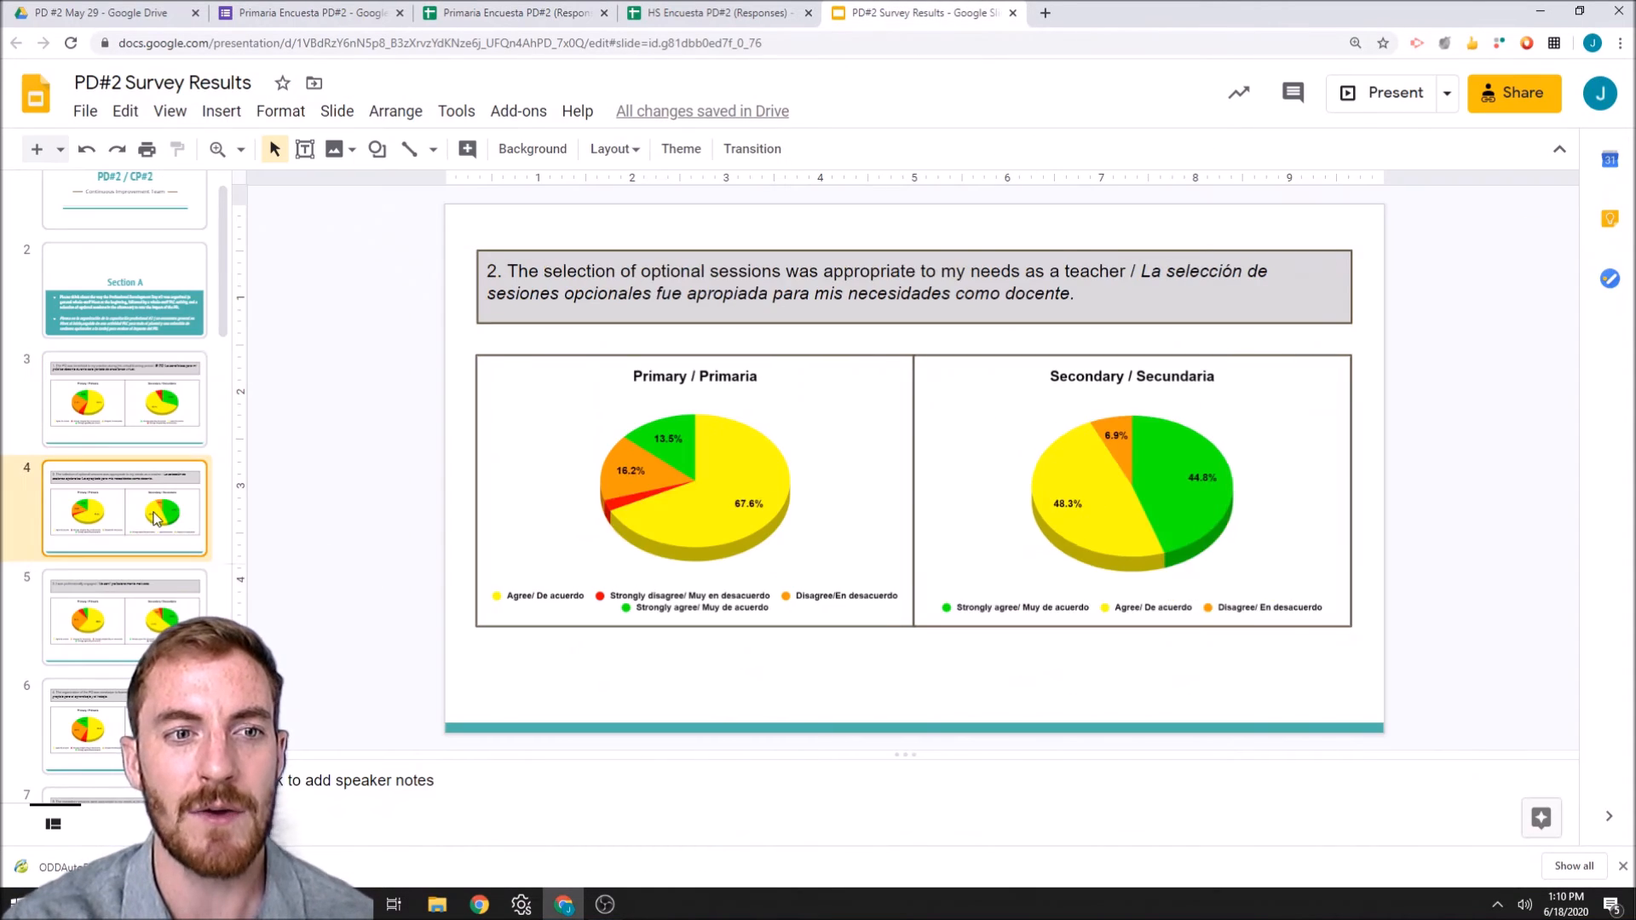
{"action": "left_click", "coordinate": [753, 453]}
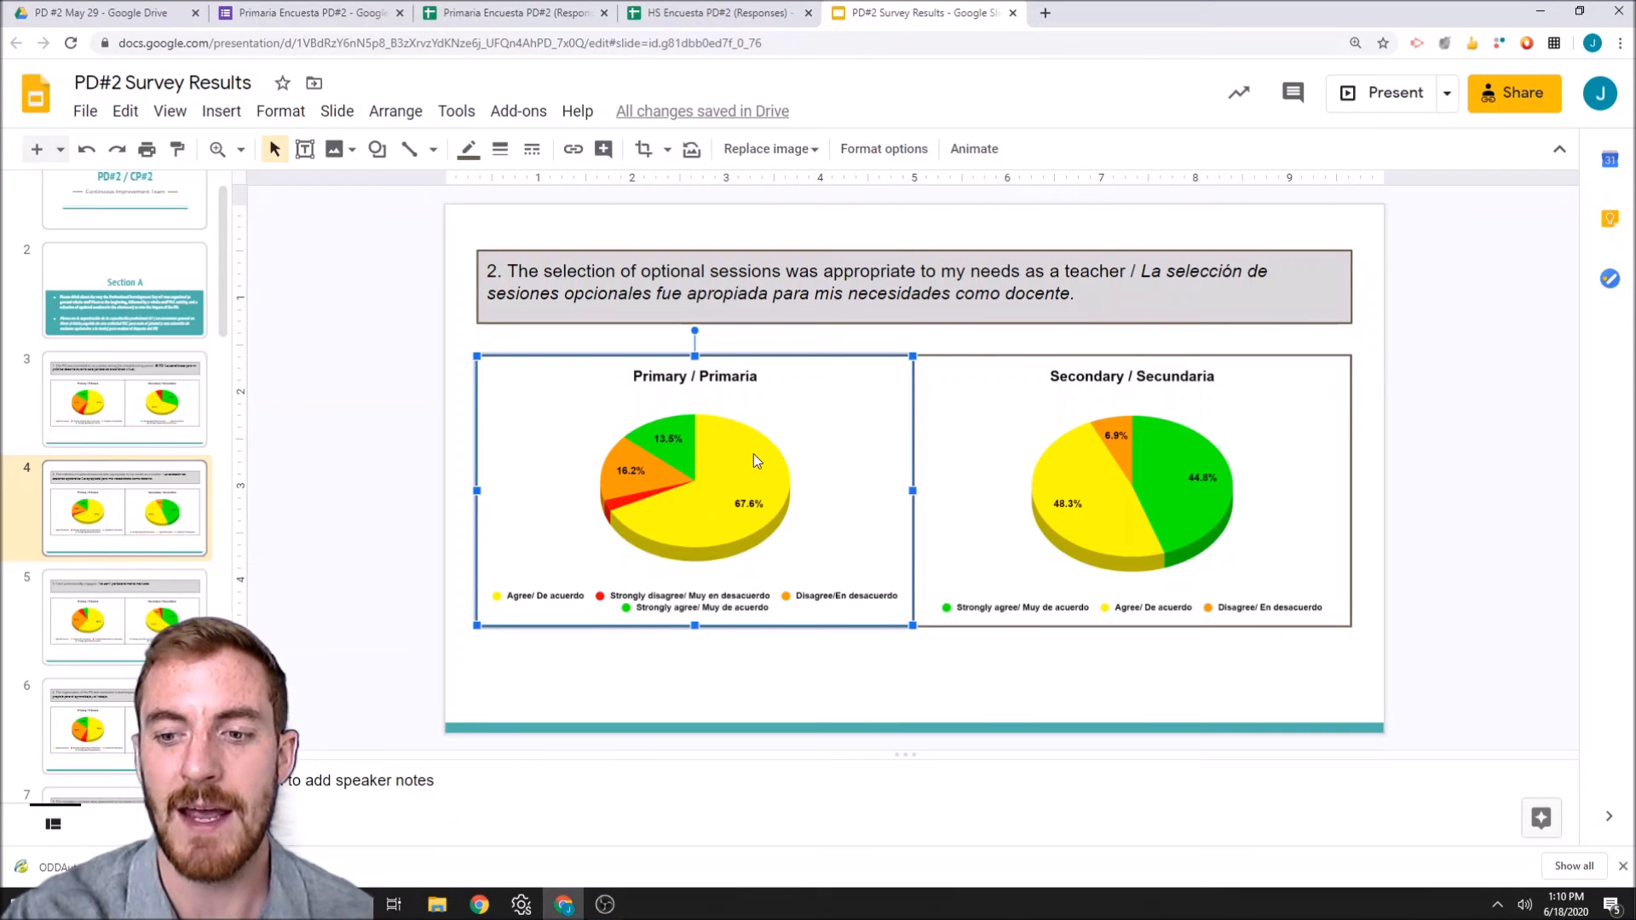
{"action": "key", "text": "Delete"}
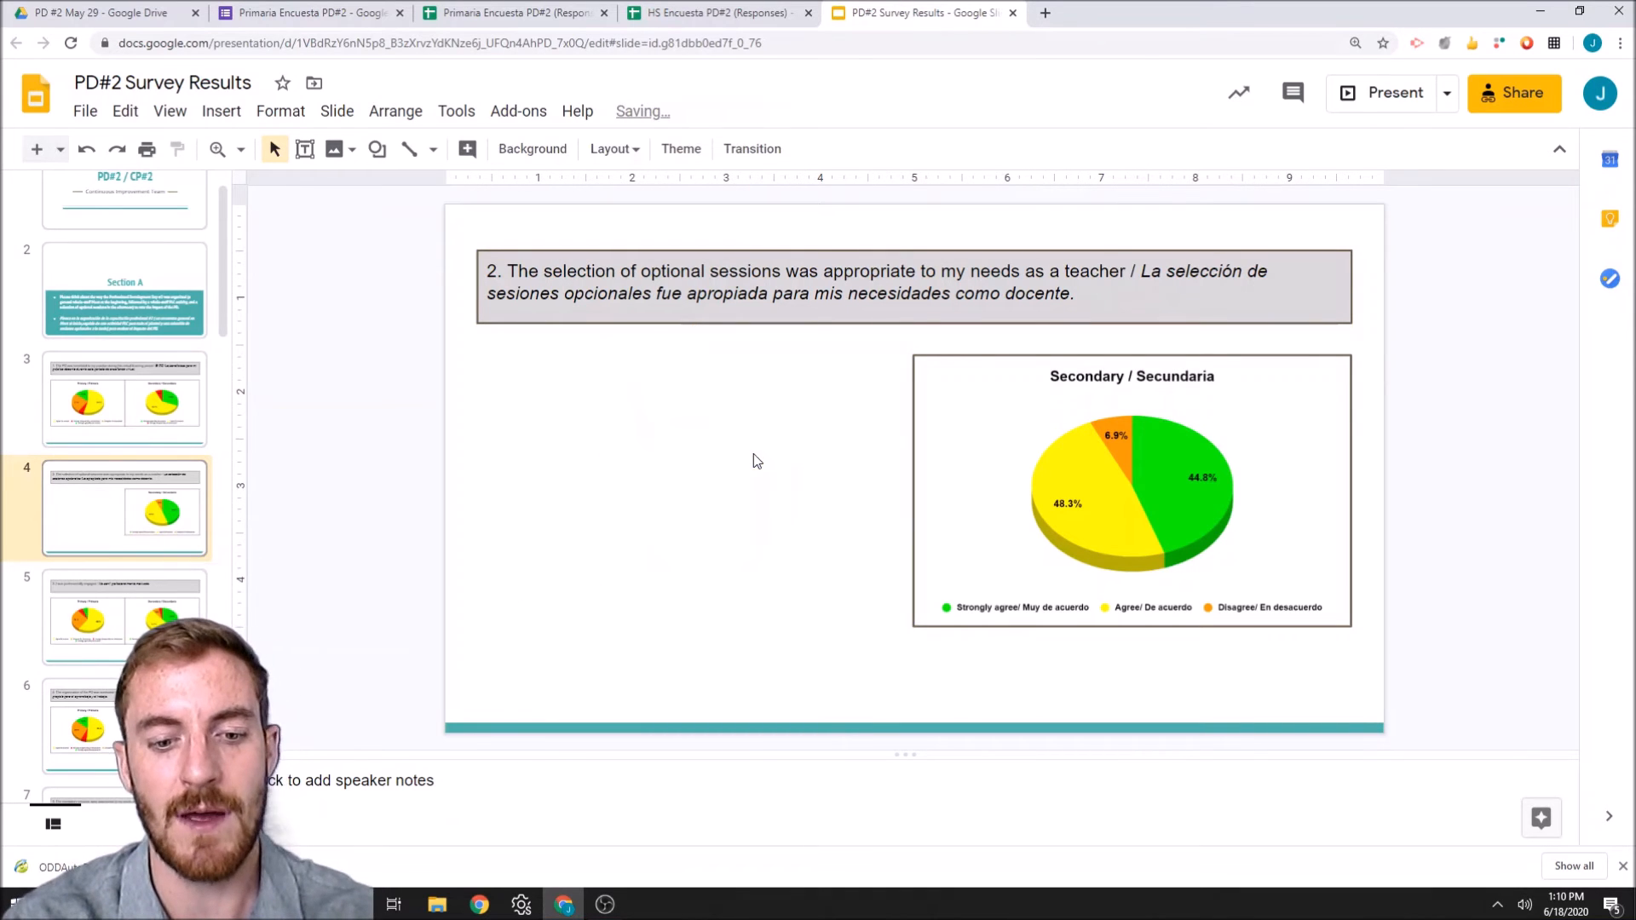
Step: Paste the updated Primary / Primaria chart unlinked onto the question 2 slide
{"action": "key", "text": "ctrl+v"}
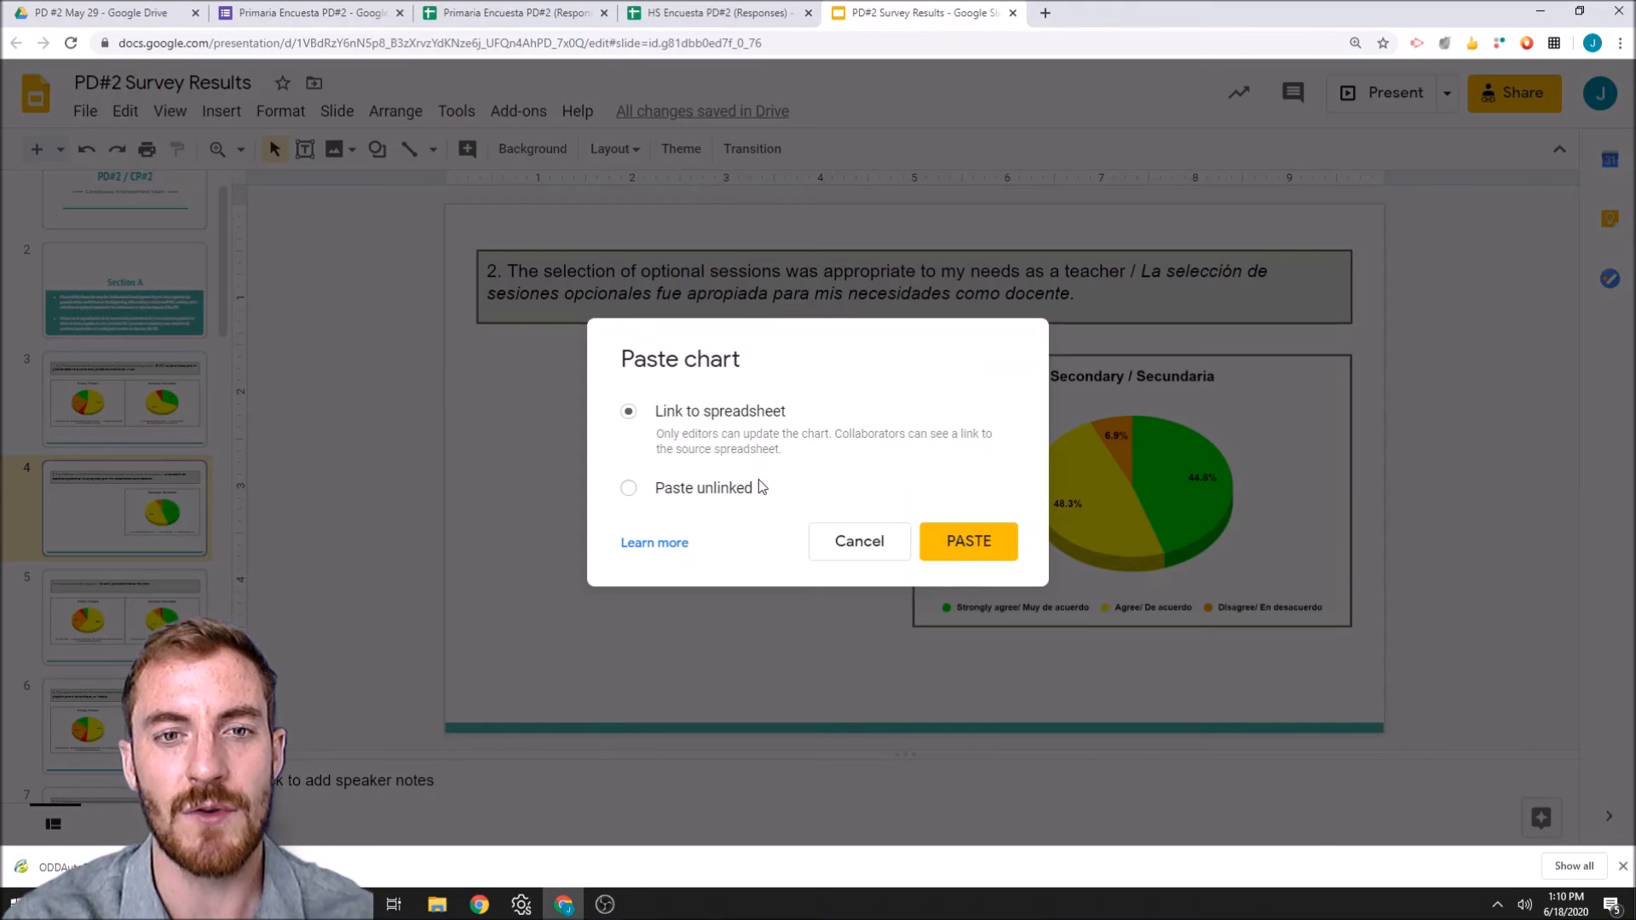
{"action": "left_click", "coordinate": [668, 499]}
{"action": "left_click", "coordinate": [963, 543]}
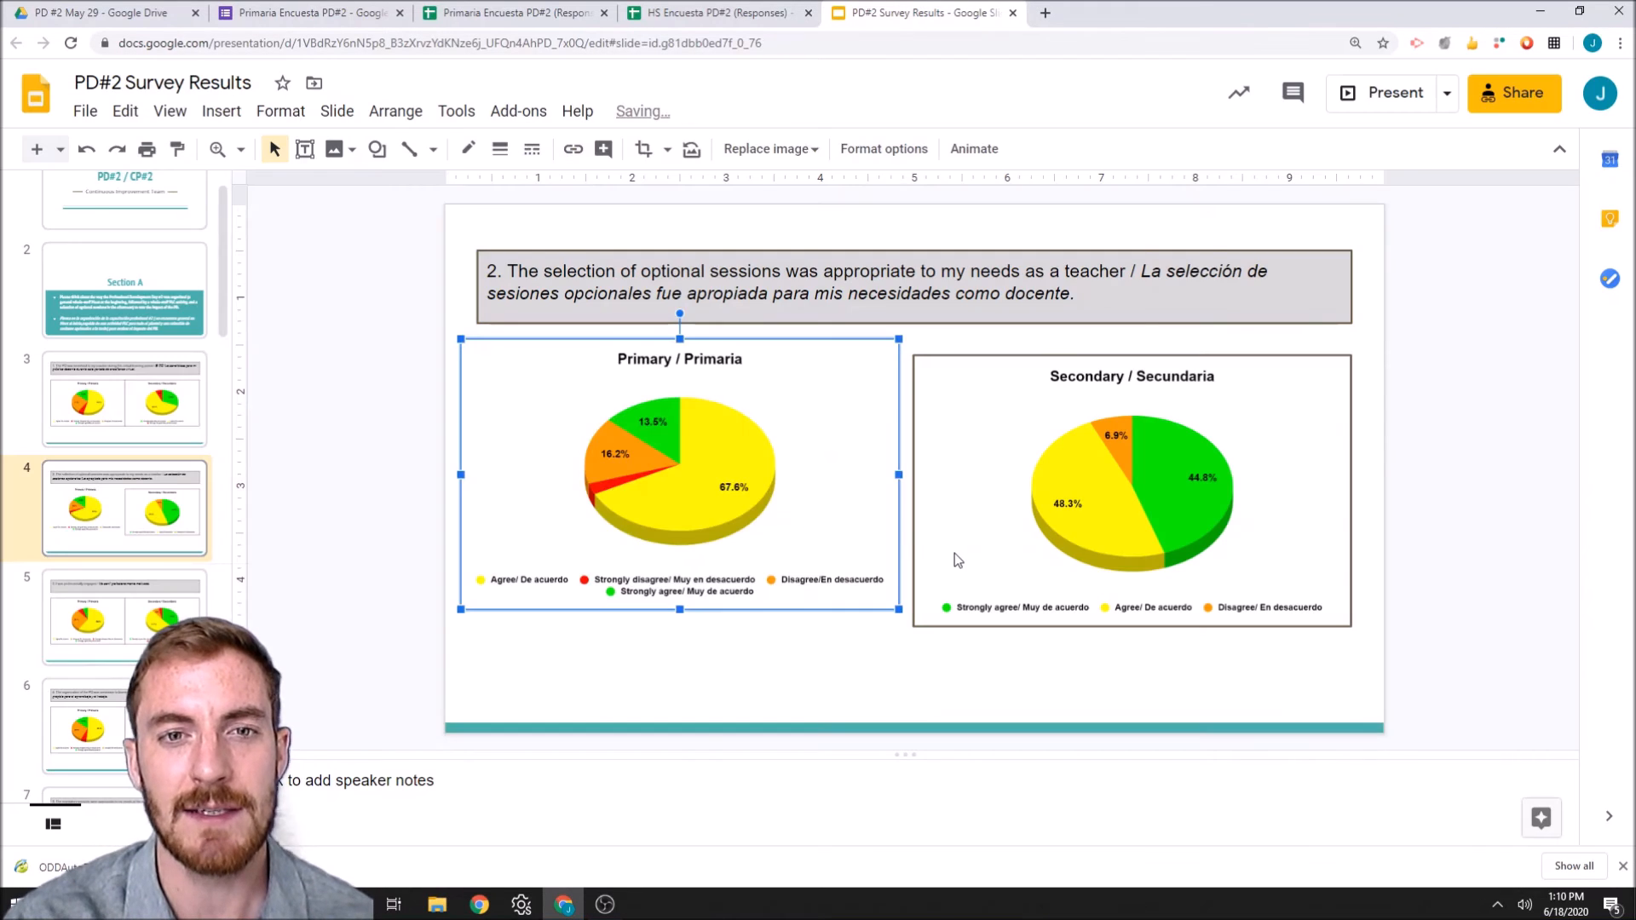
Step: Give the pasted primary chart a 2px border and align it beside the Secondary / Secundaria chart
{"action": "left_click", "coordinate": [500, 148]}
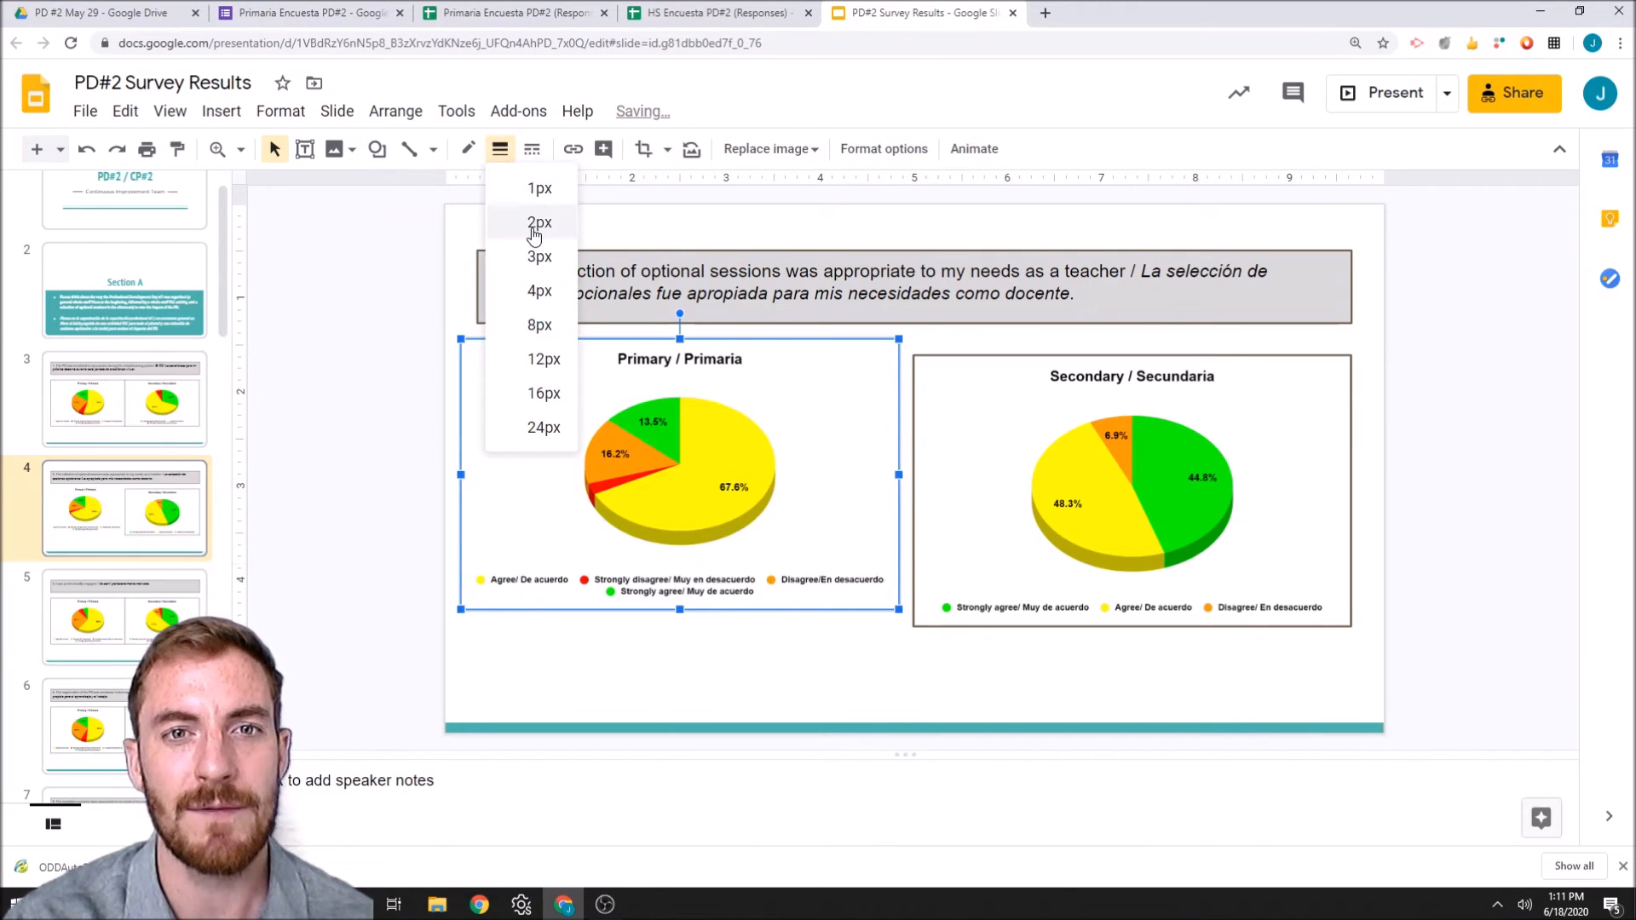
{"action": "left_click", "coordinate": [536, 225]}
{"action": "left_click_drag", "start_coordinate": [899, 339], "coordinate": [896, 340]}
{"action": "left_click_drag", "start_coordinate": [776, 447], "coordinate": [790, 463]}
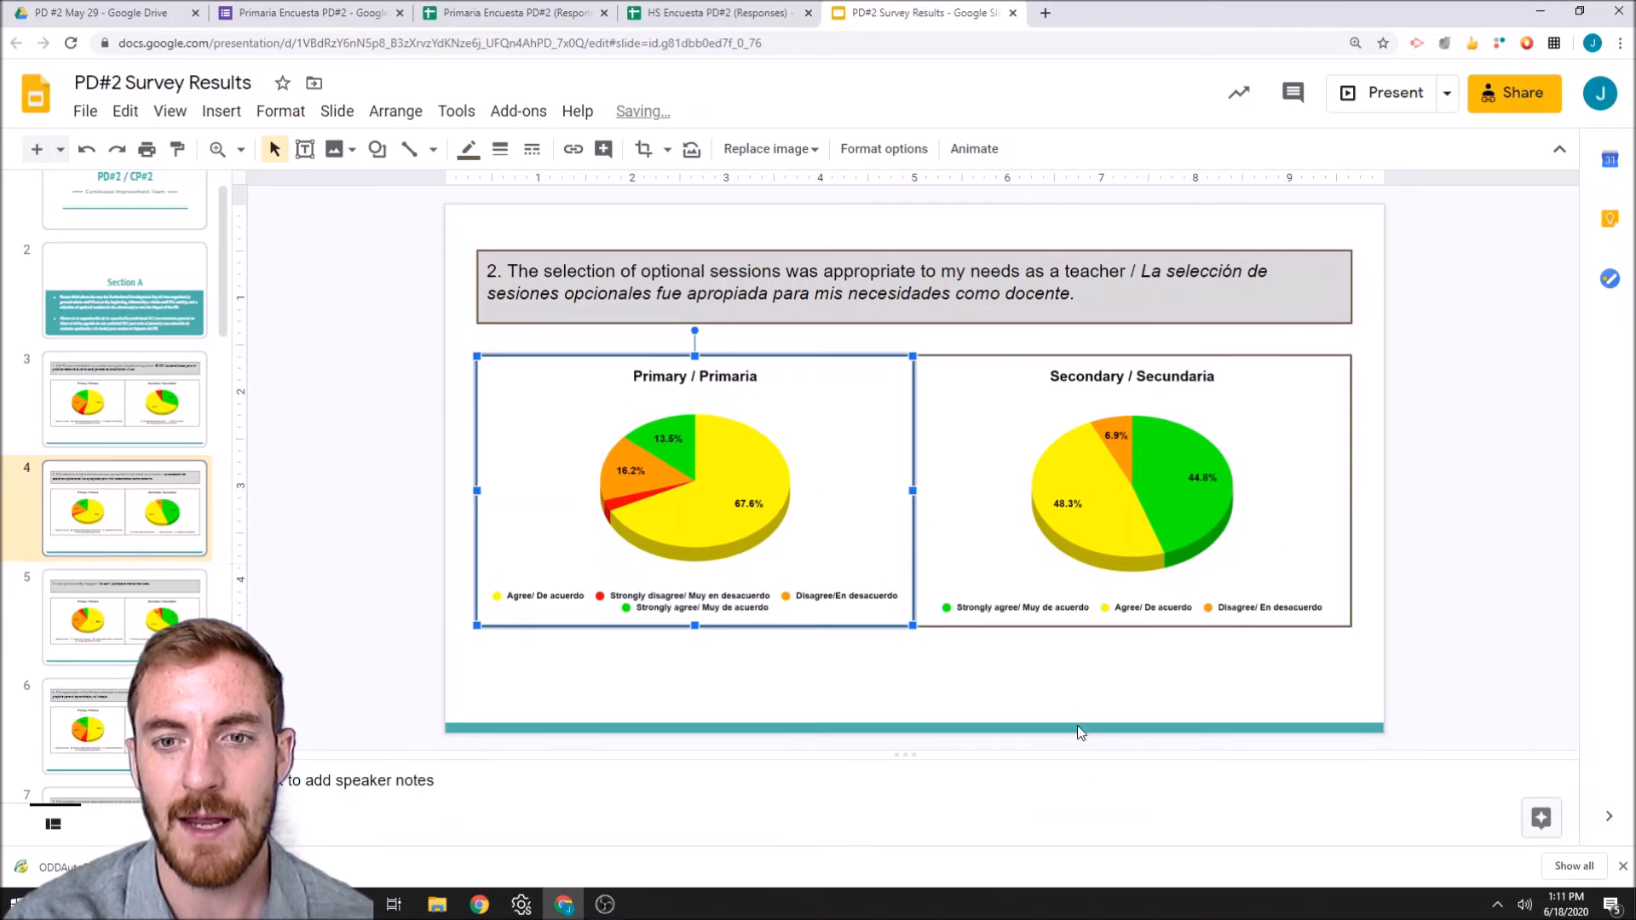
{"action": "left_click", "coordinate": [1069, 699]}
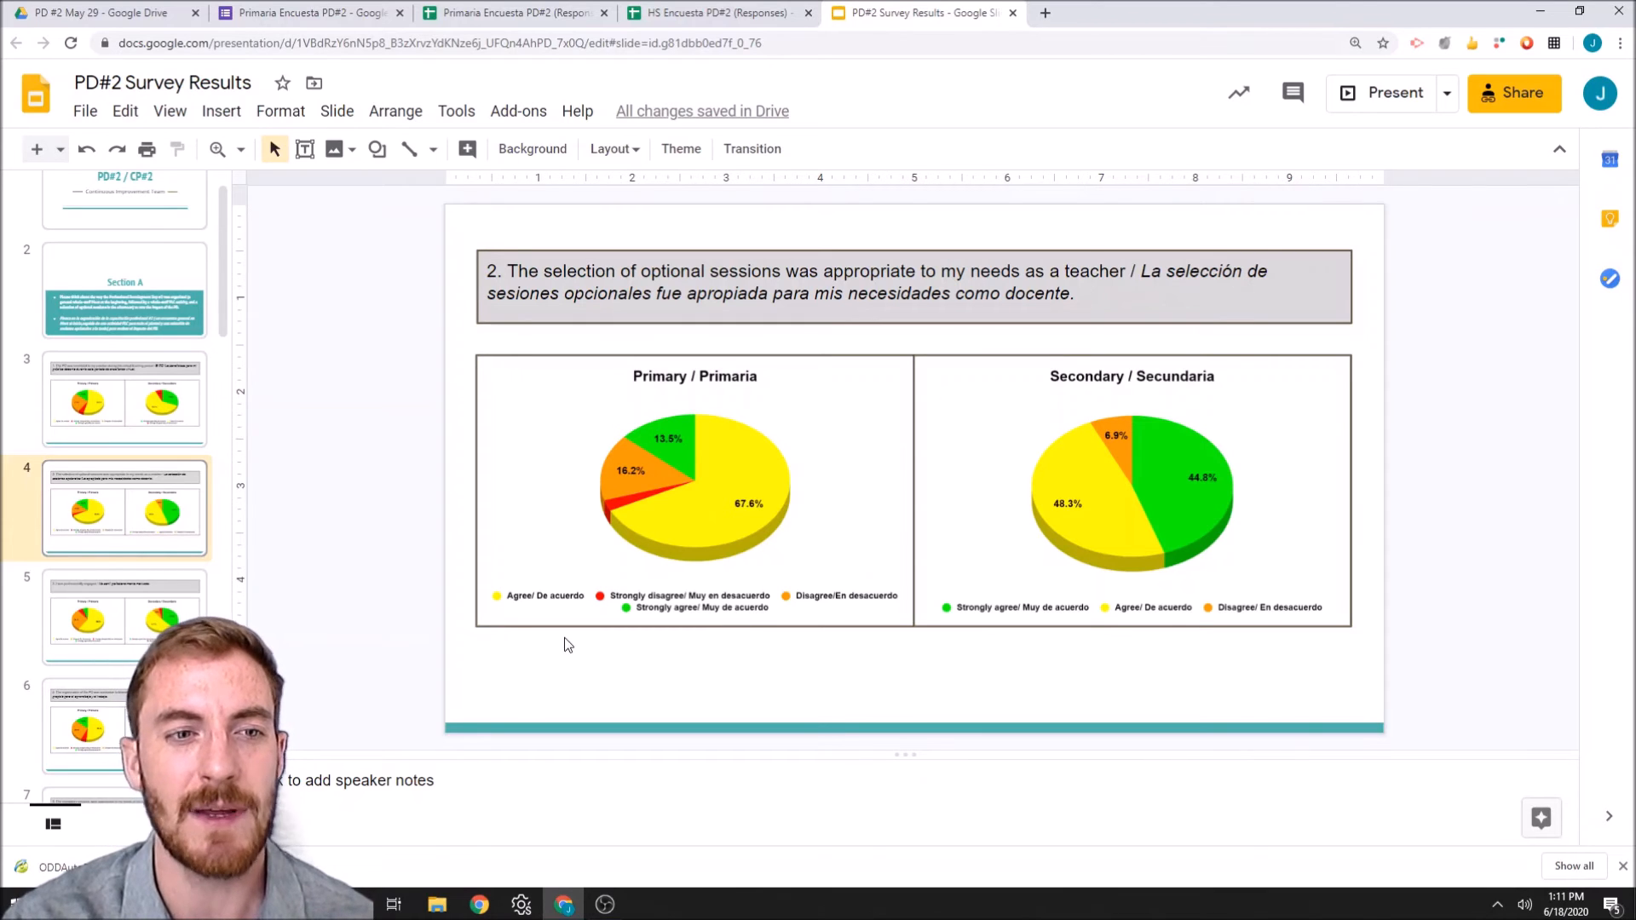
Step: Switch to the Primaria Encuesta PD#2 responses spreadsheet and check the Primary / Primaria chart's data range selection without changing it
{"action": "left_click", "coordinate": [511, 13]}
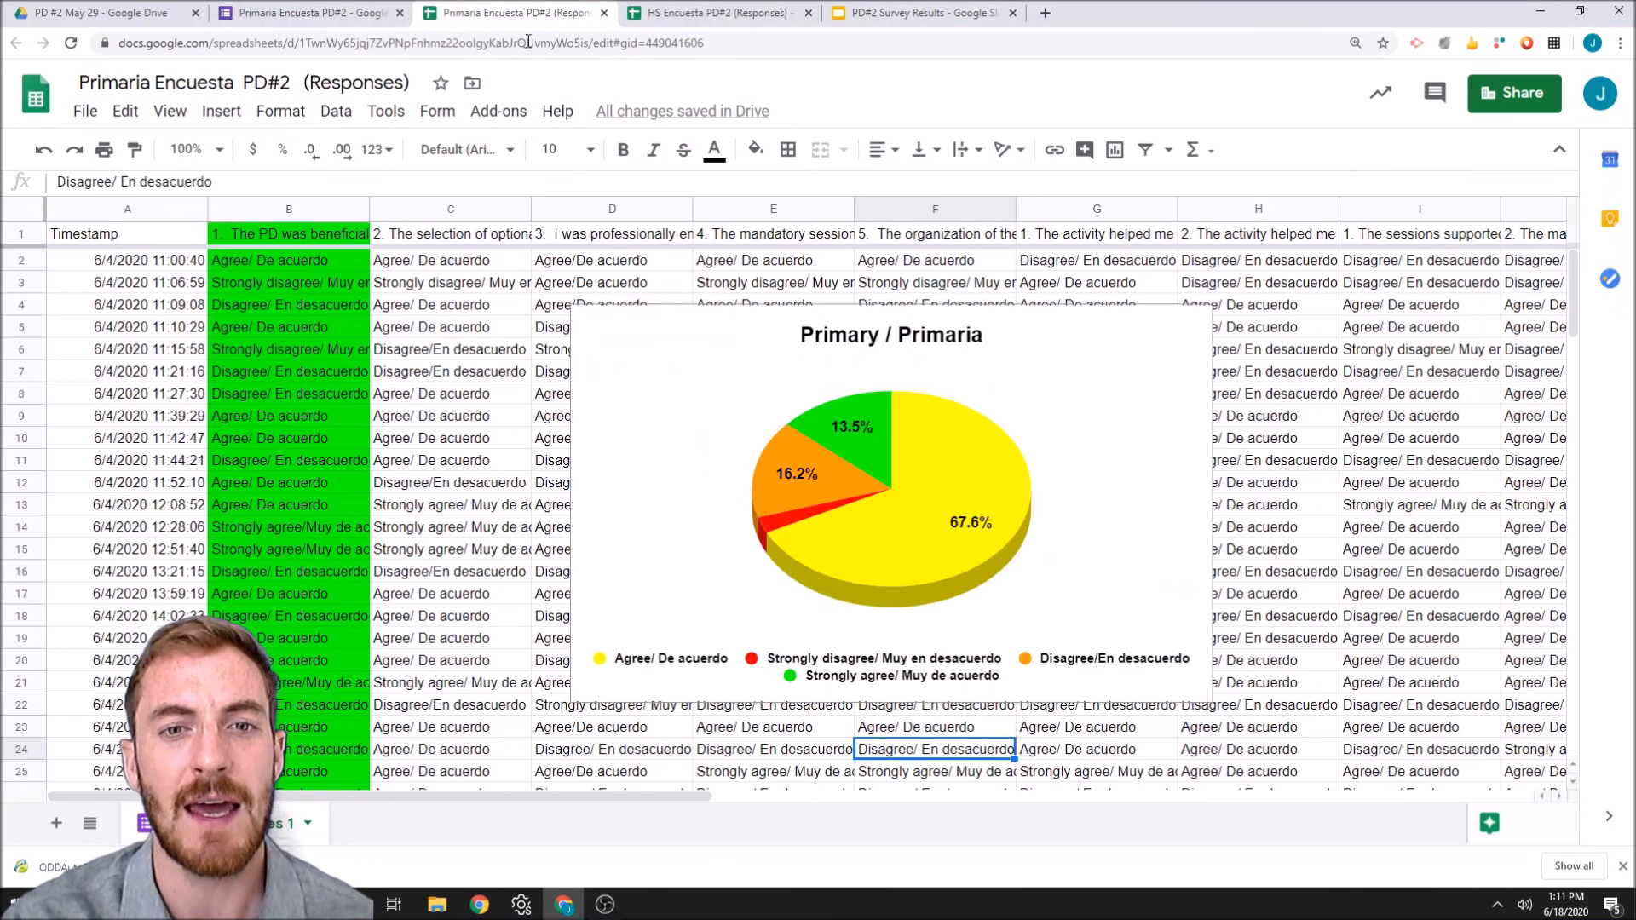
{"action": "left_click", "coordinate": [1061, 421]}
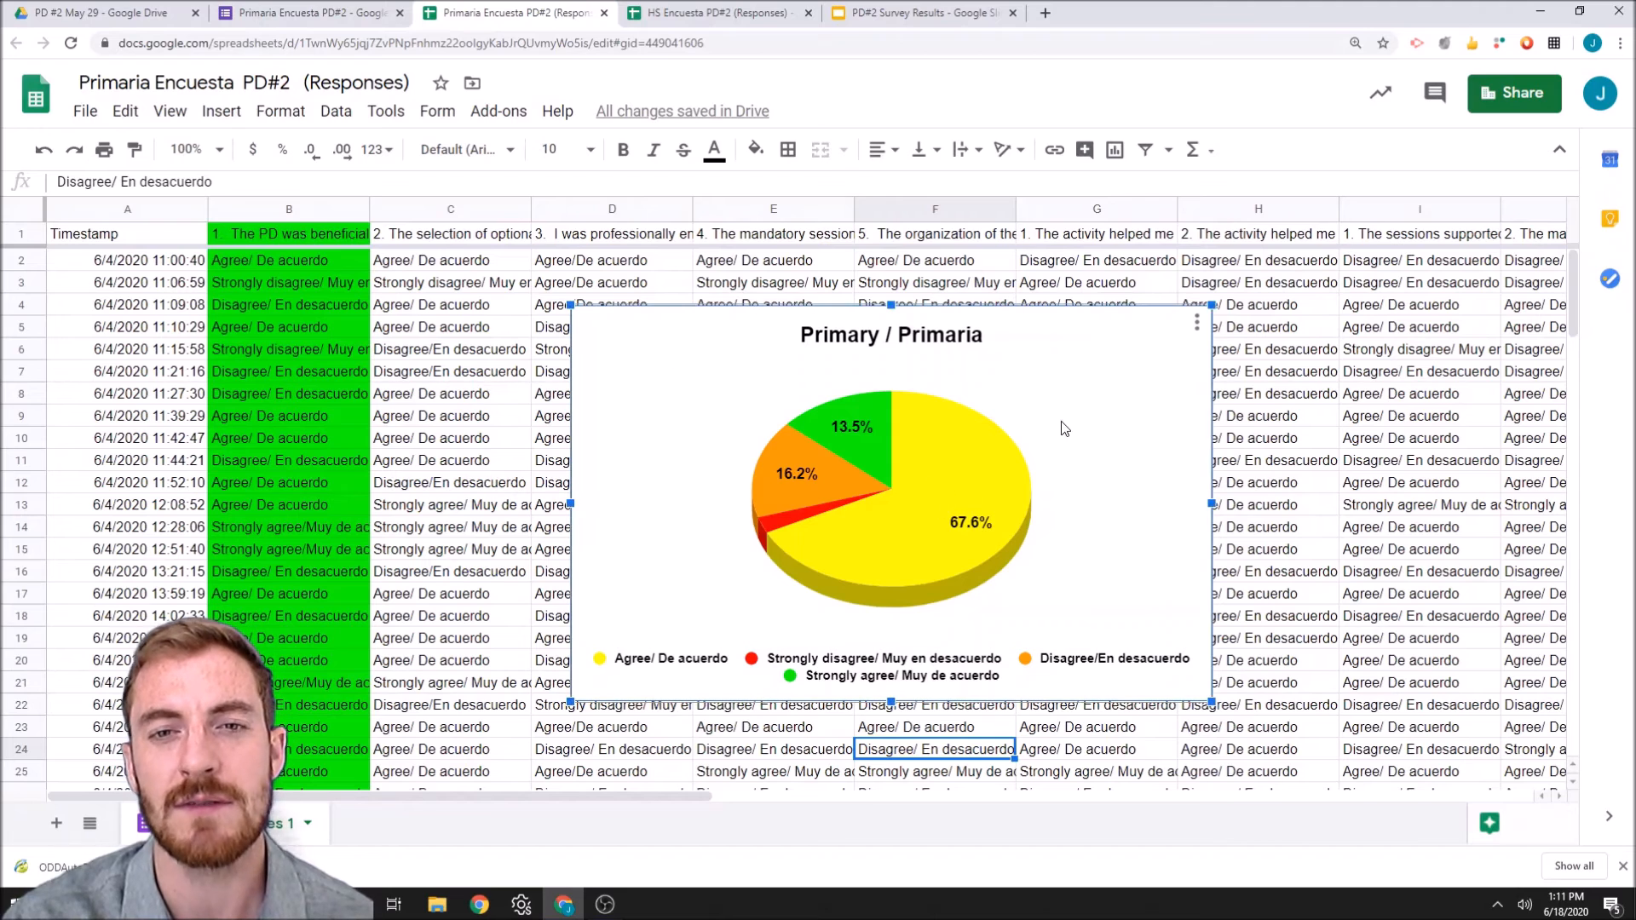
{"action": "left_click", "coordinate": [1197, 322]}
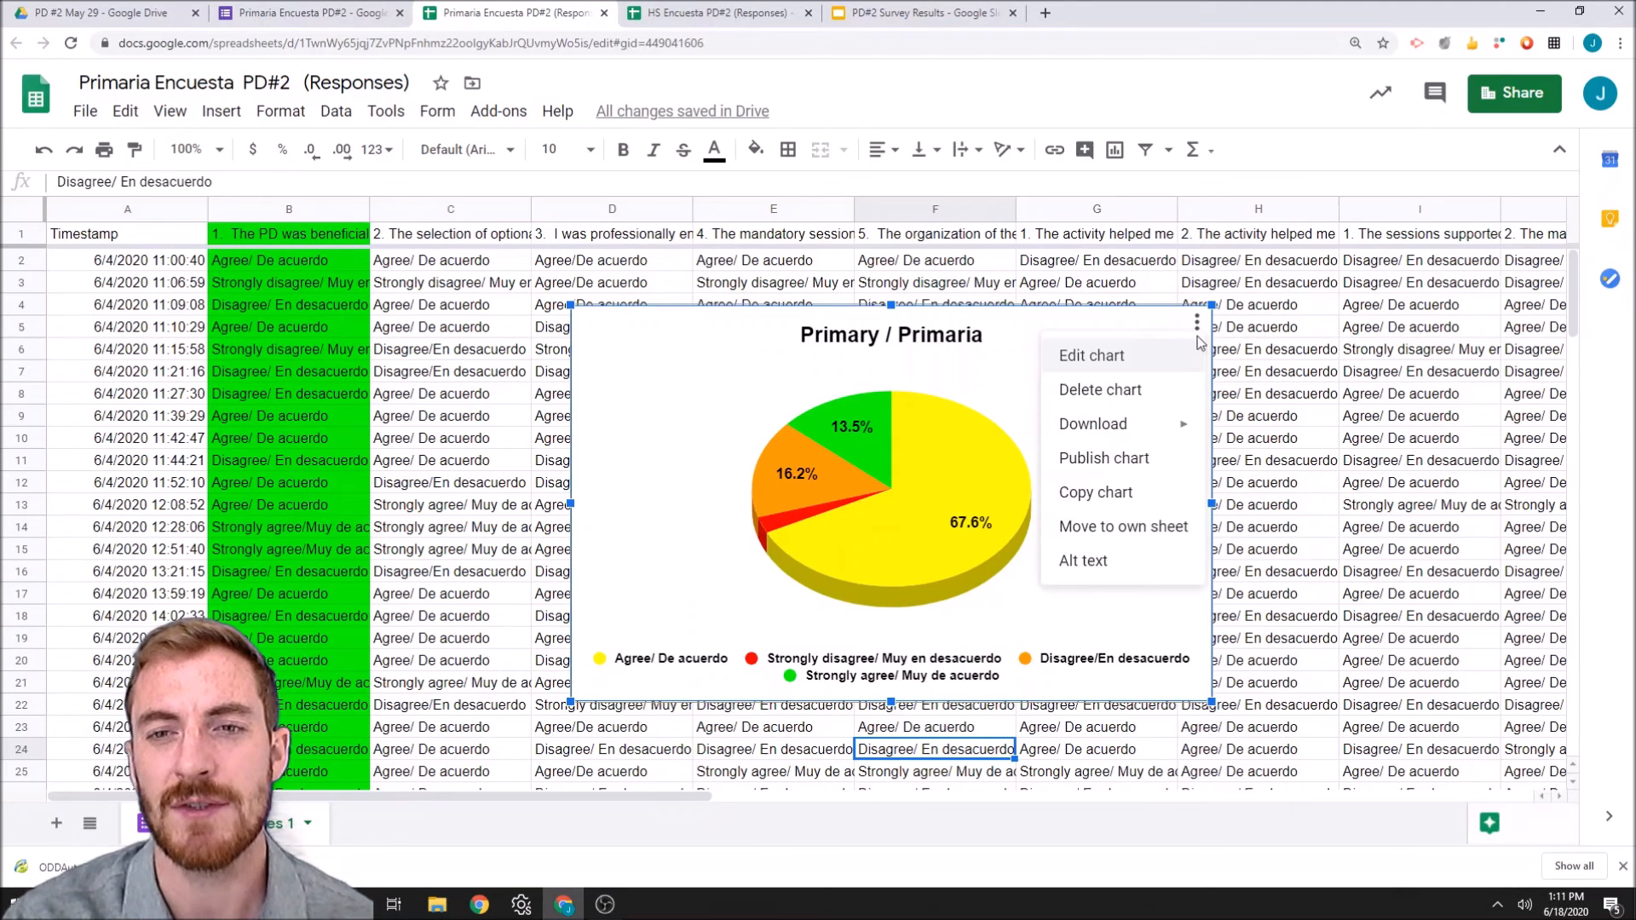
{"action": "left_click", "coordinate": [1126, 372]}
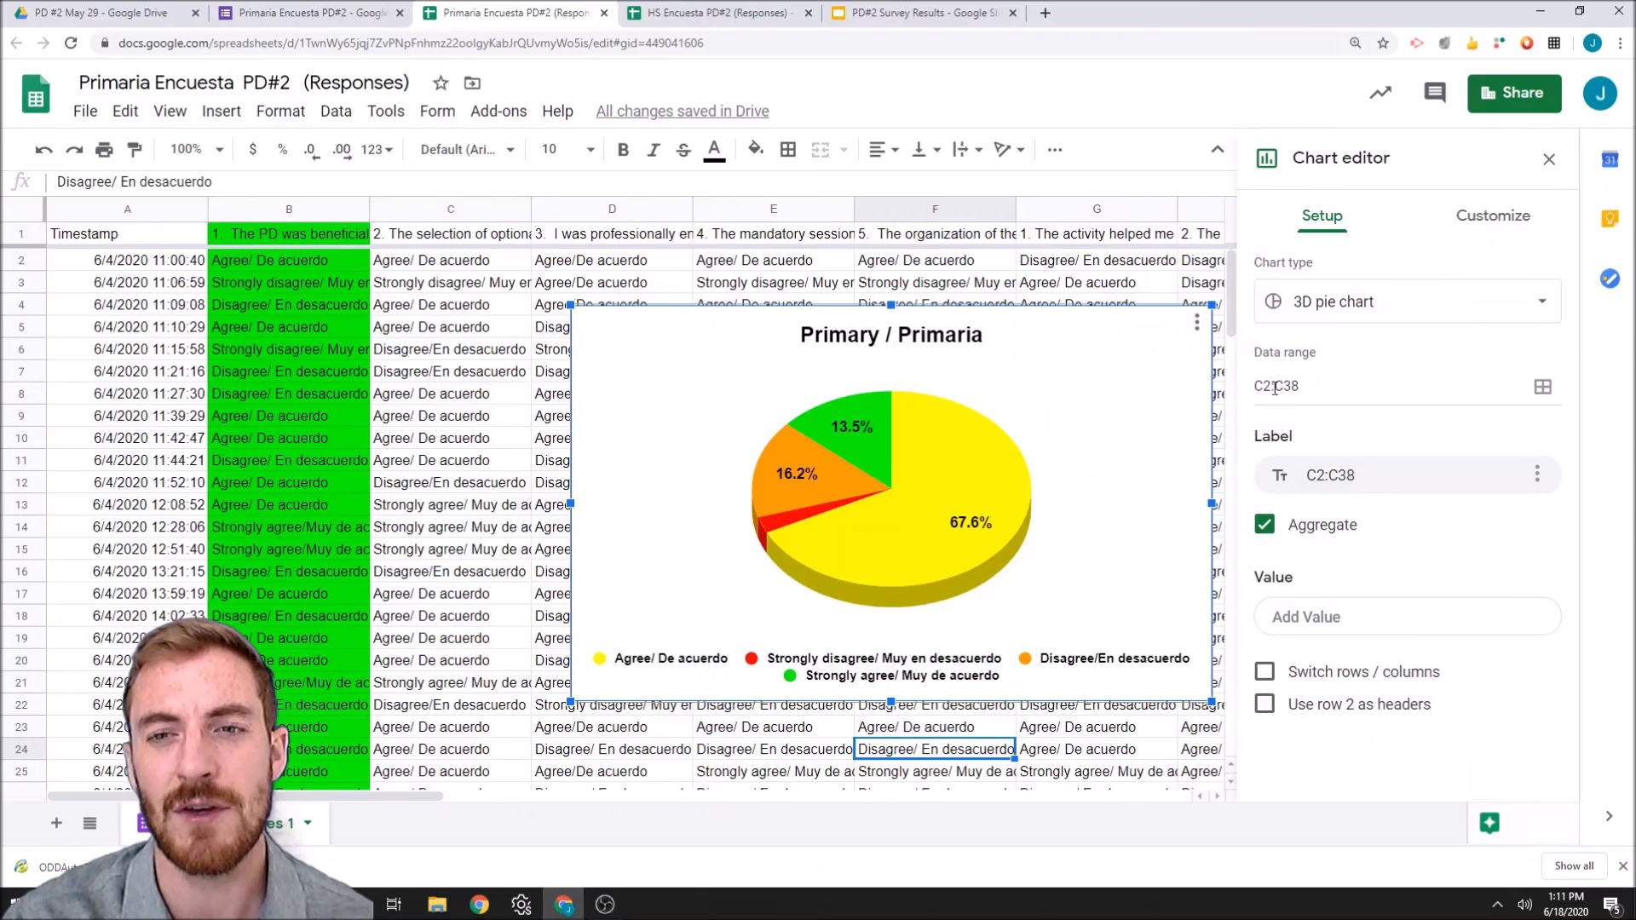
{"action": "left_click", "coordinate": [1544, 386]}
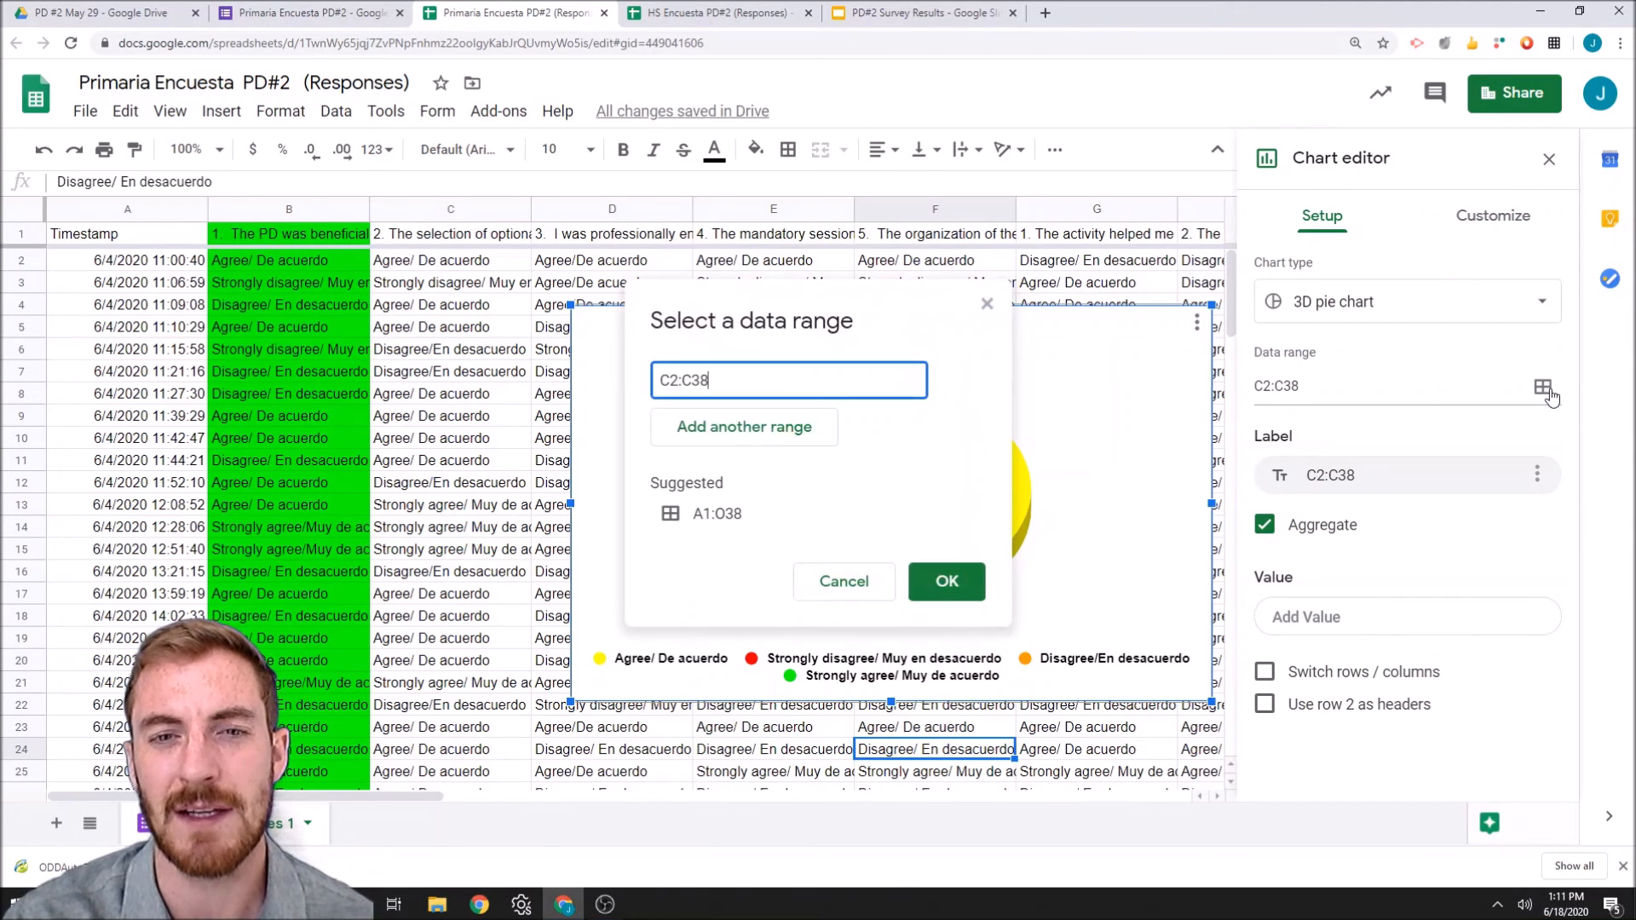
{"action": "left_click", "coordinate": [987, 305]}
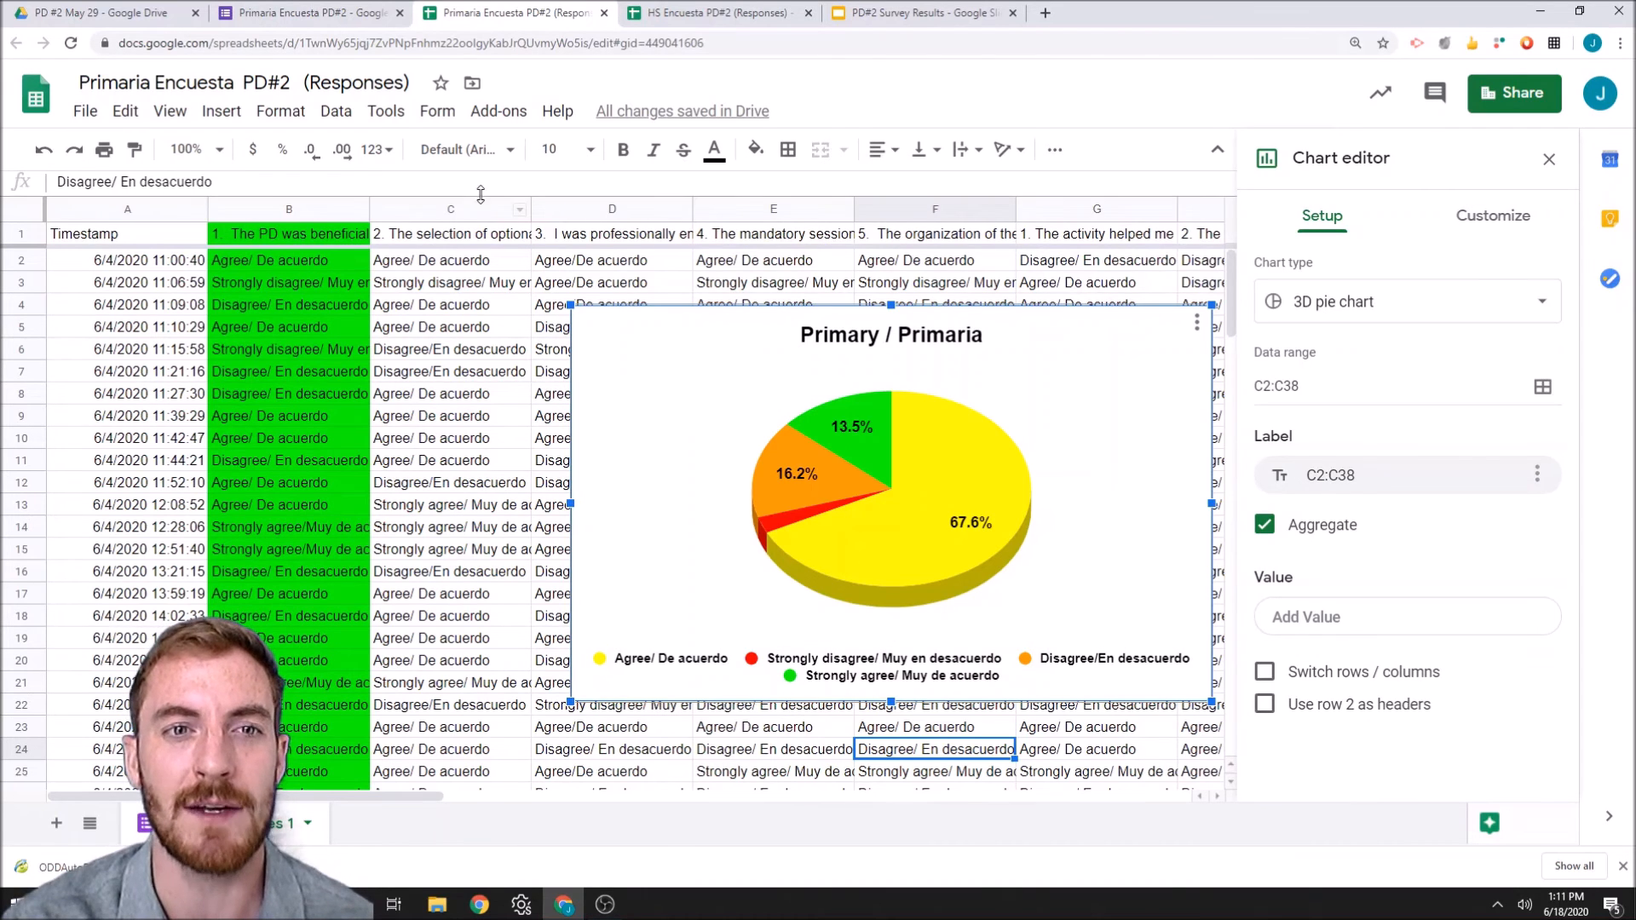
Step: Fill the question 2 responses column (column C) with green to mark it as completed
{"action": "left_click", "coordinate": [452, 208]}
{"action": "left_click", "coordinate": [757, 150]}
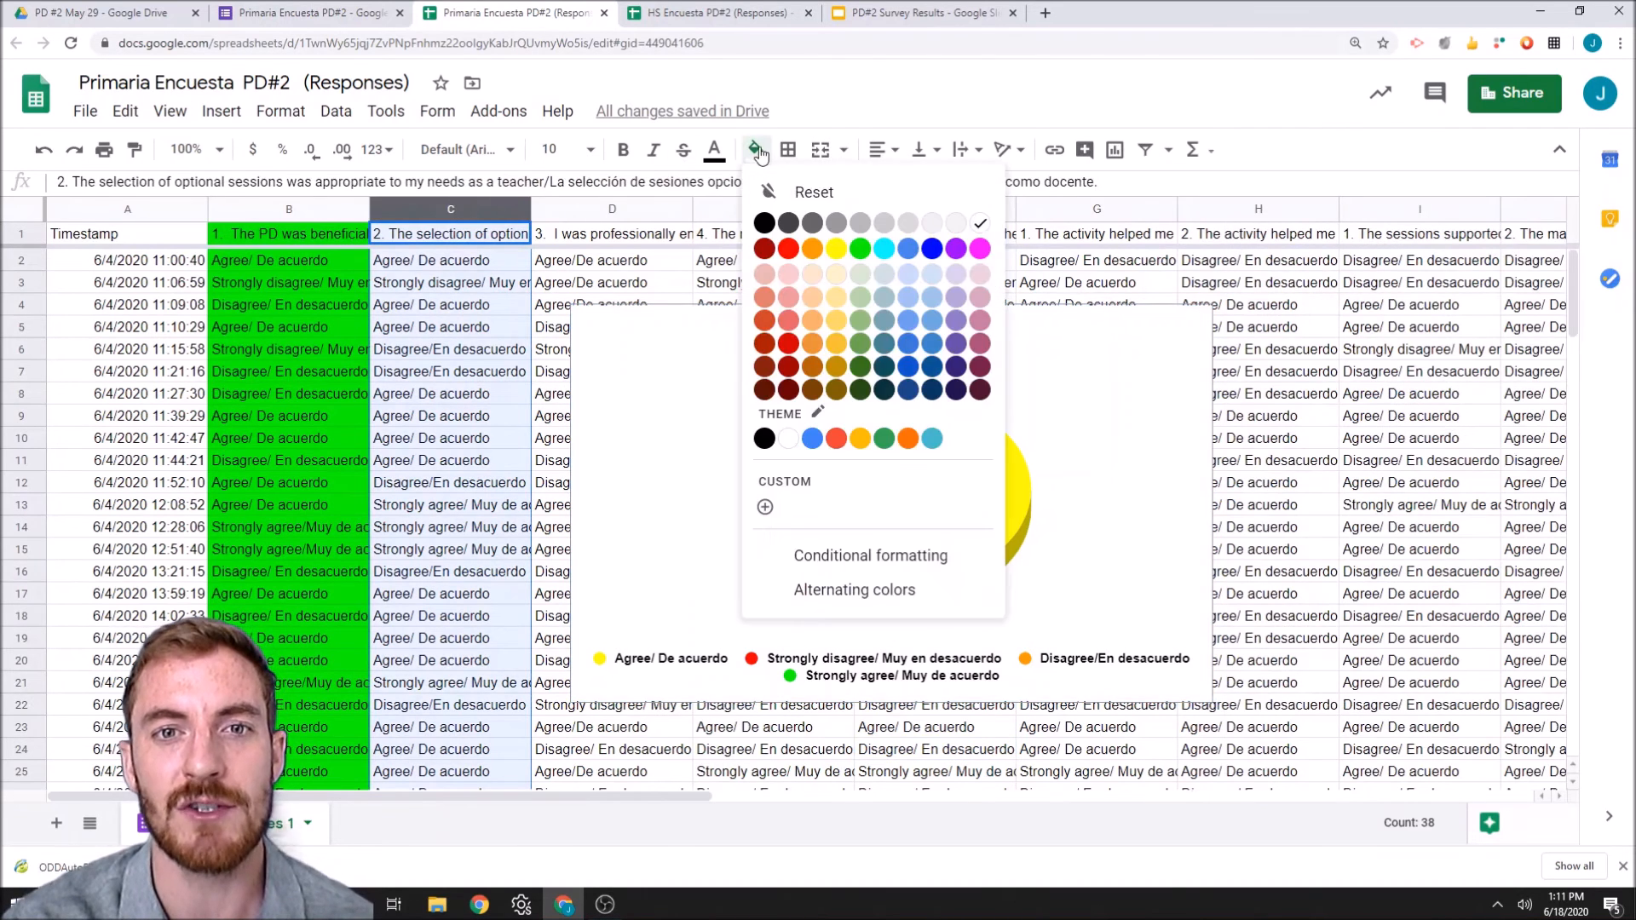
{"action": "left_click", "coordinate": [860, 249]}
{"action": "left_click", "coordinate": [578, 285]}
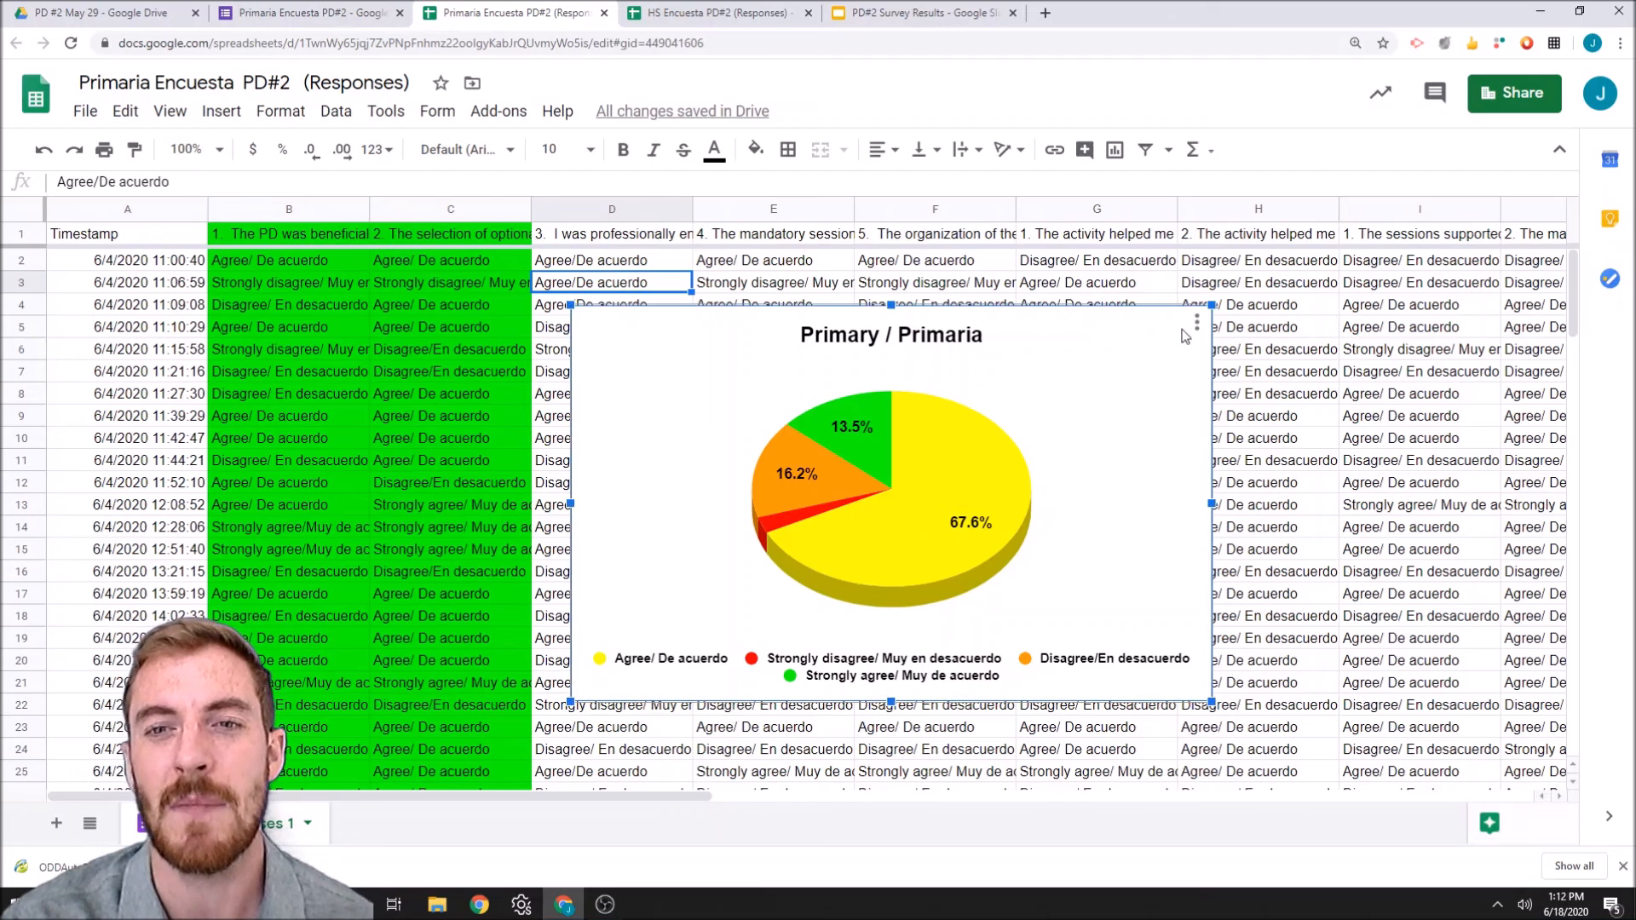
Step: Reopen the Primary / Primaria chart in the chart editor to view its setup
{"action": "left_click", "coordinate": [1197, 321]}
{"action": "left_click", "coordinate": [1168, 355]}
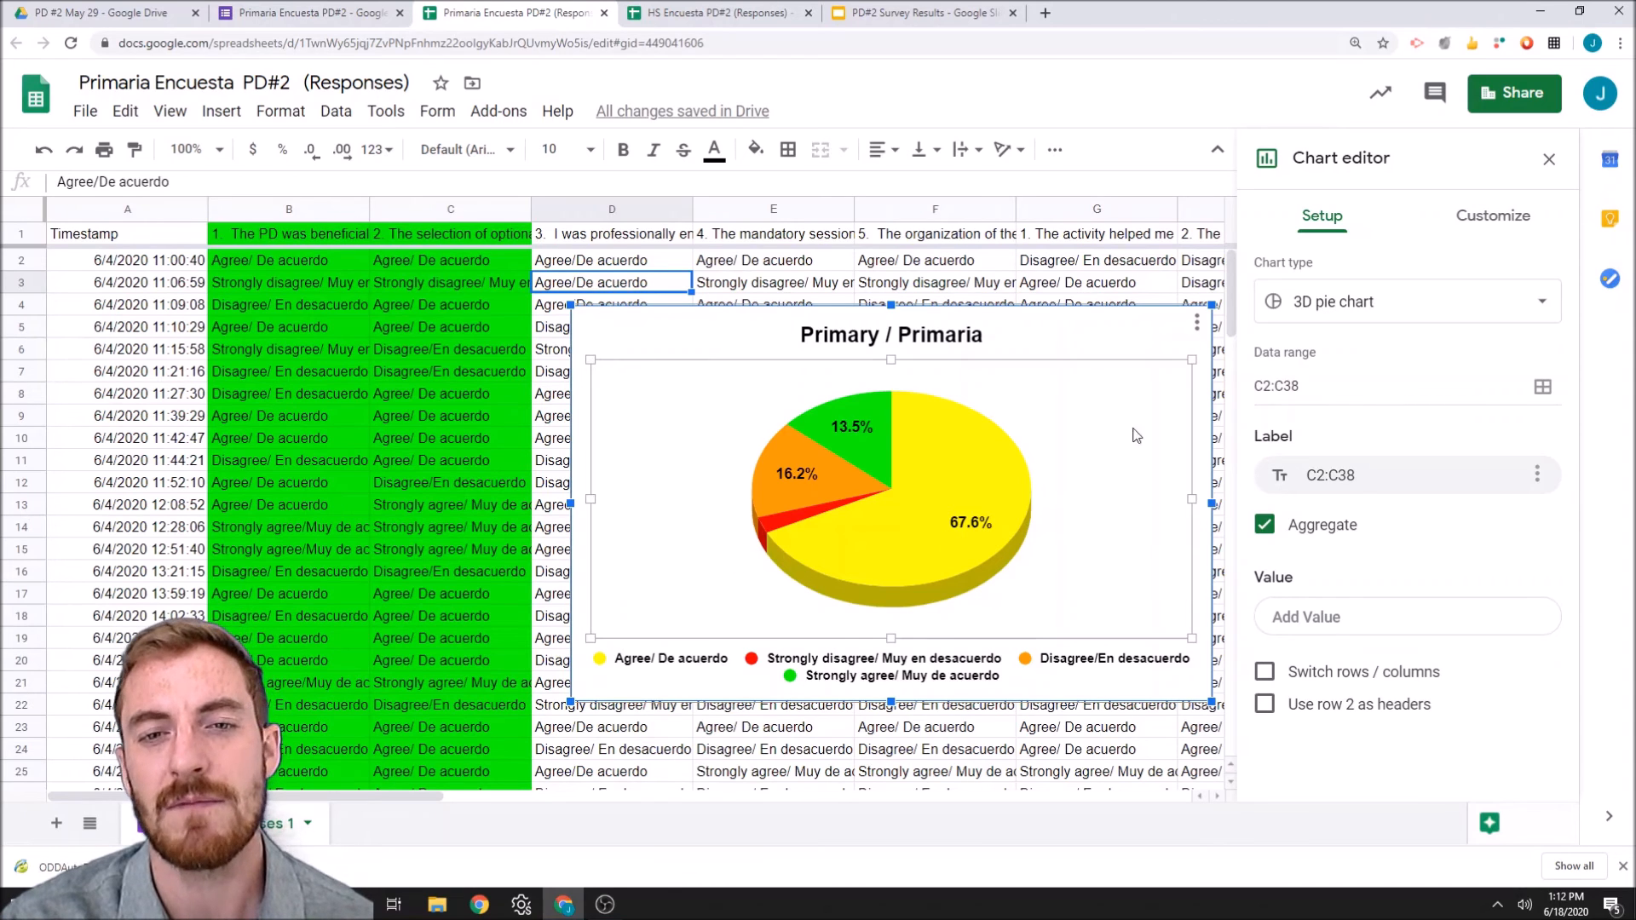
{"action": "left_click", "coordinate": [738, 523]}
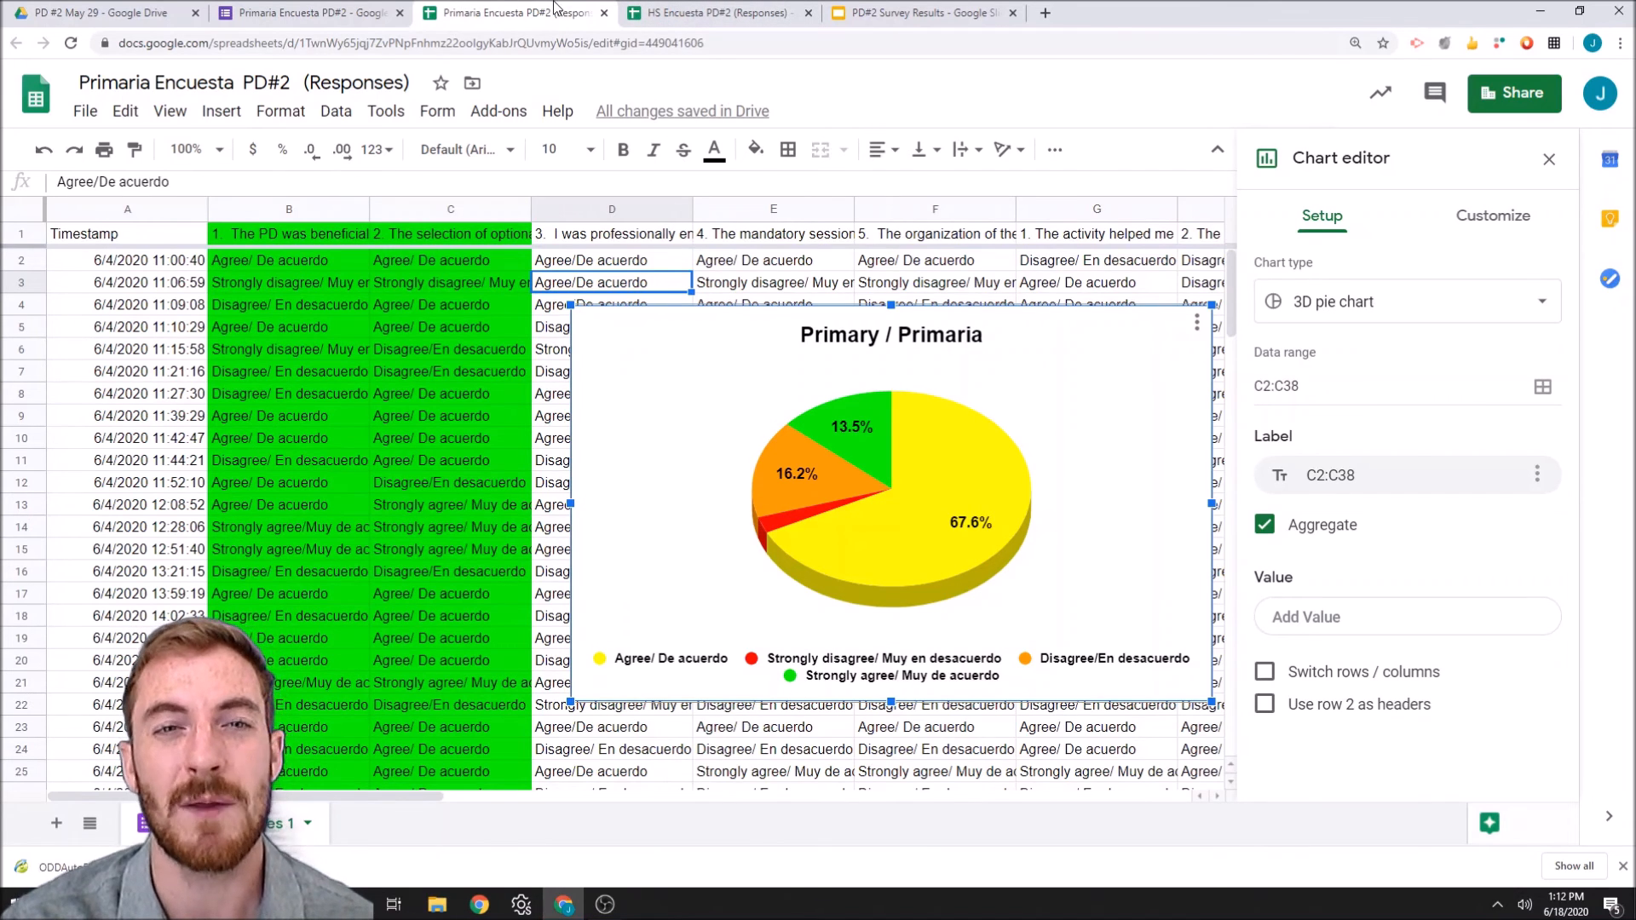
Step: Switch to the HS Encuesta PD#2 responses spreadsheet and check the Secondary / Secundaria chart's data range without changing it
{"action": "key", "text": "ctrl+Tab"}
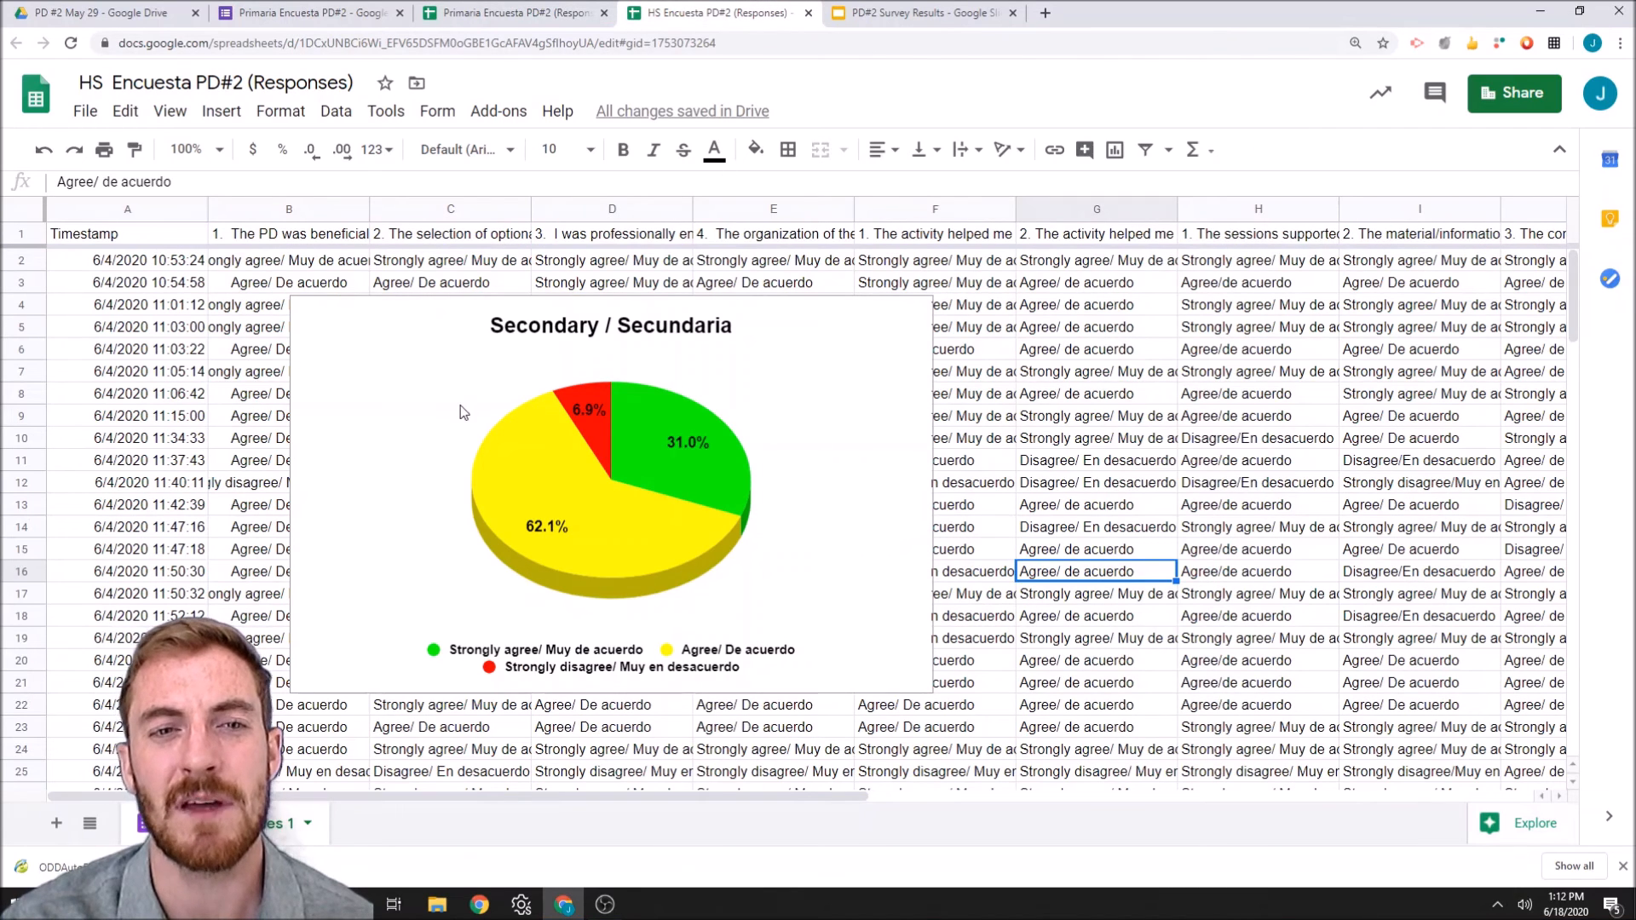
{"action": "left_click_drag", "start_coordinate": [671, 384], "coordinate": [866, 359]}
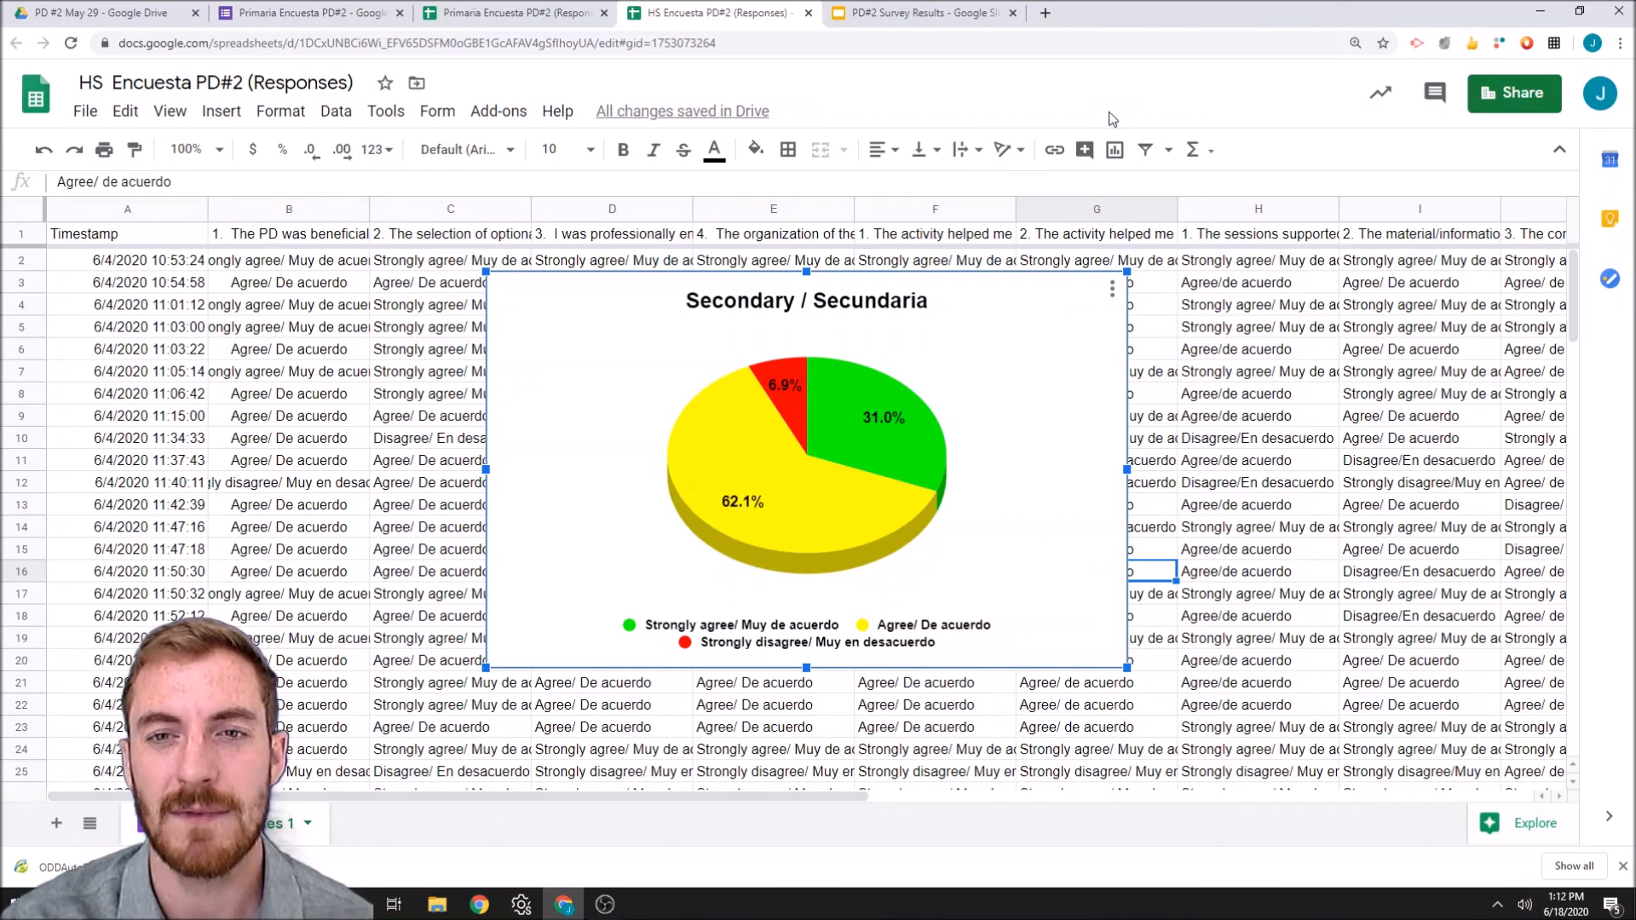
{"action": "left_click", "coordinate": [1111, 294]}
{"action": "left_click", "coordinate": [1082, 322]}
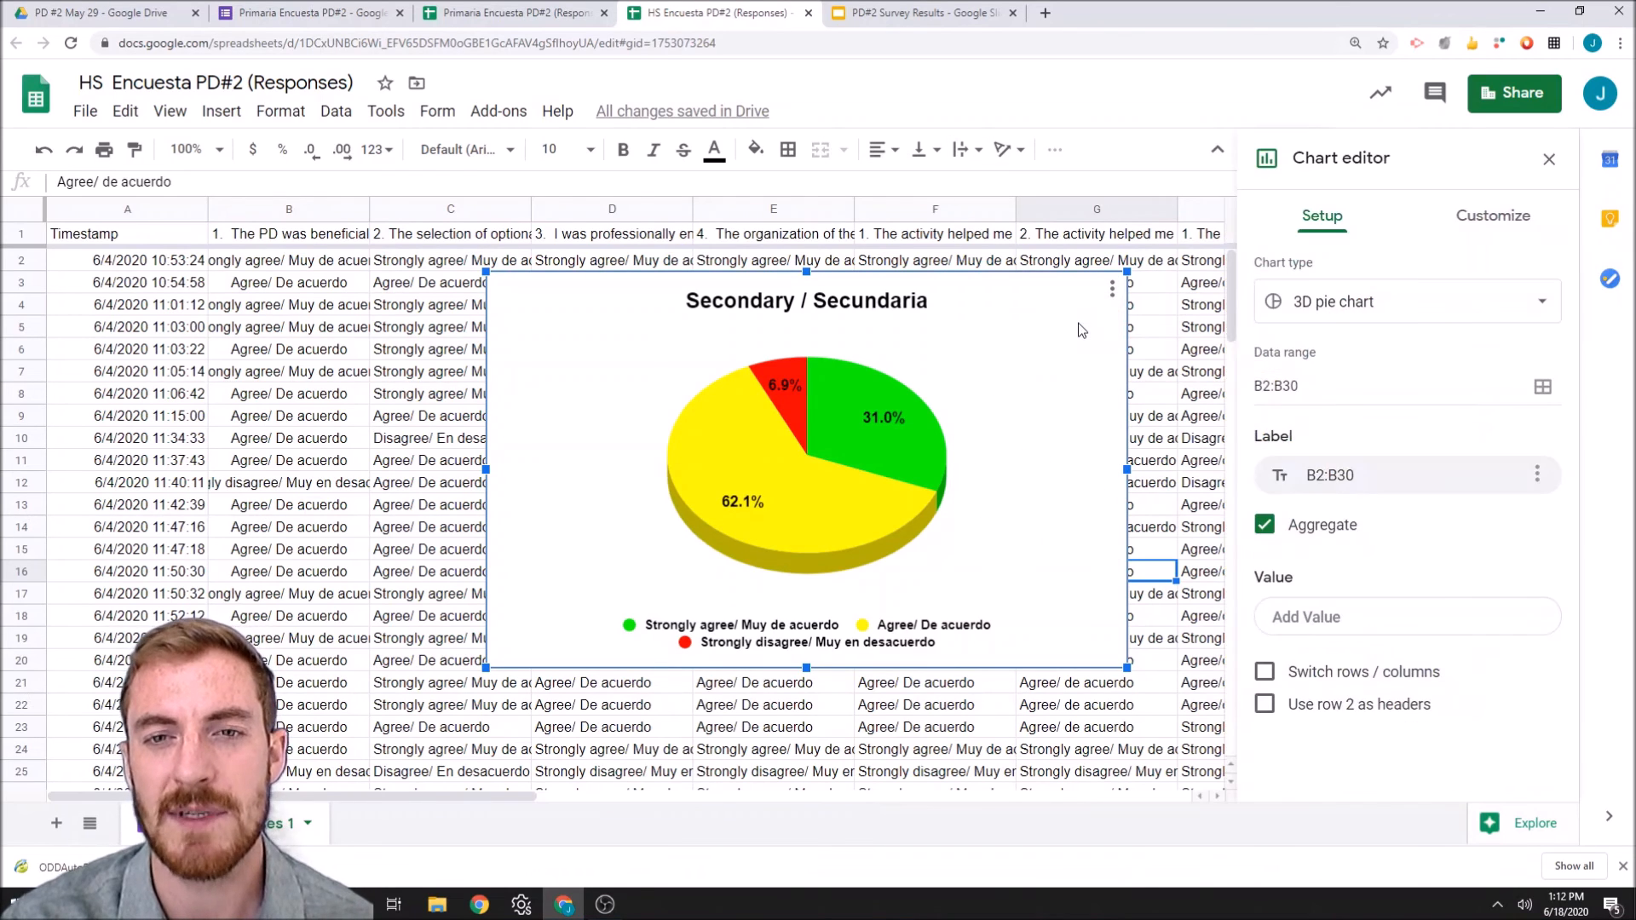
{"action": "left_click", "coordinate": [1543, 386]}
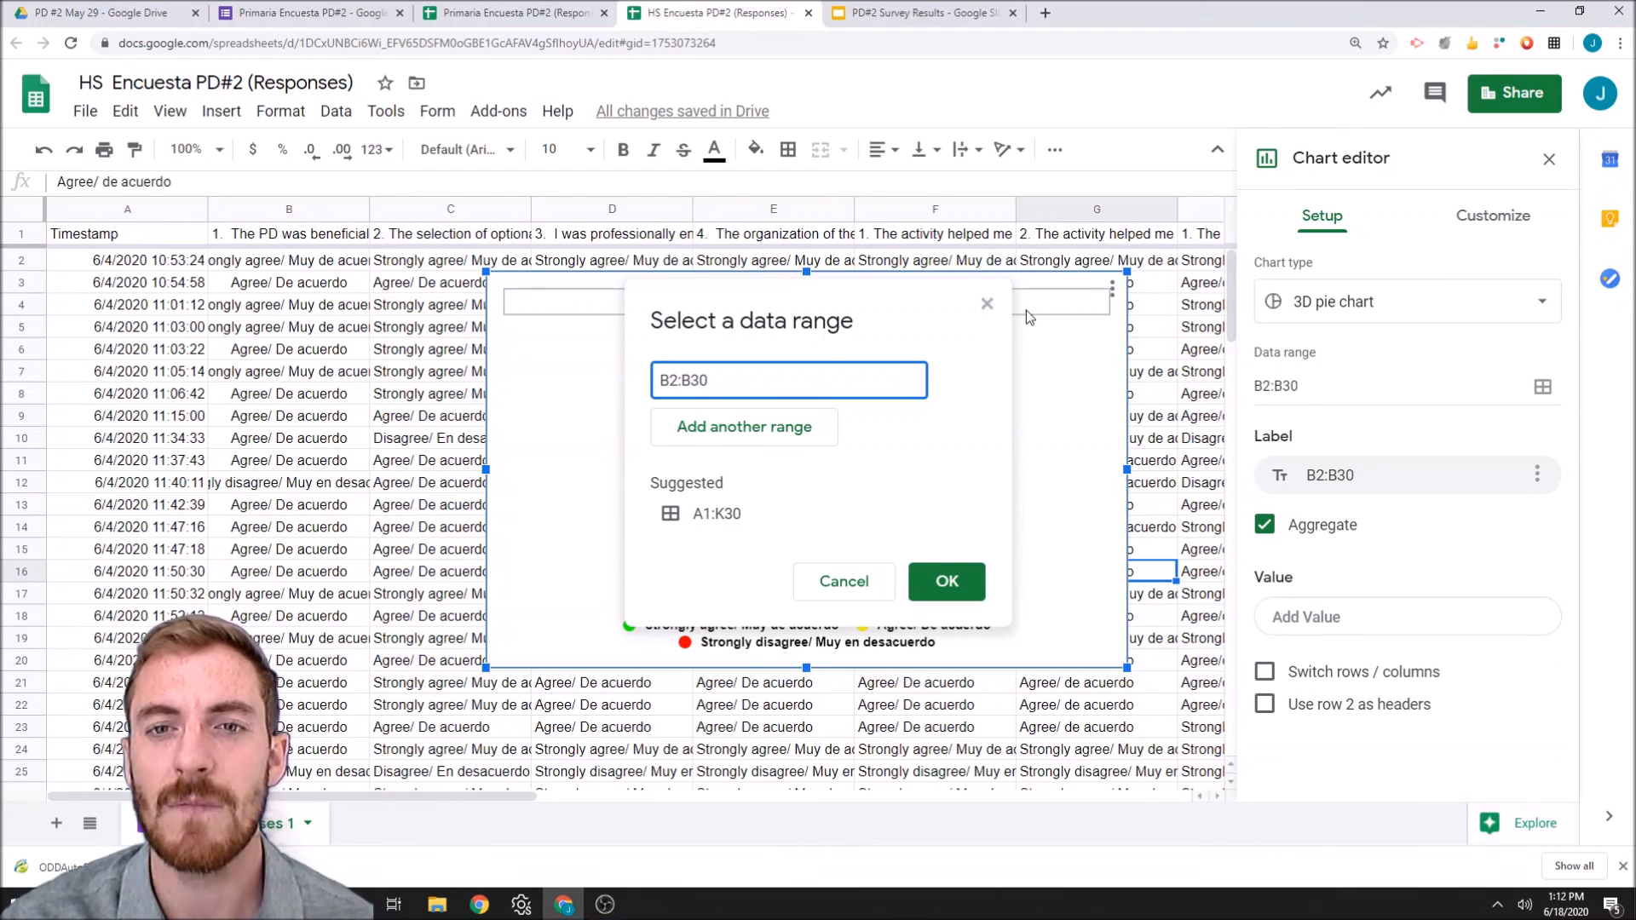
{"action": "left_click", "coordinate": [987, 304]}
Step: Delete the Secondary / Secundaria chart from the HS responses sheet
{"action": "left_click_drag", "start_coordinate": [539, 283], "coordinate": [599, 336]}
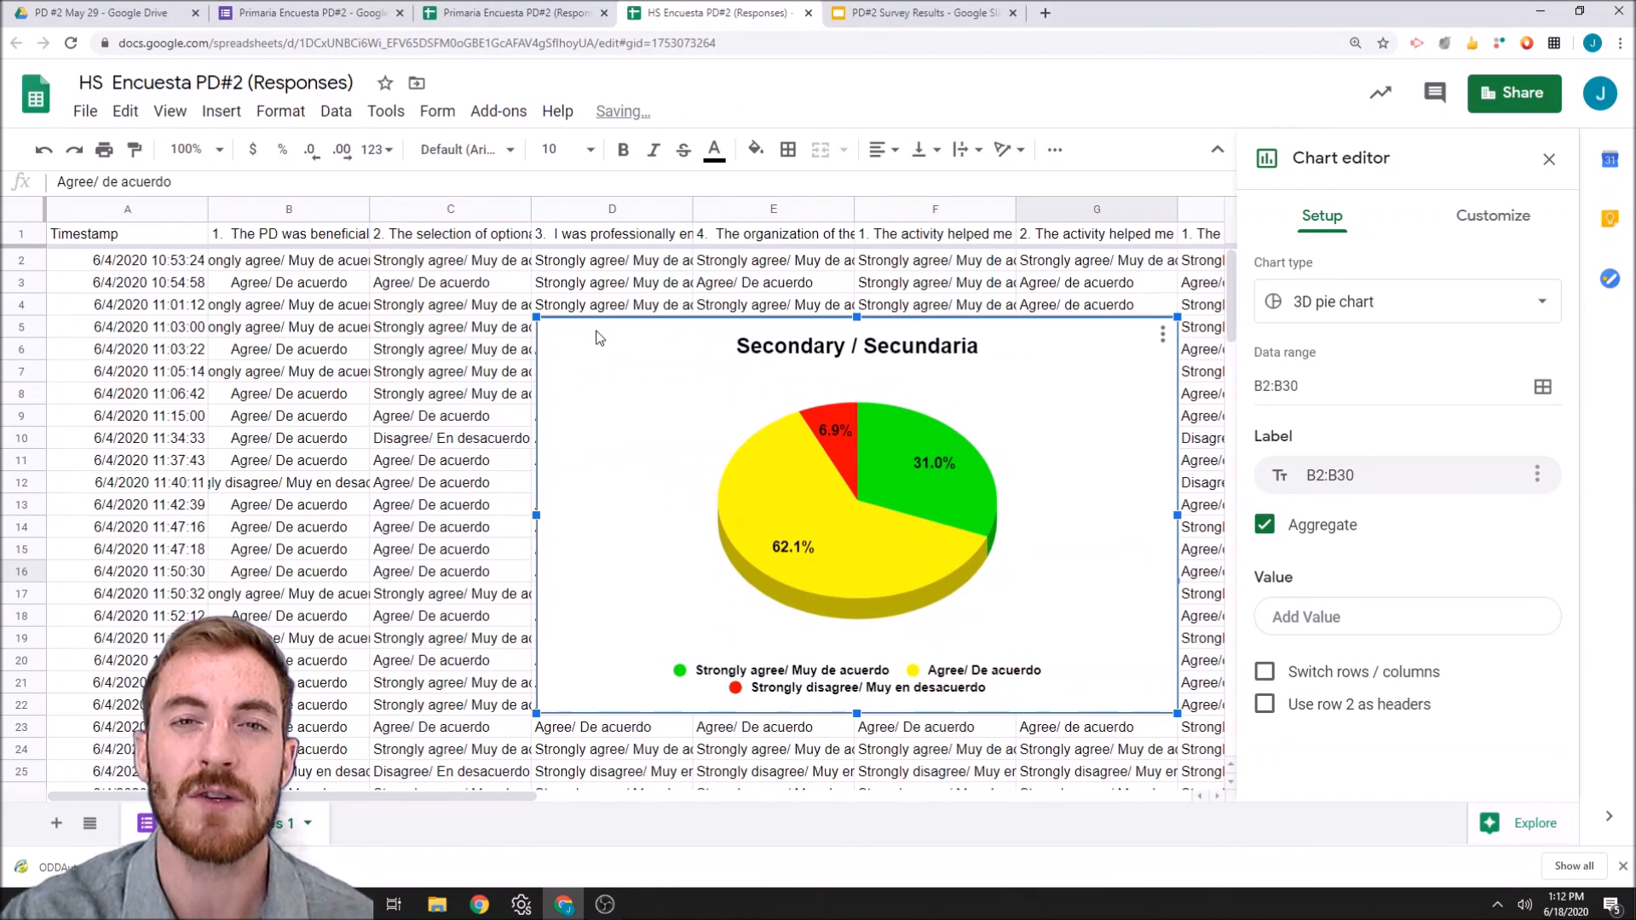
{"action": "key", "text": "Delete"}
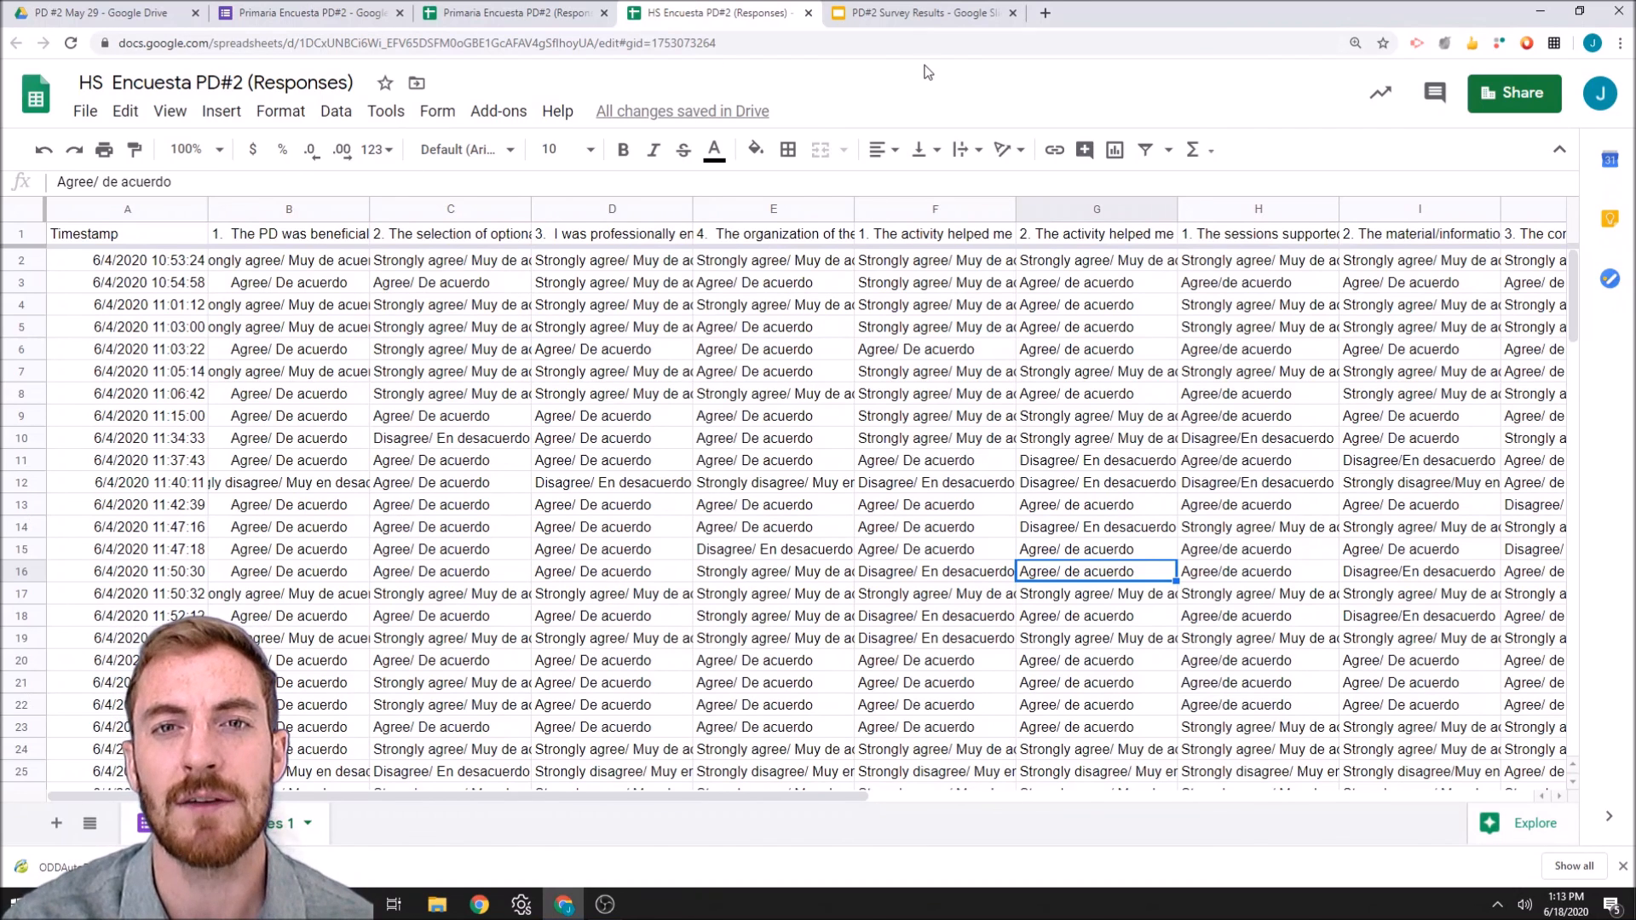
Step: Switch to the PD#2 Survey Results presentation and view the slide list from its beginning
{"action": "left_click", "coordinate": [919, 13]}
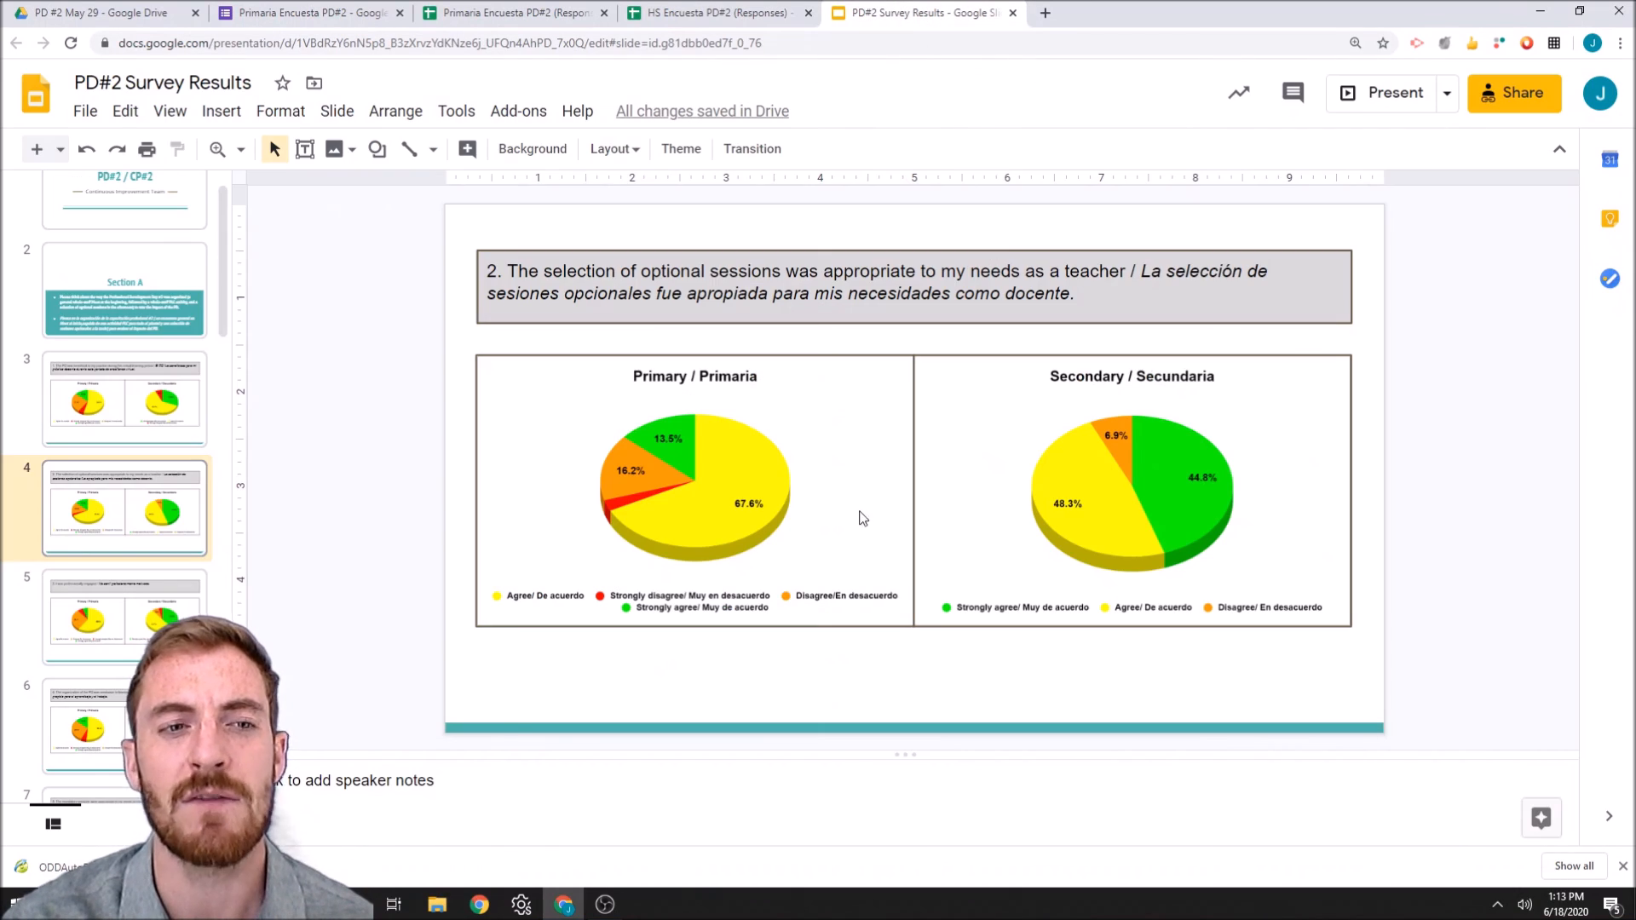
{"action": "scroll", "coordinate": [63, 621], "scroll_direction": "up", "scroll_amount": 1}
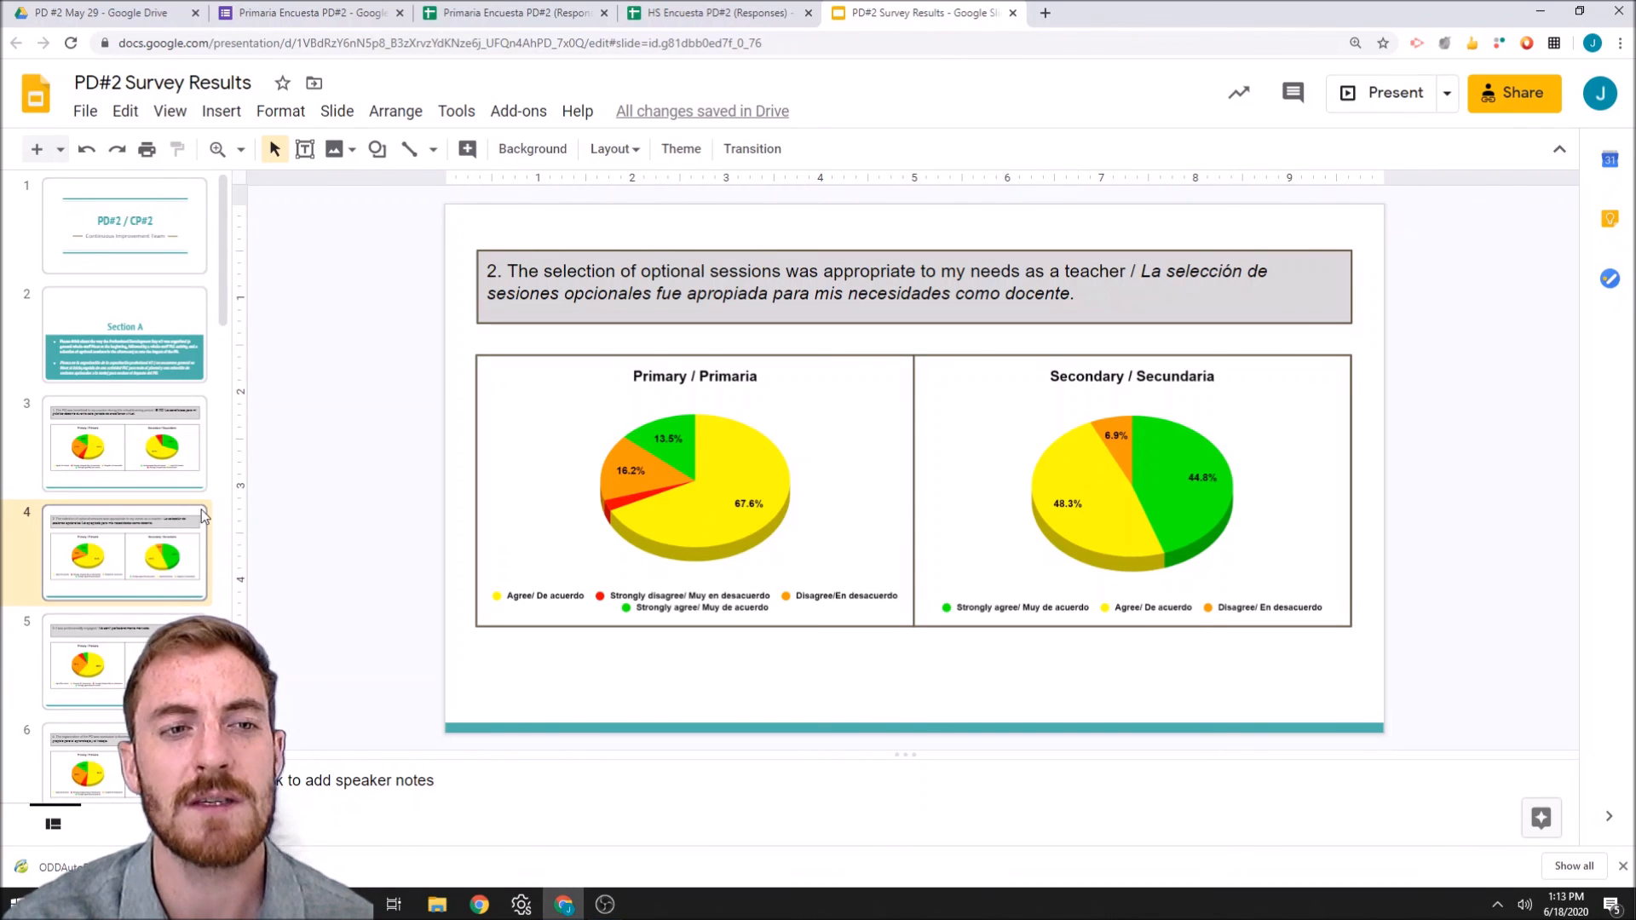